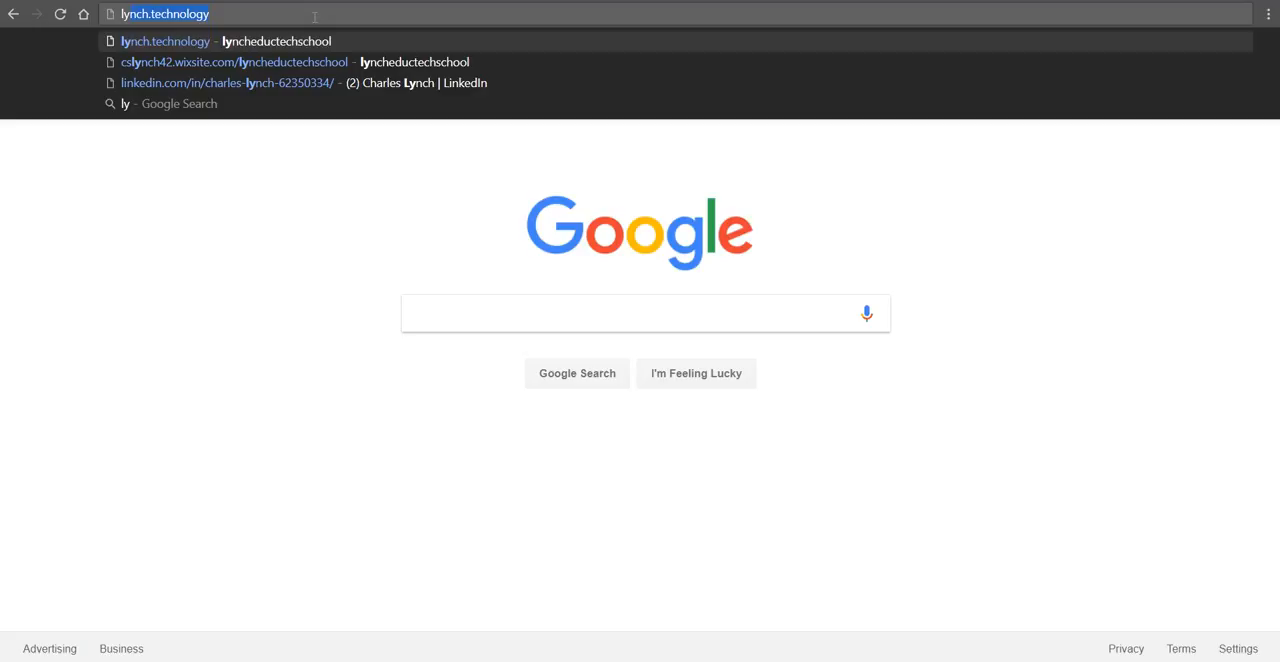
Step: Open the lyncheductechschool website and go to the Lesson Steps on its Newburgh ECSD Model Lesson page
{"action": "key", "text": "Down"}
{"action": "key", "text": "Return"}
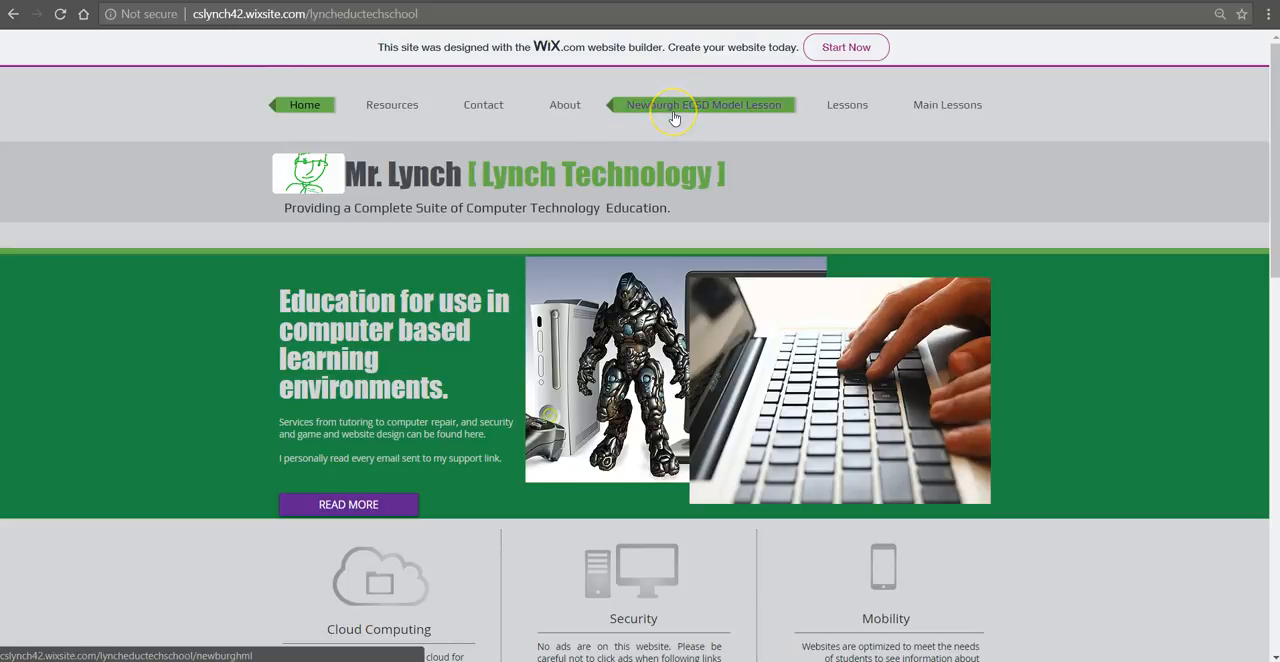
{"action": "left_click", "coordinate": [658, 109]}
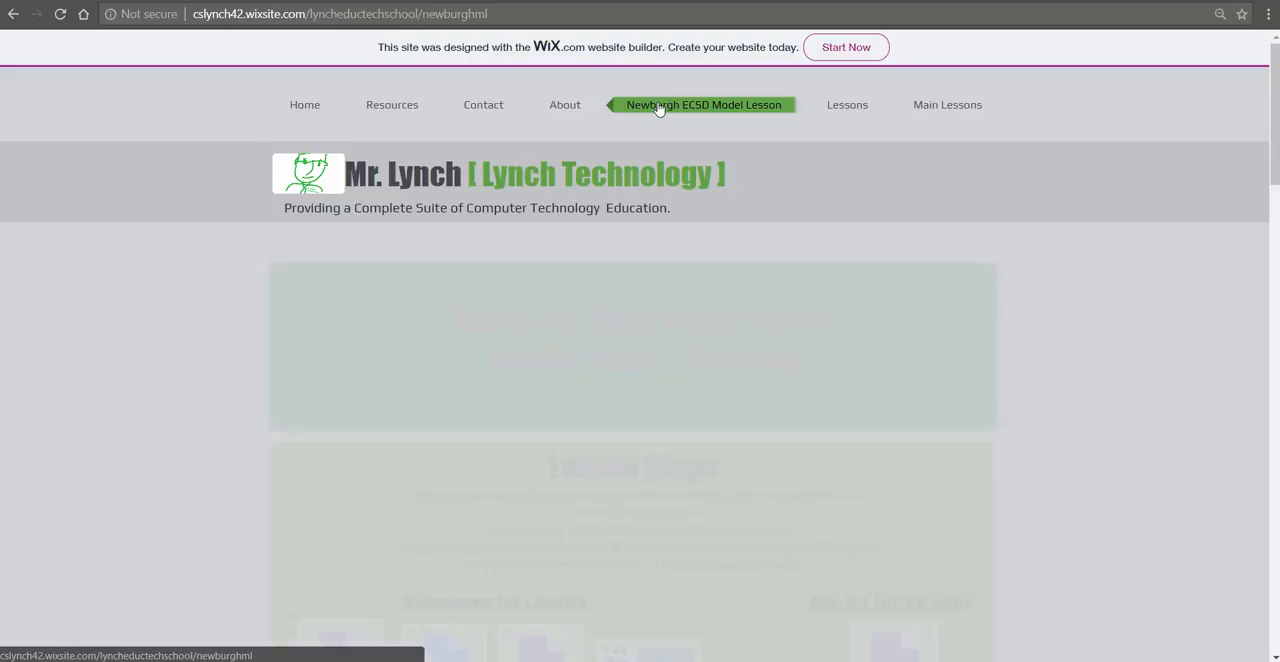
{"action": "scroll", "coordinate": [646, 466], "scroll_direction": "down", "scroll_amount": 3}
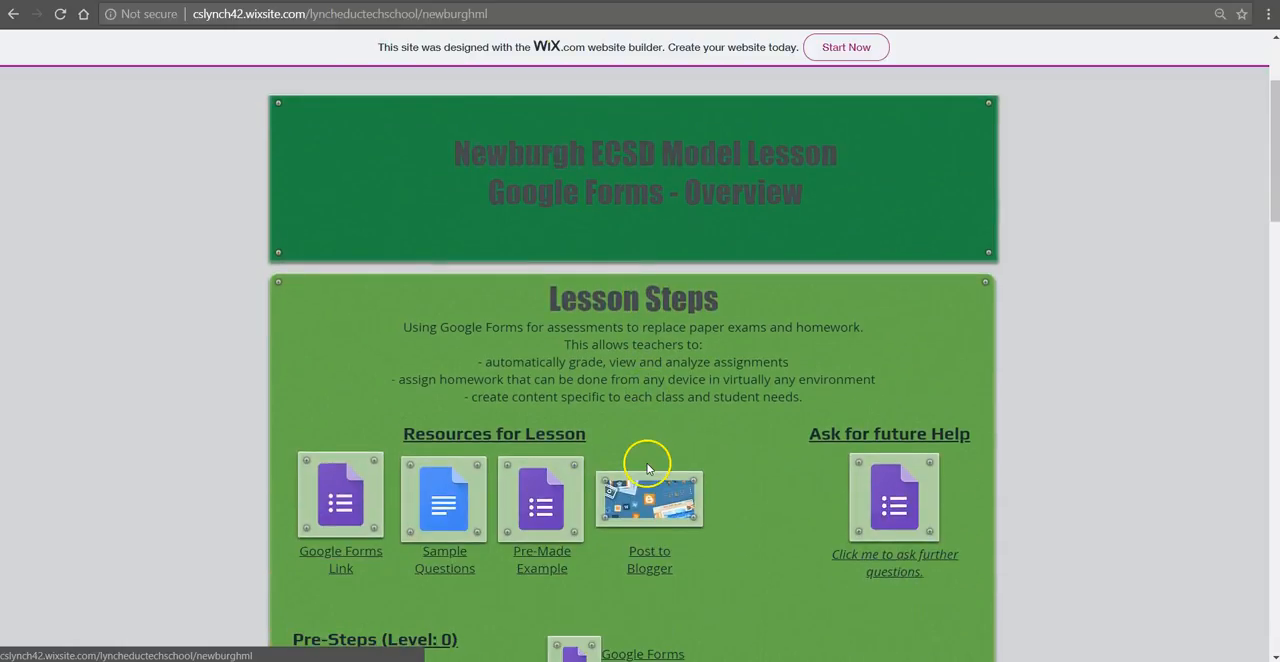
{"action": "scroll", "coordinate": [646, 466], "scroll_direction": "down", "scroll_amount": 1}
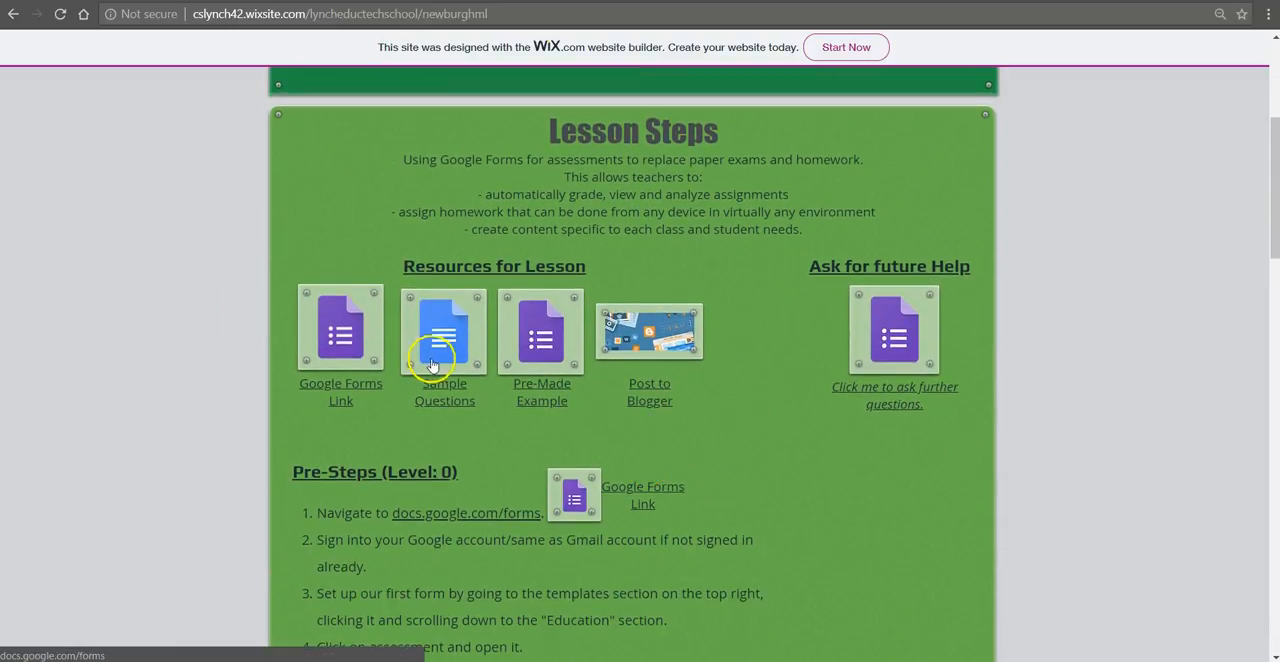
Step: View the linked Google Forms home page and the Sample Questions document from the lesson resources, closing each one
{"action": "left_click", "coordinate": [348, 342]}
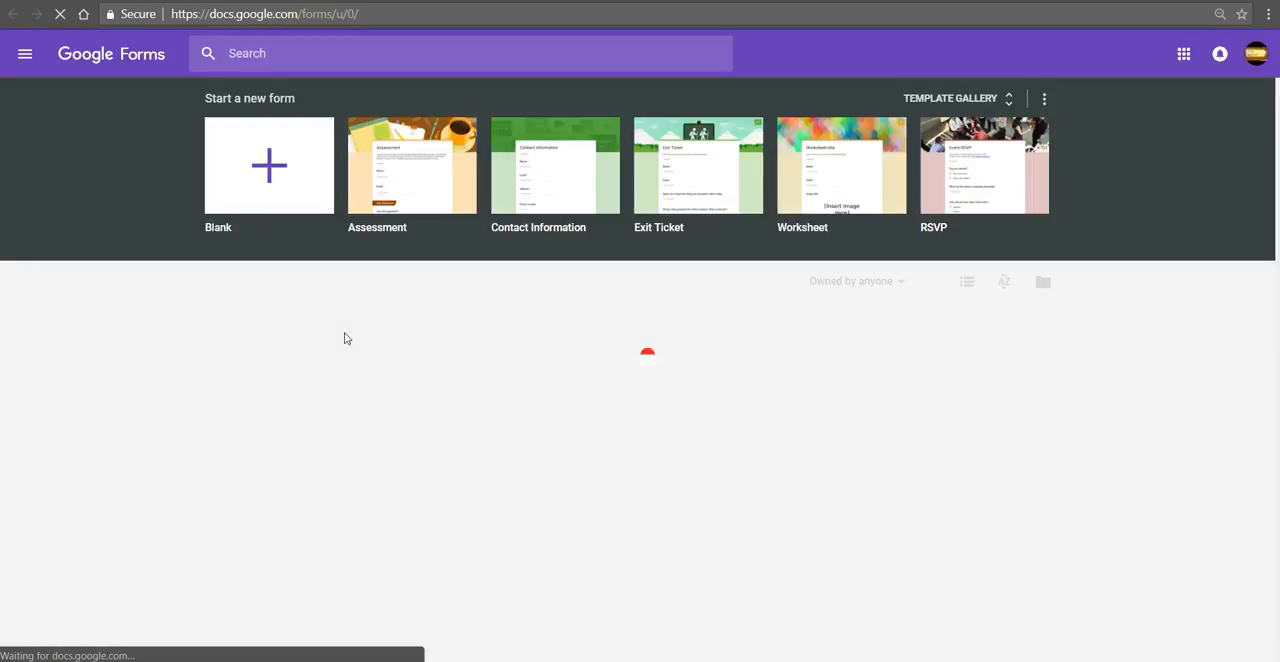
{"action": "key", "text": "ctrl+w"}
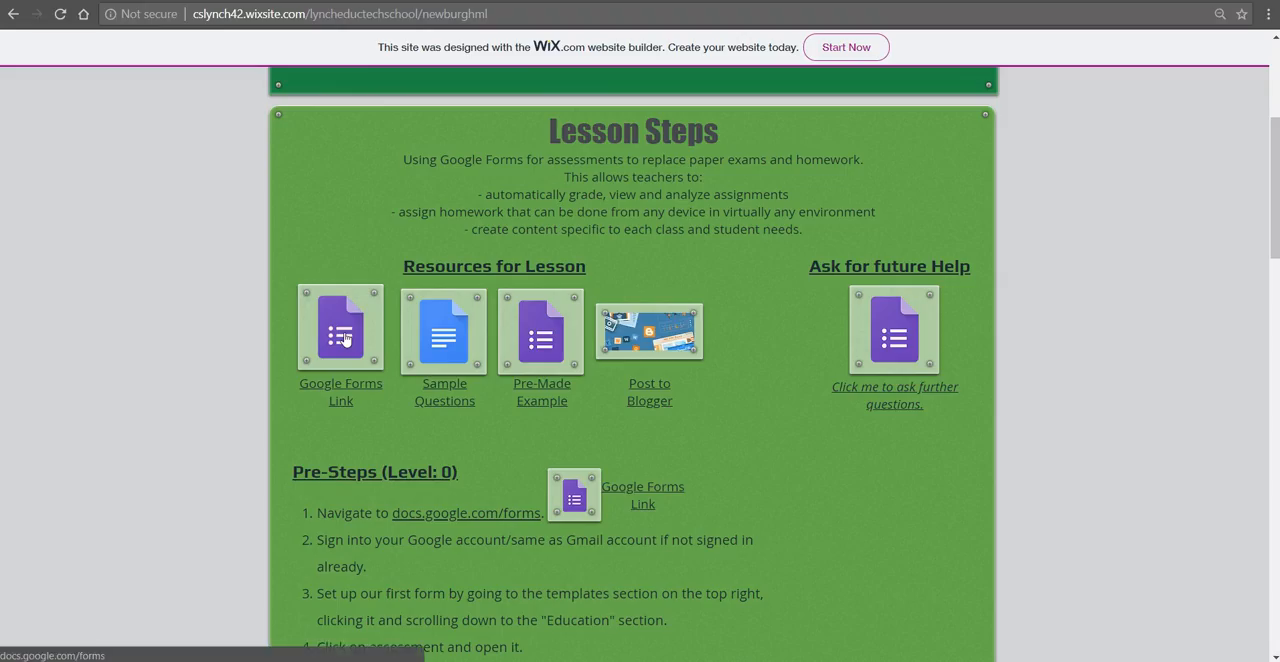
{"action": "left_click", "coordinate": [443, 340]}
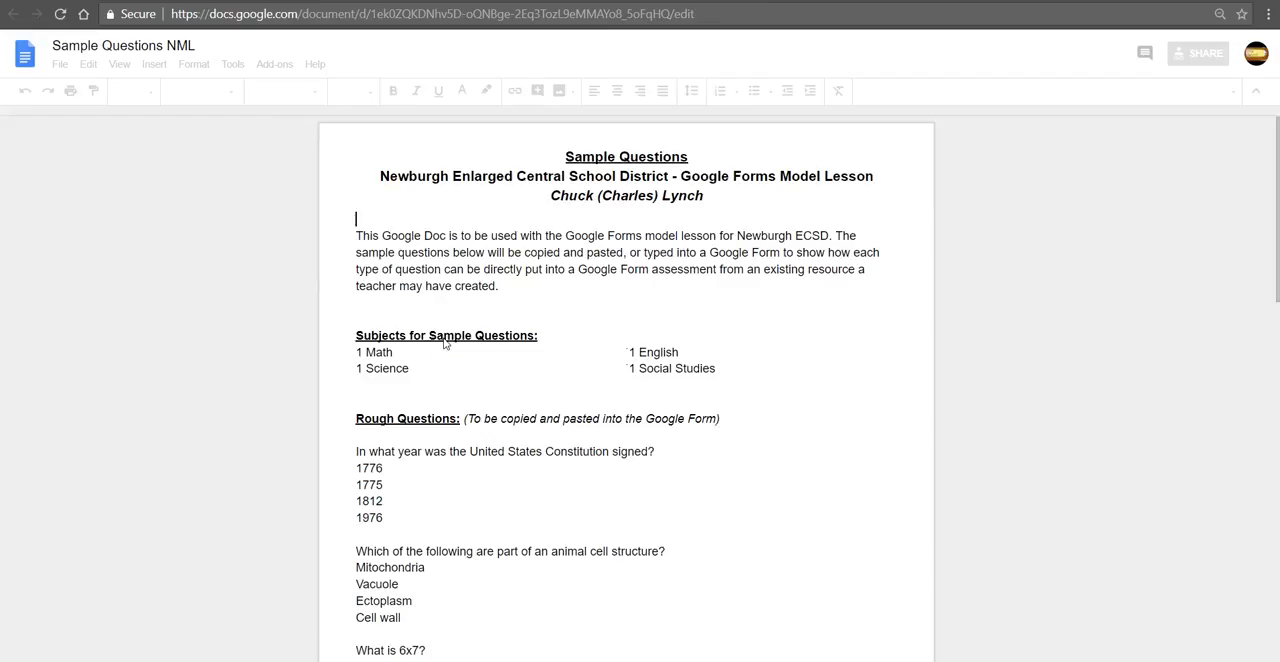
{"action": "key", "text": "ctrl+w"}
Step: Examine the Pre-Made Example quiz and the comment area of the Post to Blogger page, closing each one
{"action": "left_click", "coordinate": [537, 340]}
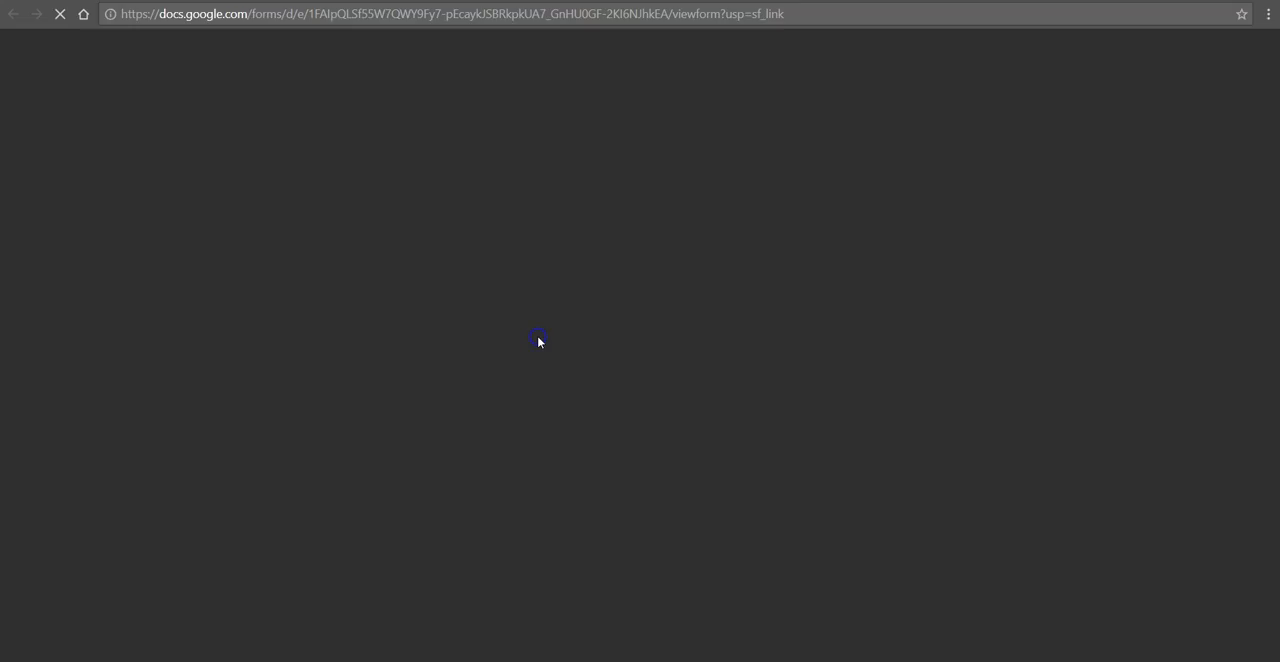
{"action": "scroll", "coordinate": [537, 342], "scroll_direction": "down", "scroll_amount": 7}
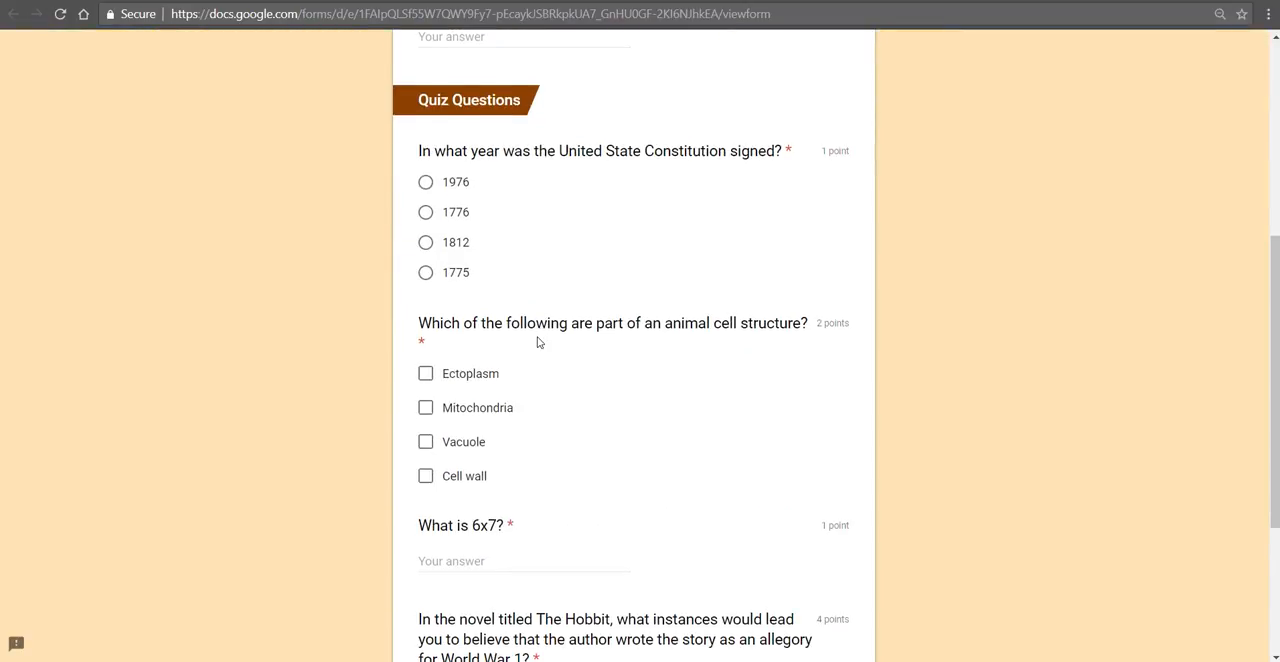
{"action": "key", "text": "ctrl+w"}
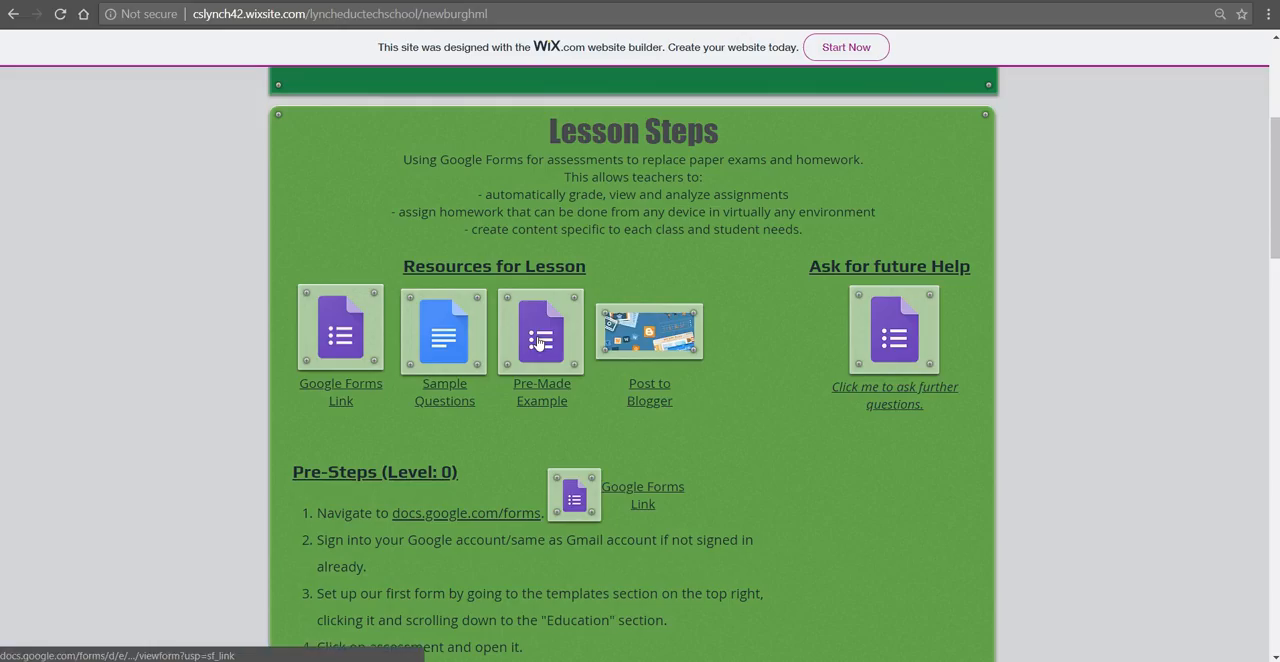
{"action": "left_click", "coordinate": [643, 344]}
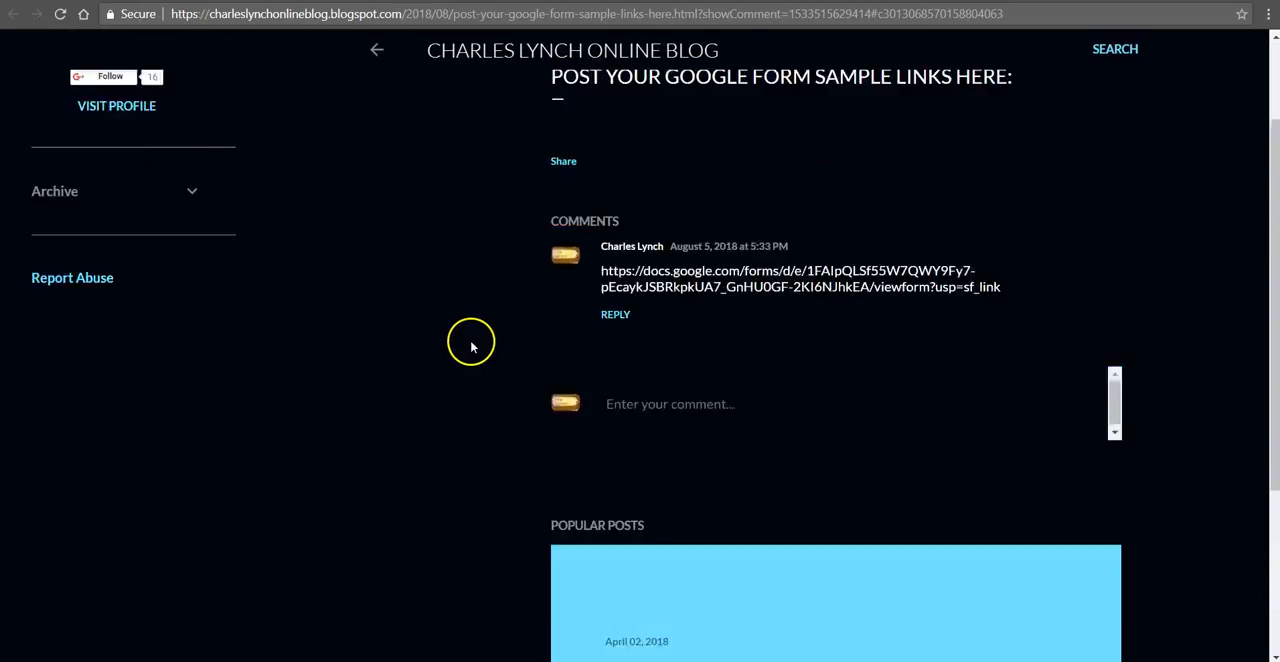
{"action": "left_click", "coordinate": [640, 443]}
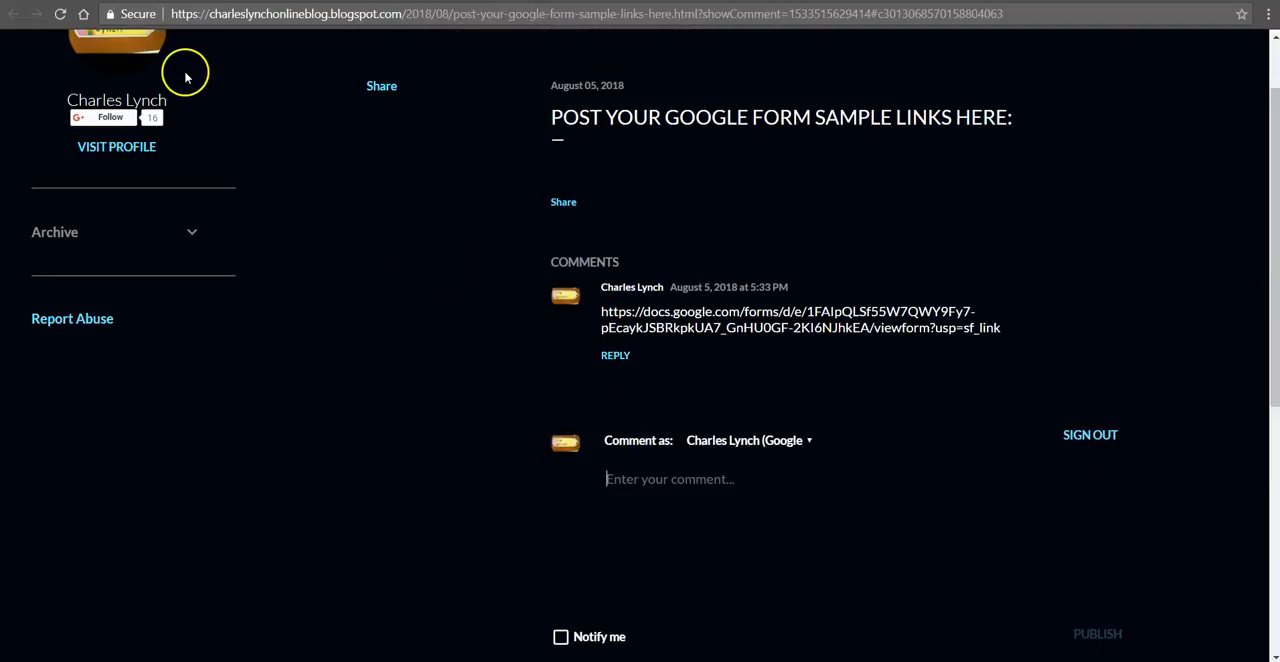
{"action": "key", "text": "ctrl+w"}
Step: Look through the fields of the help request form under Ask for future Help, and close it
{"action": "scroll", "coordinate": [703, 471], "scroll_direction": "down", "scroll_amount": 2}
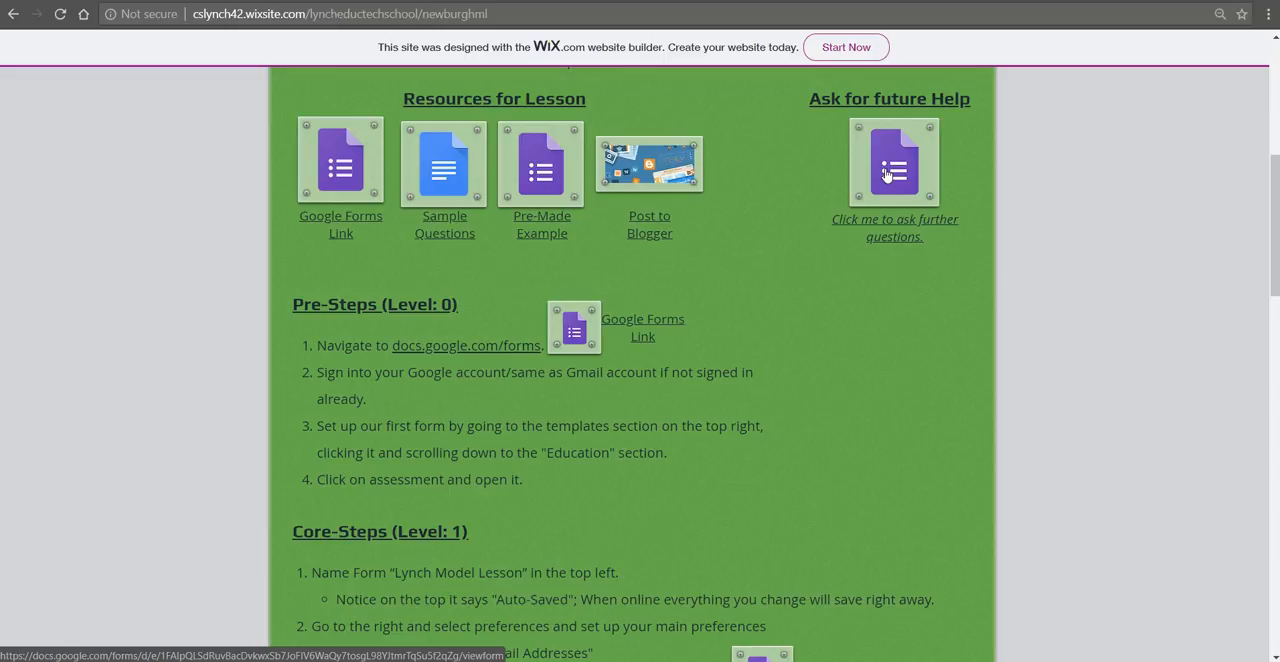
{"action": "left_click", "coordinate": [886, 175]}
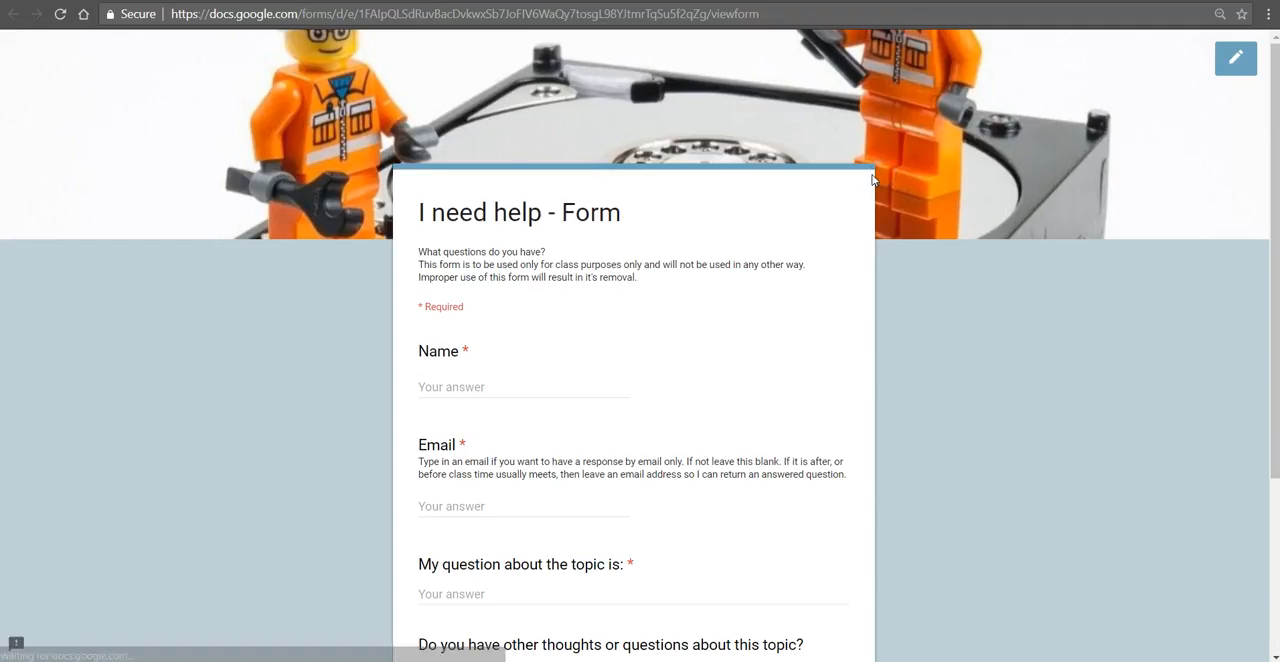
{"action": "scroll", "coordinate": [737, 320], "scroll_direction": "down", "scroll_amount": 3}
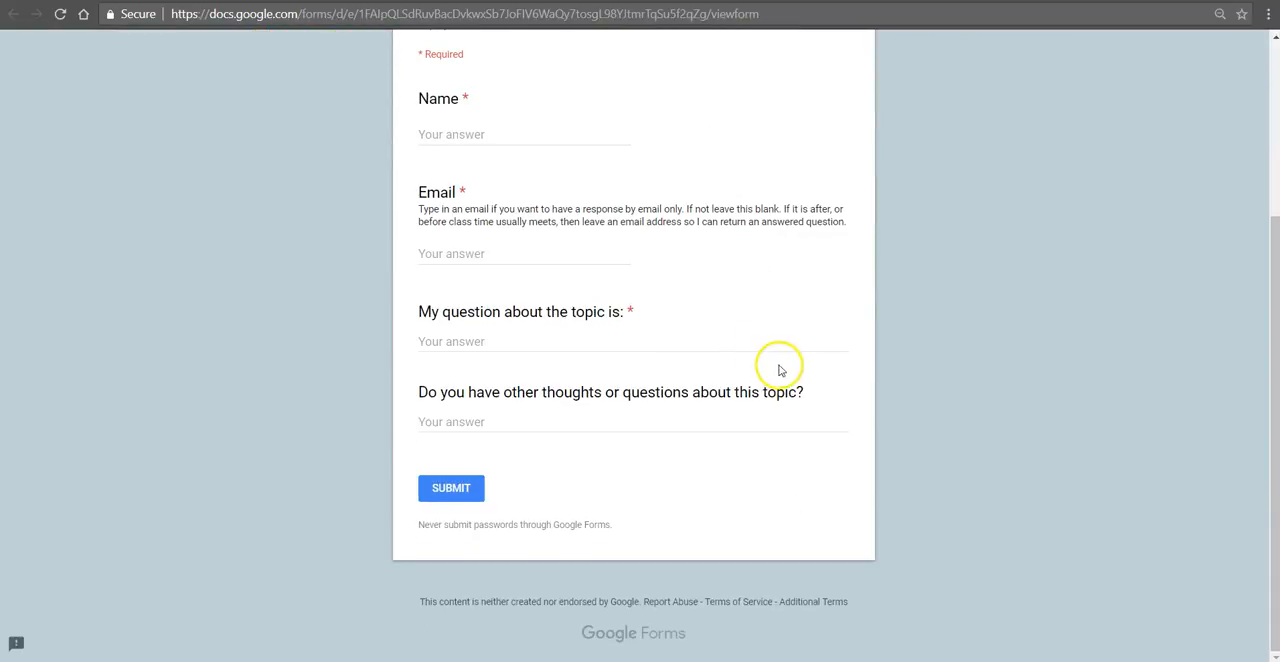
{"action": "scroll", "coordinate": [875, 362], "scroll_direction": "up", "scroll_amount": 3}
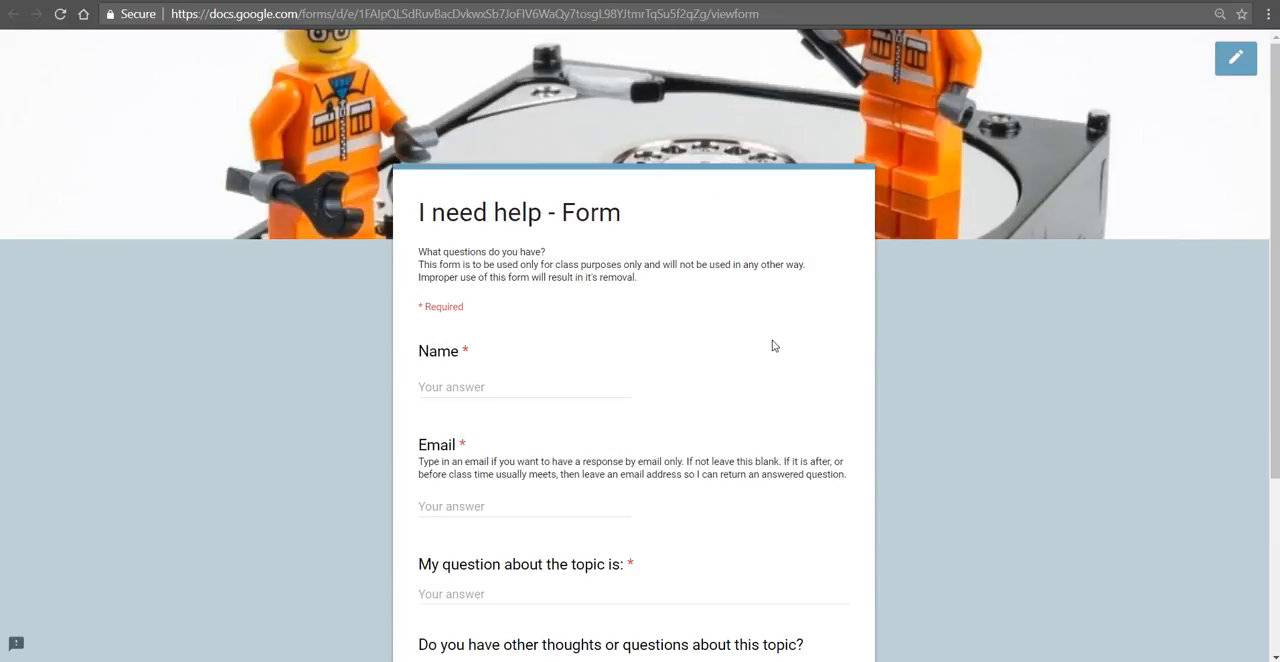
{"action": "key", "text": "ctrl+w"}
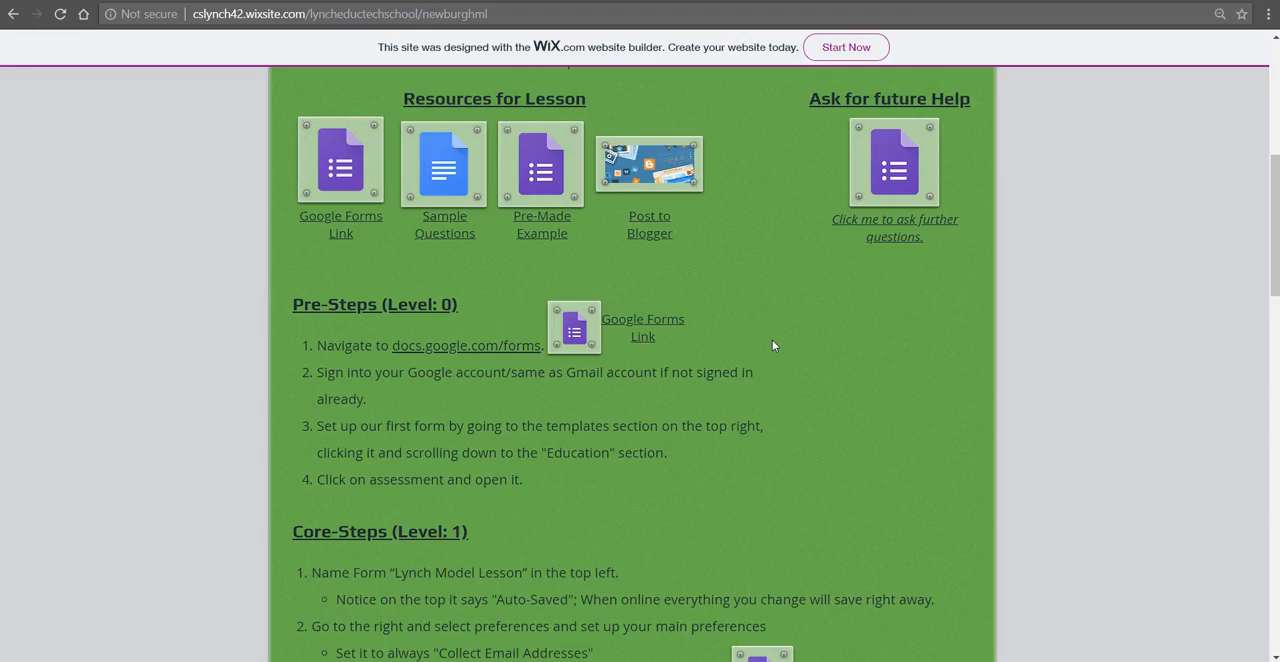
Step: Read through the Pre-Steps (Level: 0) instructions, highlighting the parts on navigation, templates, the Education section and the assessment
{"action": "scroll", "coordinate": [413, 326], "scroll_direction": "down", "scroll_amount": 1}
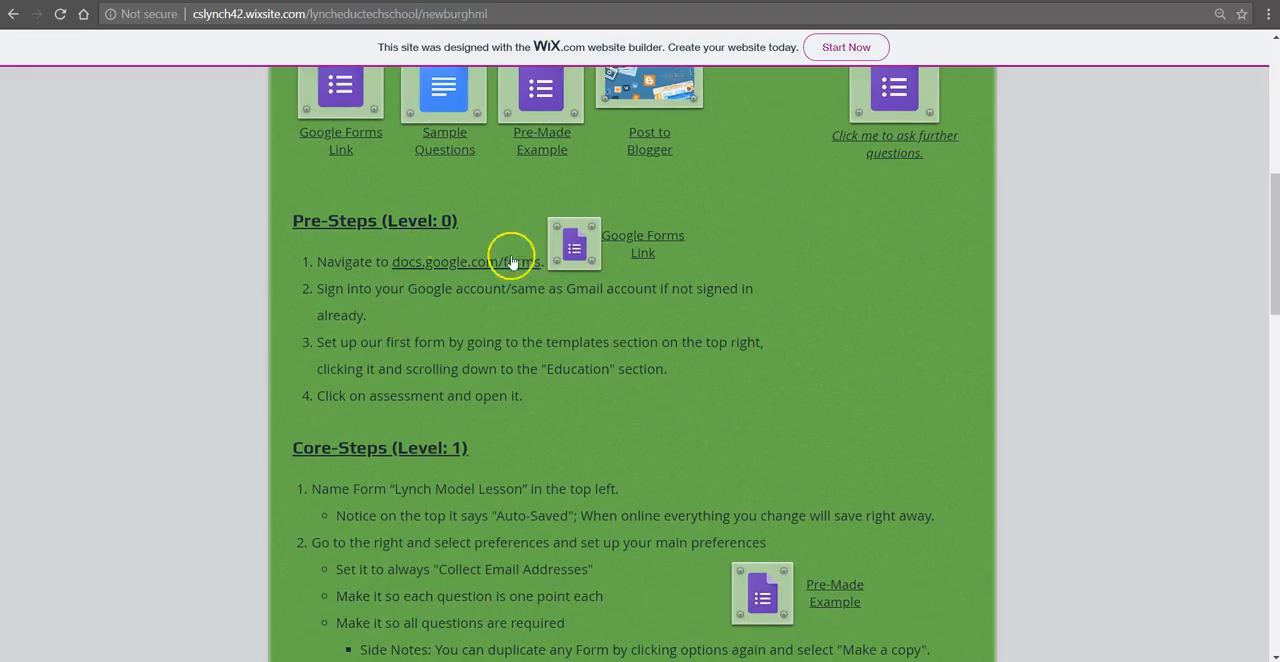
{"action": "left_click", "coordinate": [356, 264]}
{"action": "left_click_drag", "start_coordinate": [356, 264], "coordinate": [460, 268]}
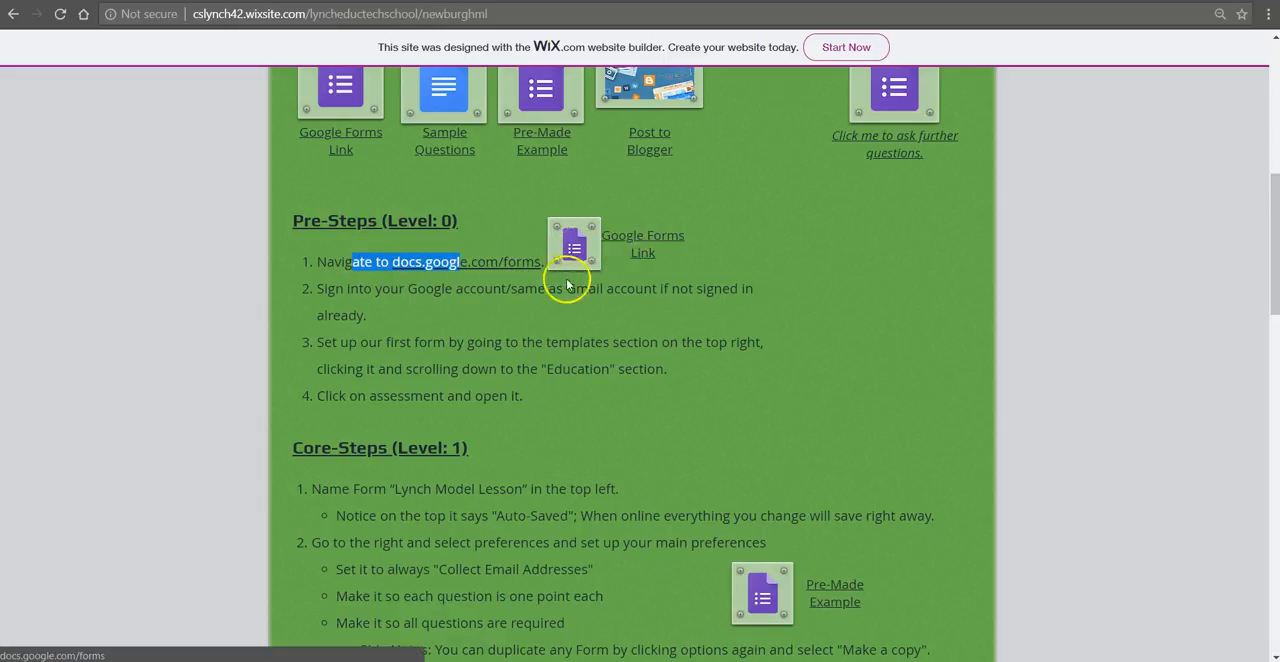
{"action": "left_click", "coordinate": [536, 287]}
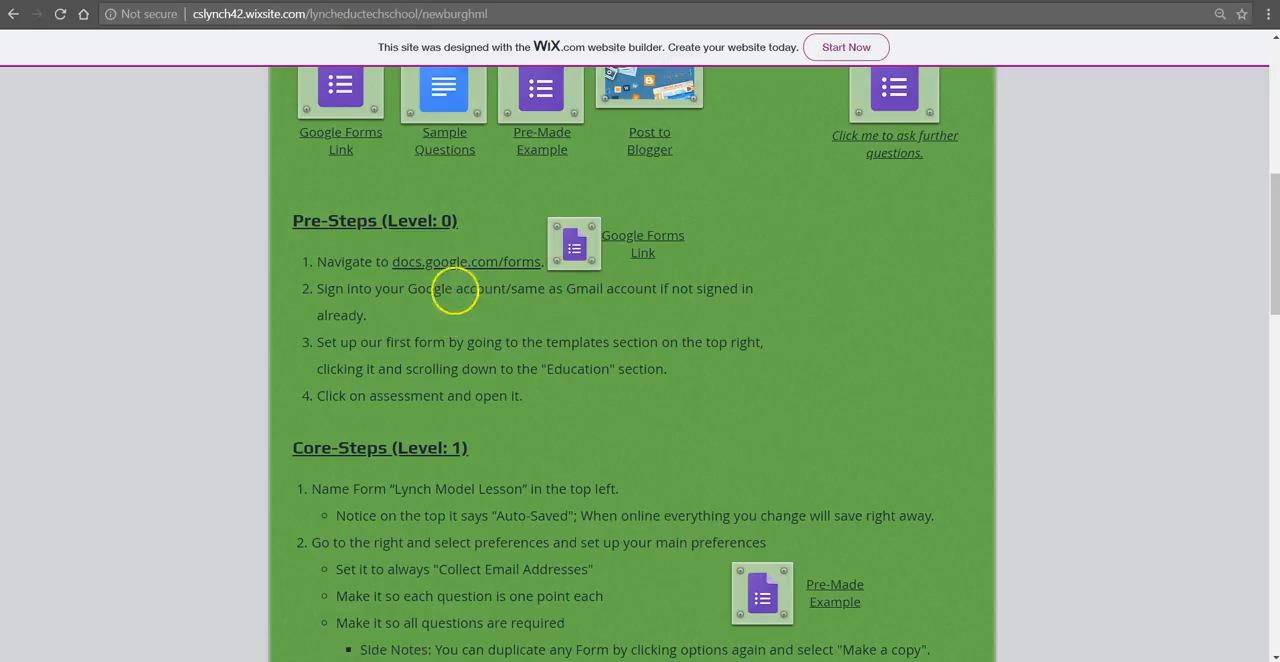
{"action": "left_click_drag", "start_coordinate": [386, 342], "coordinate": [620, 346]}
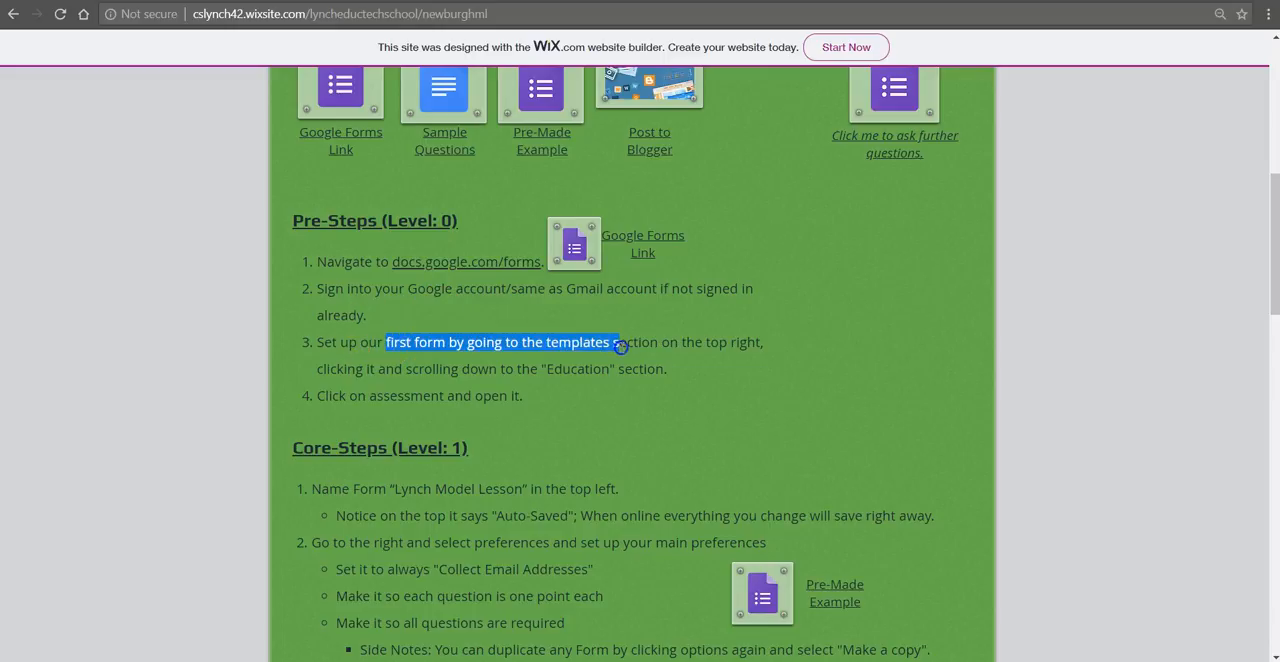
{"action": "left_click_drag", "start_coordinate": [478, 369], "coordinate": [657, 371]}
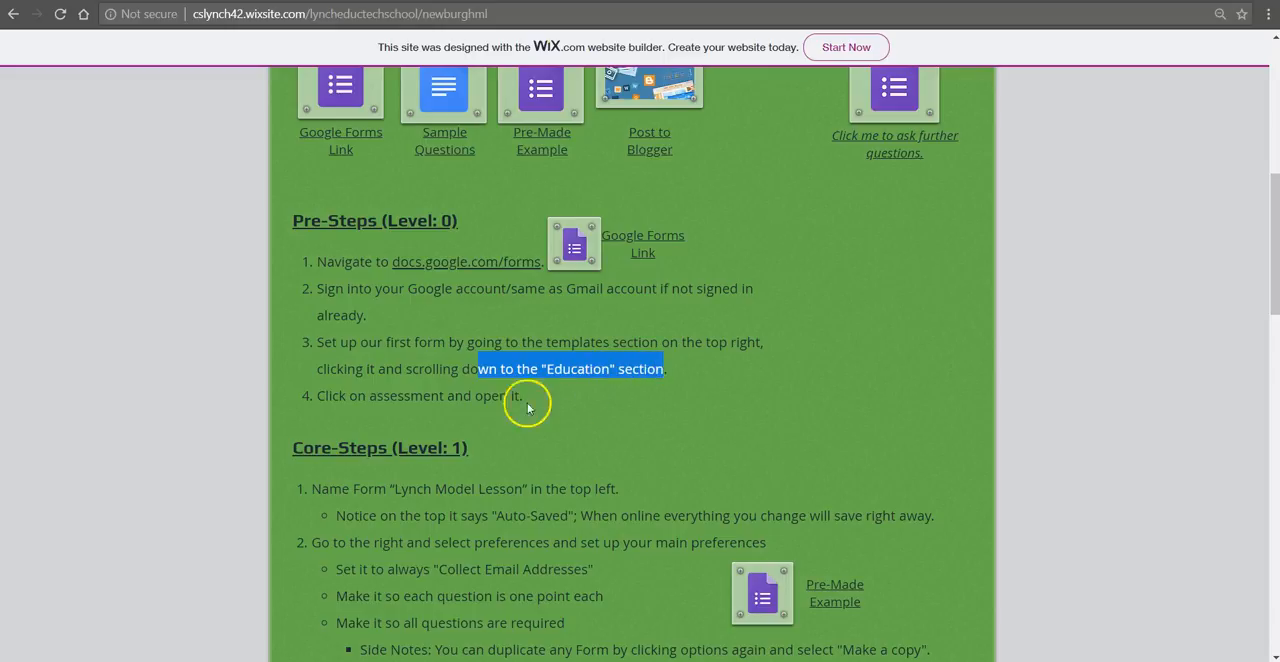
{"action": "left_click_drag", "start_coordinate": [404, 396], "coordinate": [507, 402]}
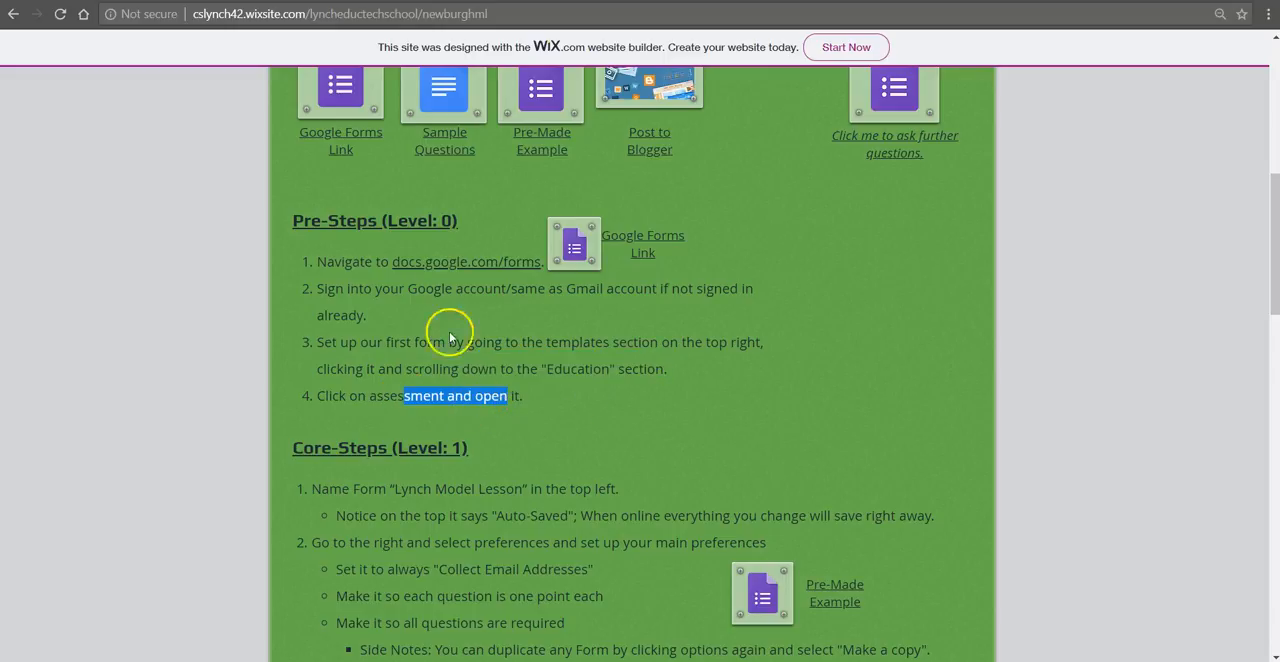
Step: Open Google Forms from the Pre-Steps link and create a form from the Assessment template in the gallery's Education section
{"action": "left_click", "coordinate": [493, 262]}
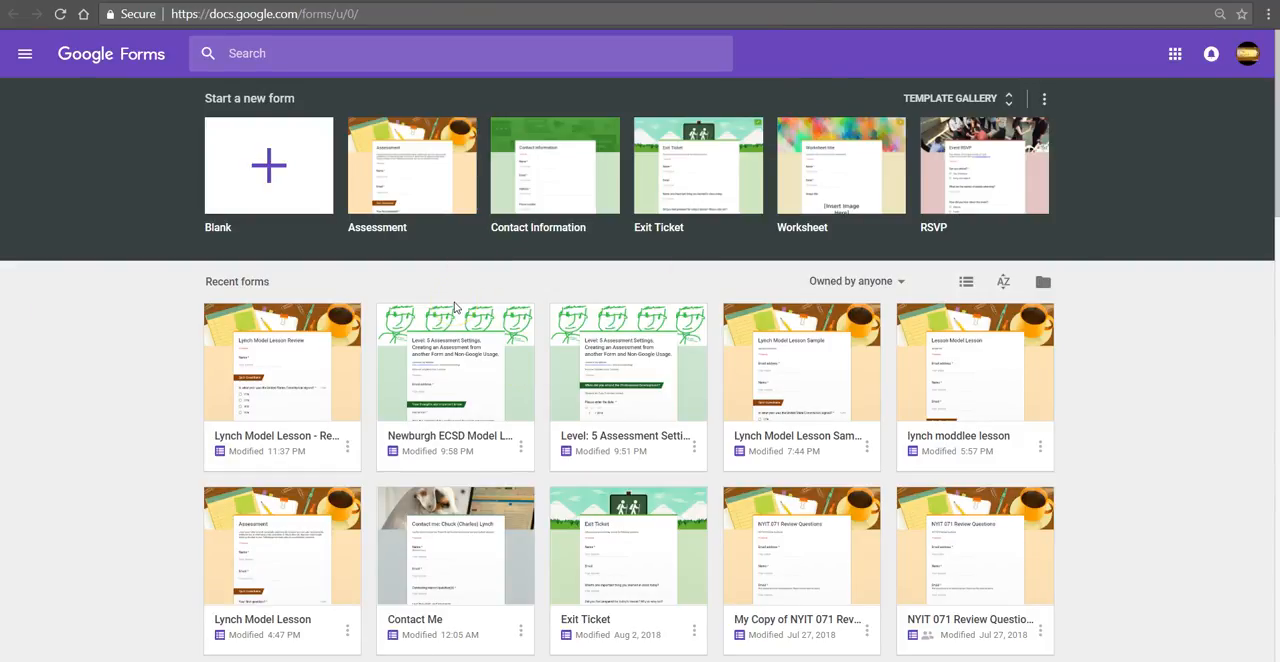
{"action": "left_click", "coordinate": [946, 100]}
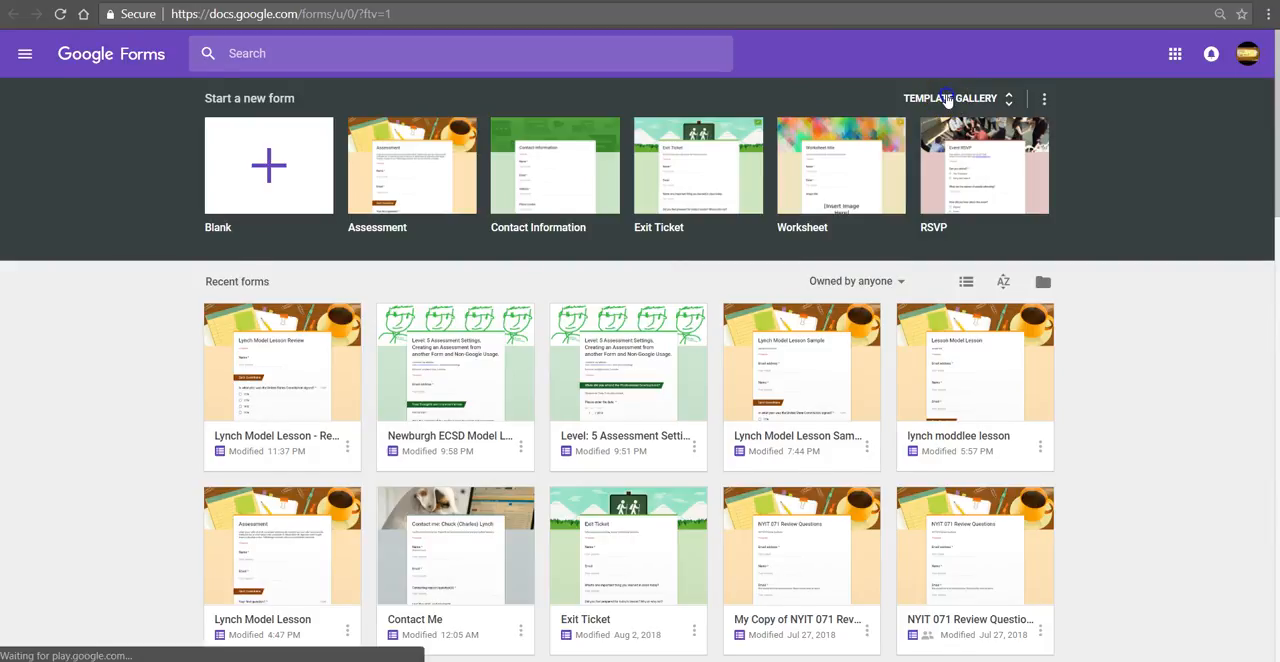
{"action": "scroll", "coordinate": [631, 500], "scroll_direction": "down", "scroll_amount": 5}
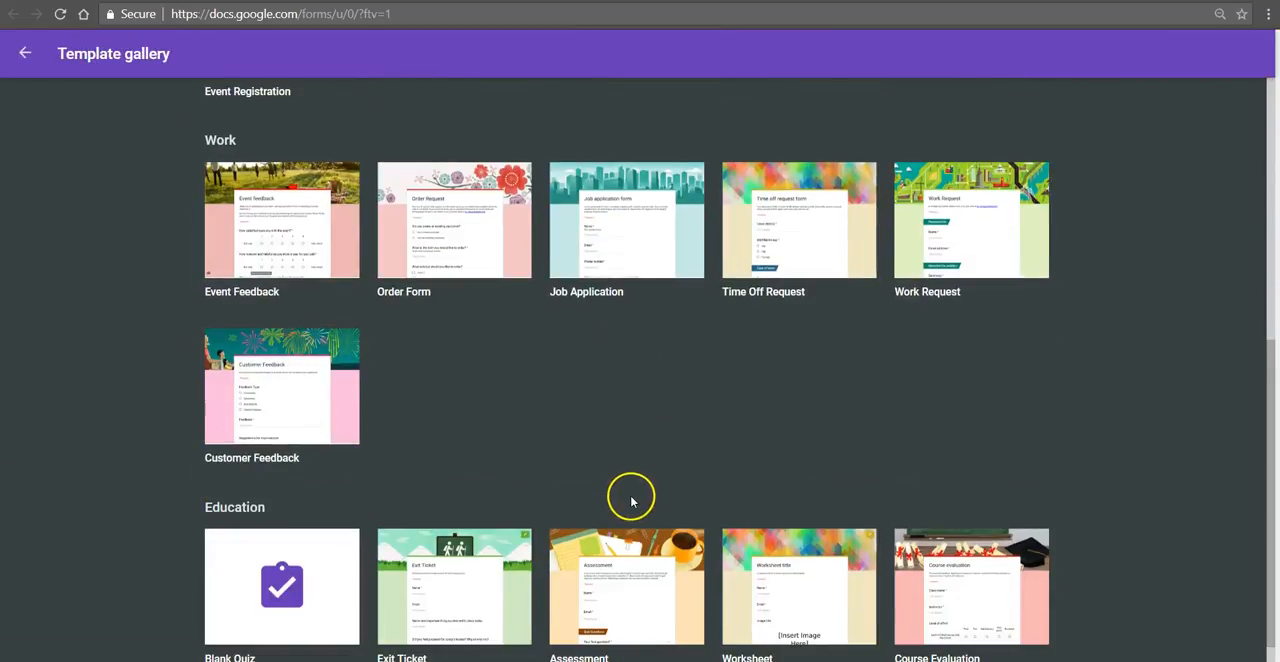
{"action": "scroll", "coordinate": [631, 500], "scroll_direction": "down", "scroll_amount": 1}
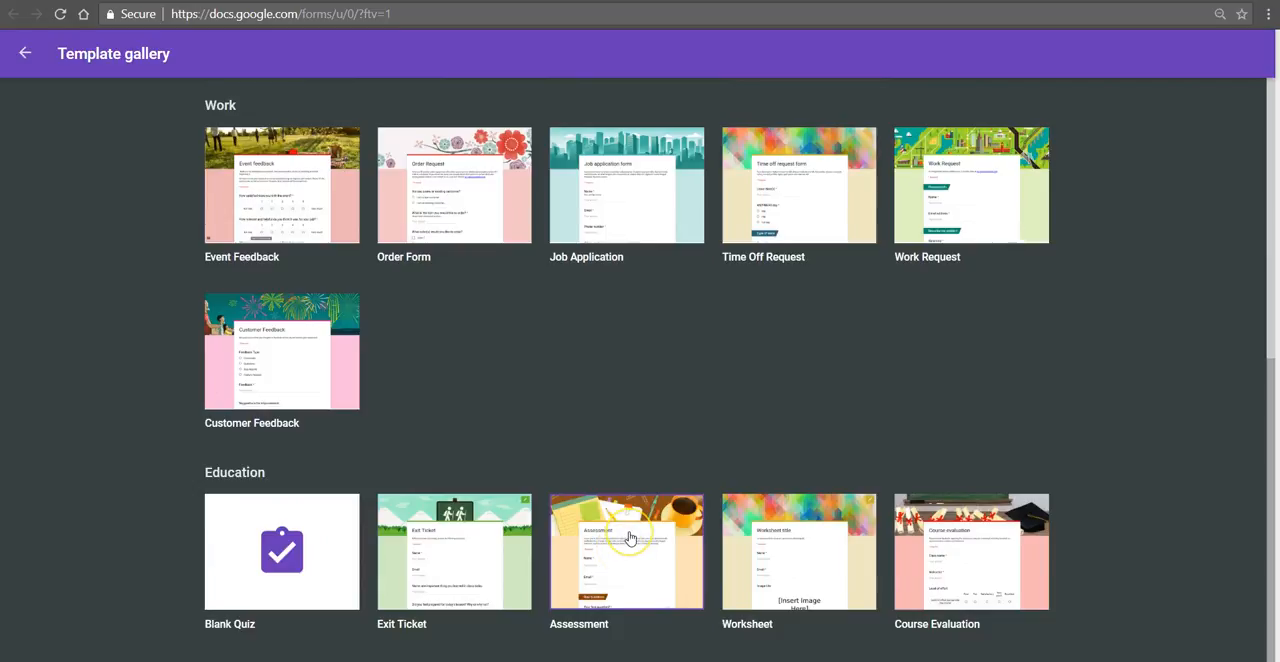
{"action": "scroll", "coordinate": [629, 538], "scroll_direction": "up", "scroll_amount": 5}
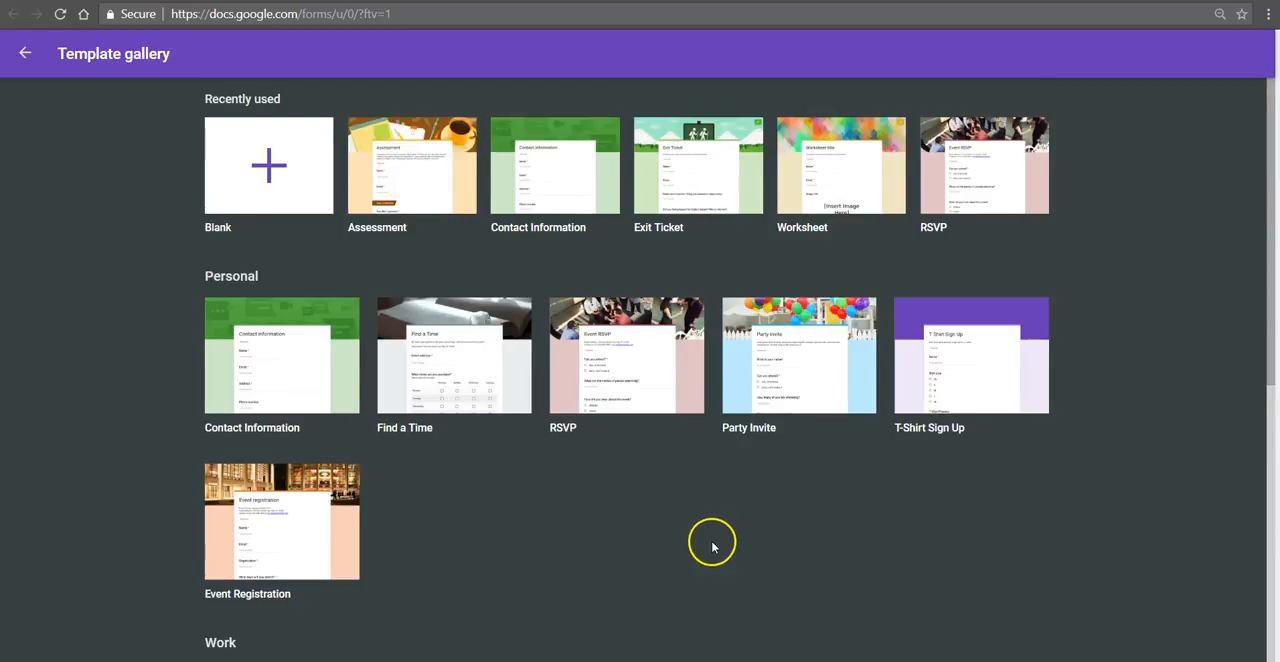
{"action": "scroll", "coordinate": [708, 540], "scroll_direction": "down", "scroll_amount": 5}
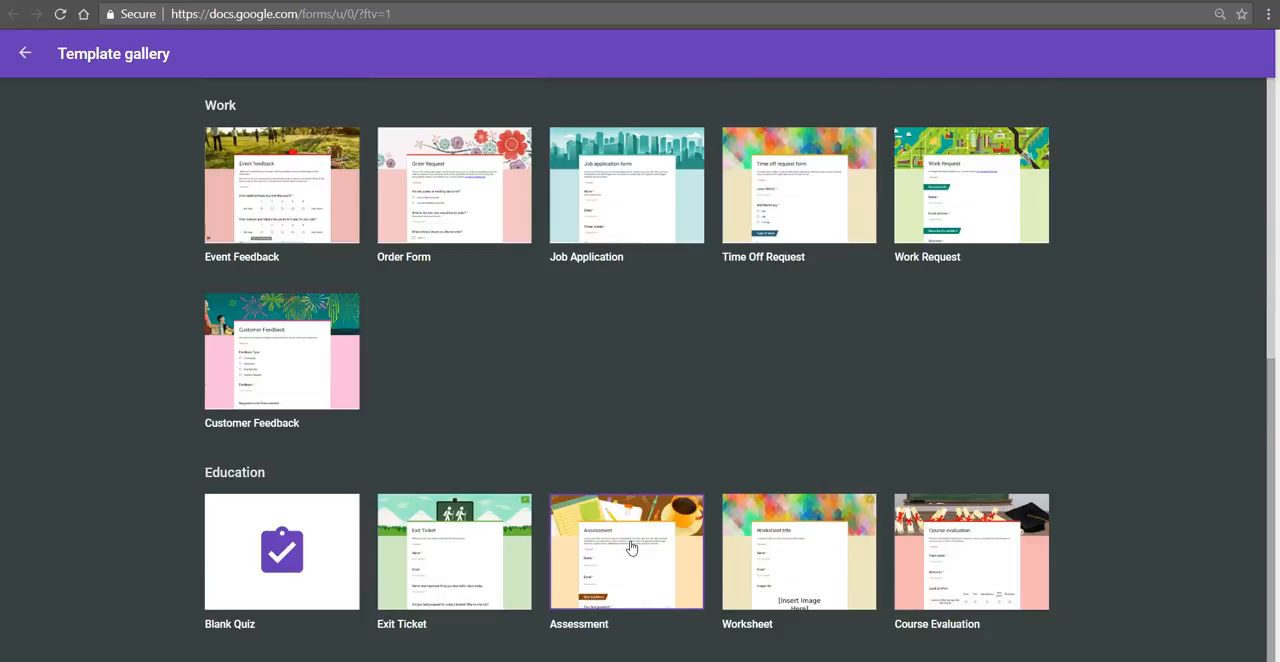
{"action": "left_click", "coordinate": [630, 544]}
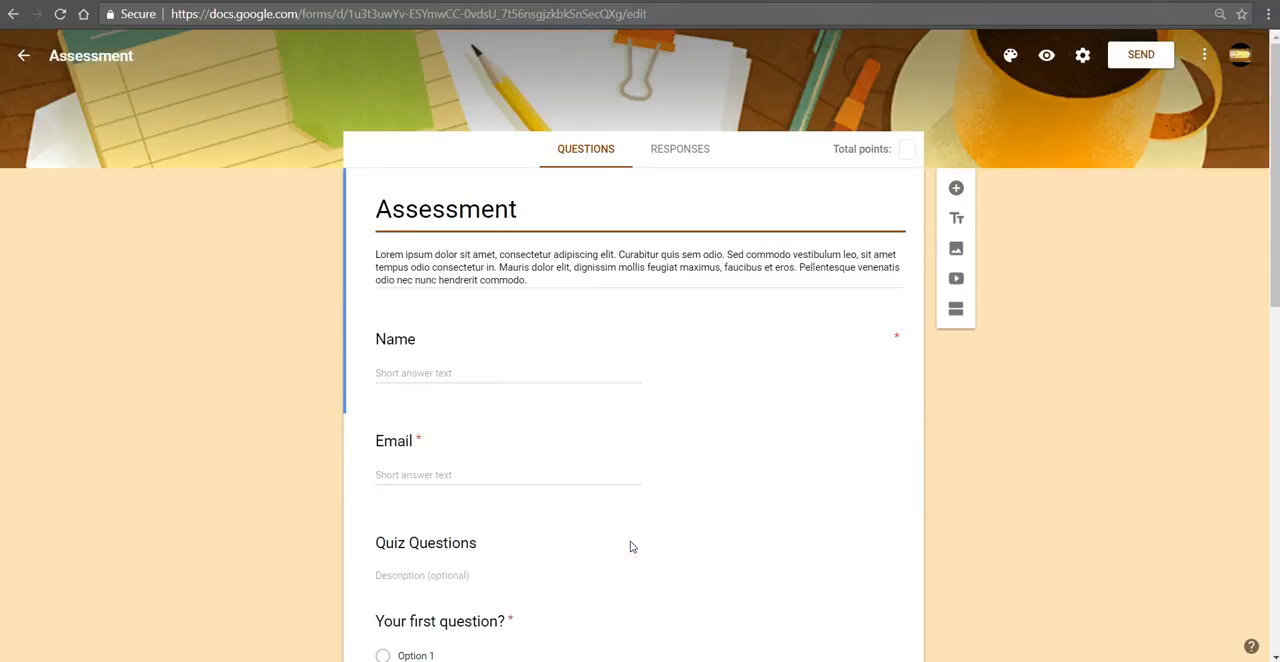
{"action": "left_click", "coordinate": [630, 540]}
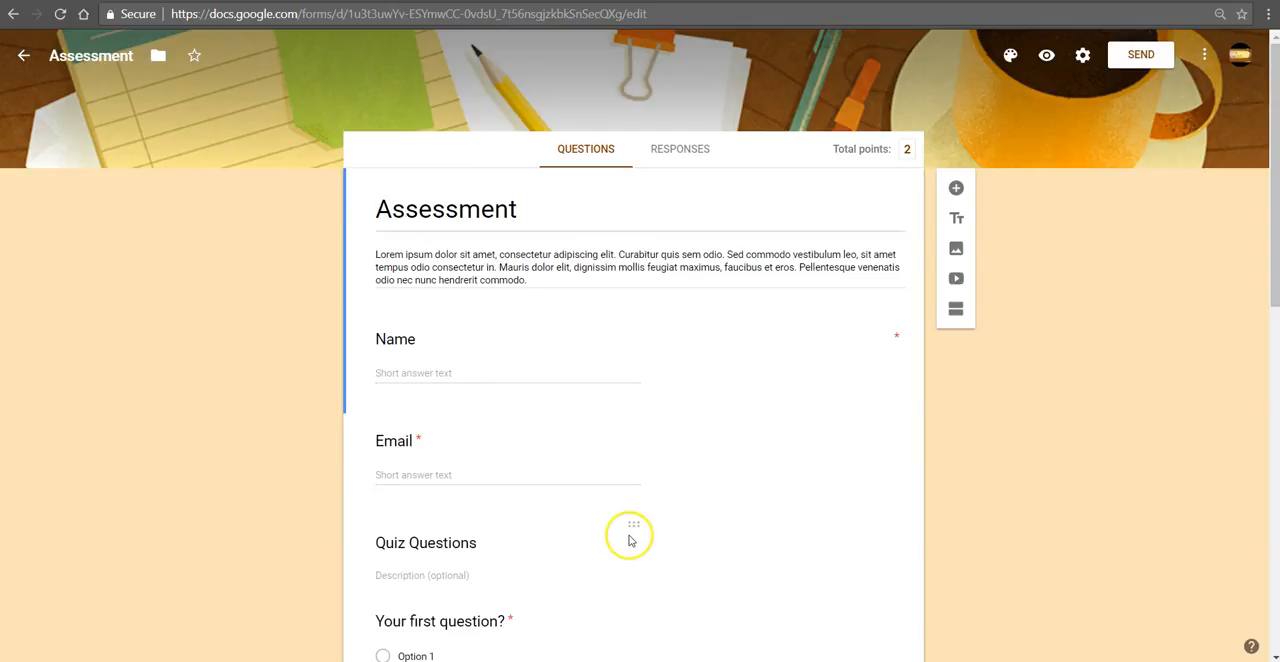
Step: Rename the form file to the teacher's surname followed by "Model Lesson - Review"
{"action": "left_click", "coordinate": [126, 52]}
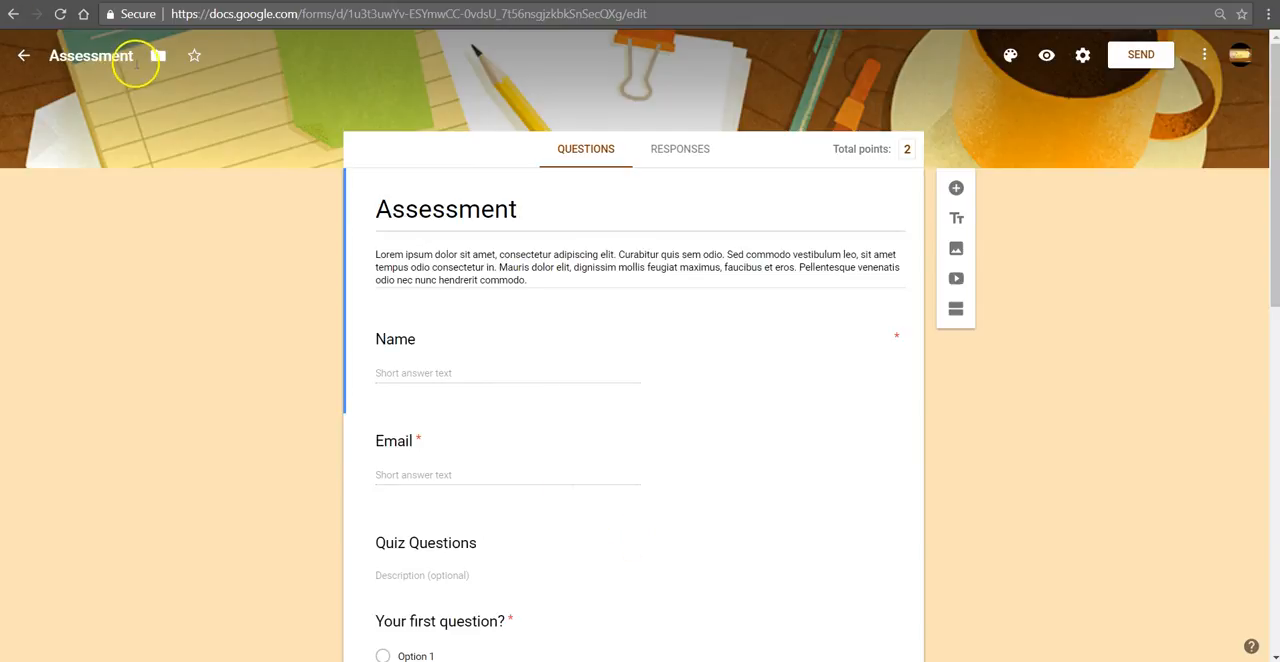
{"action": "double_click", "coordinate": [99, 57]}
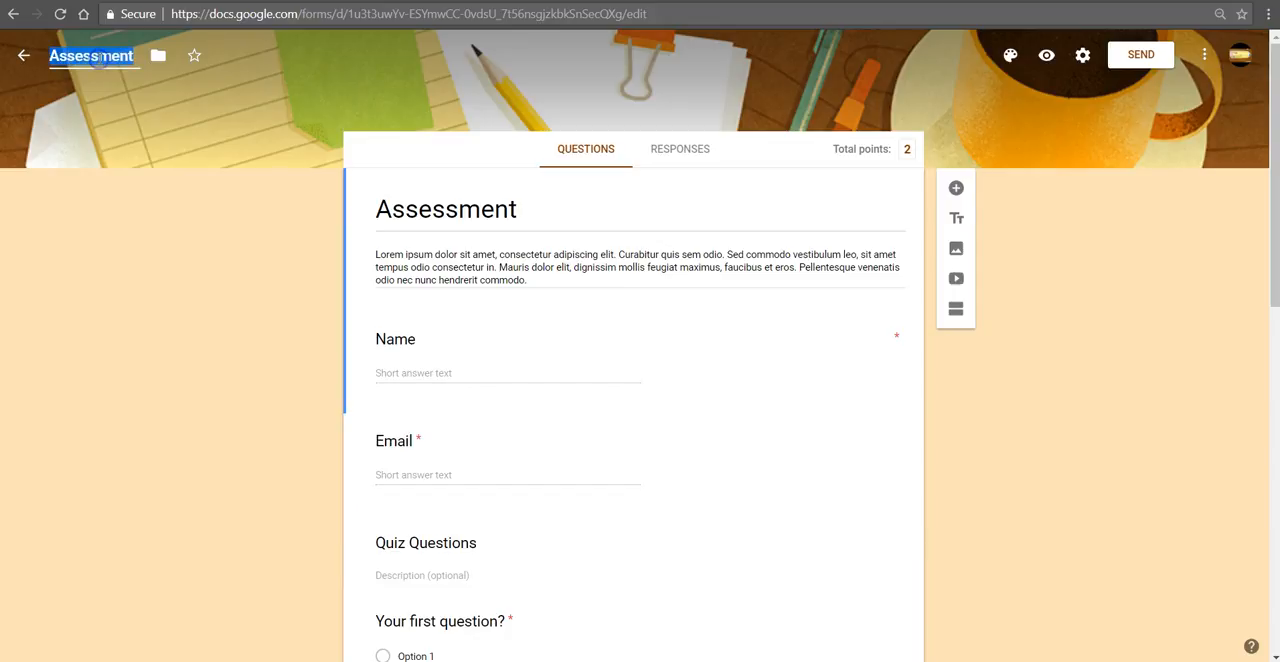
{"action": "type", "text": "Lynch"}
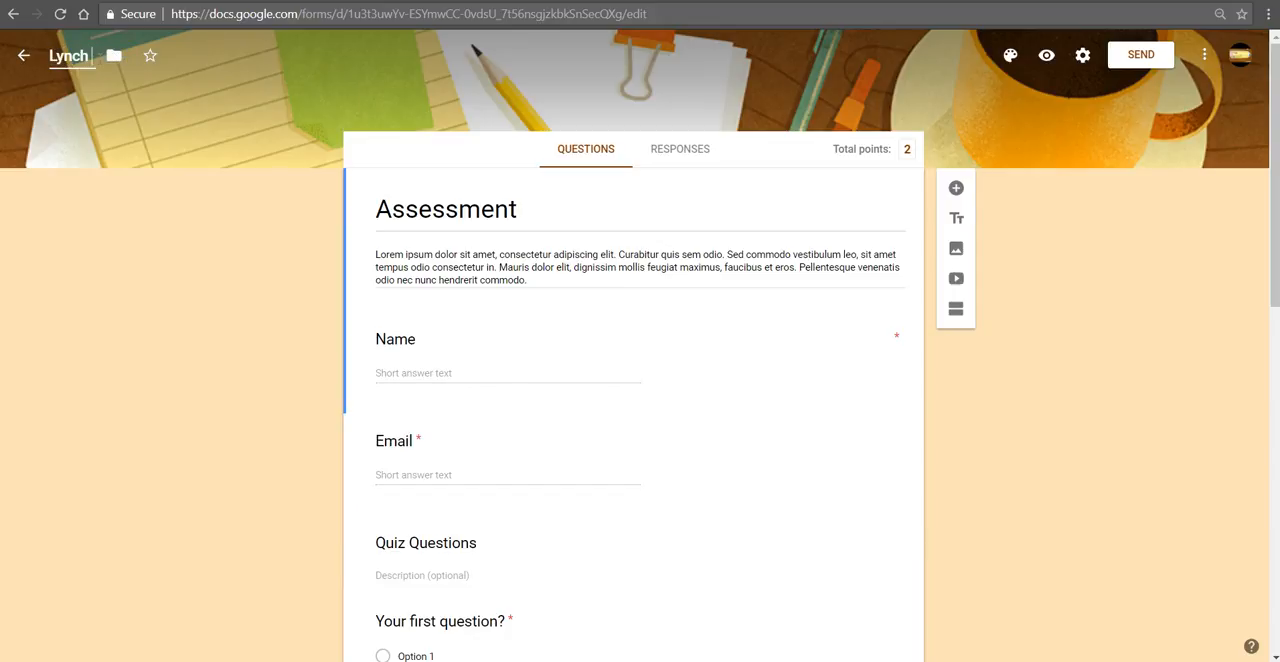
{"action": "type", "text": " Model Lesson -"}
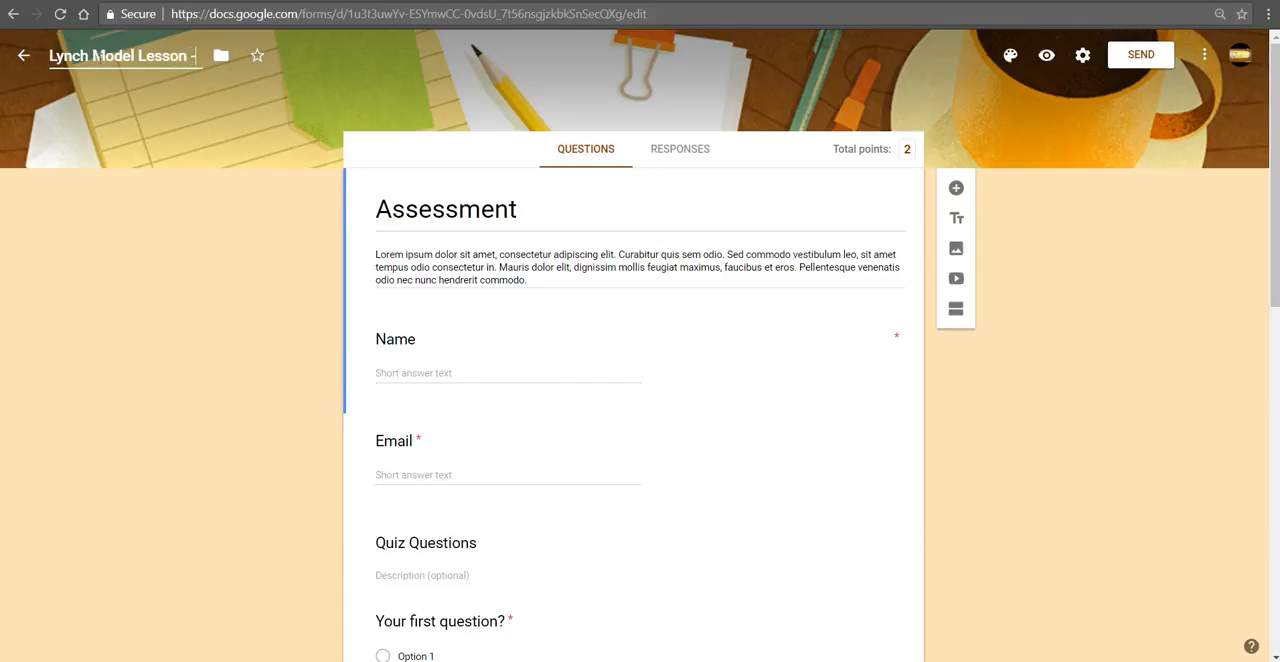
{"action": "type", "text": " Review"}
Step: Set the form's heading to the teacher's surname followed by "Model Lesson - Review" and clear the placeholder form description
{"action": "left_click", "coordinate": [481, 228]}
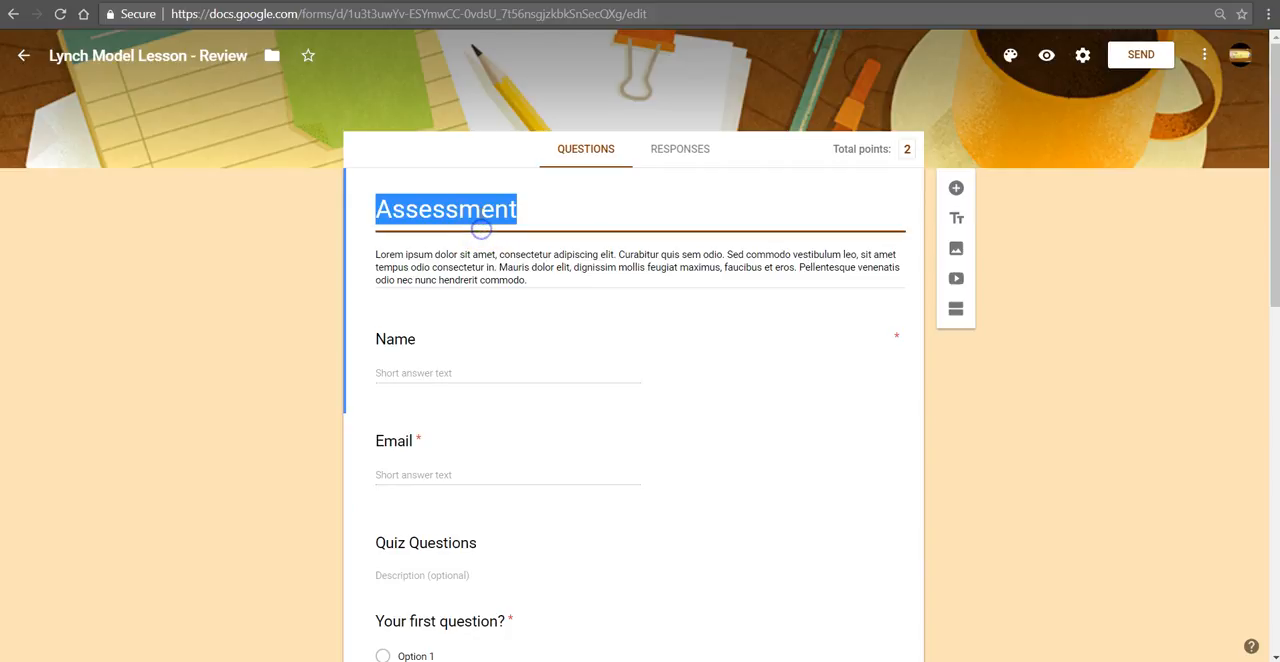
{"action": "type", "text": "Lynch Mo"}
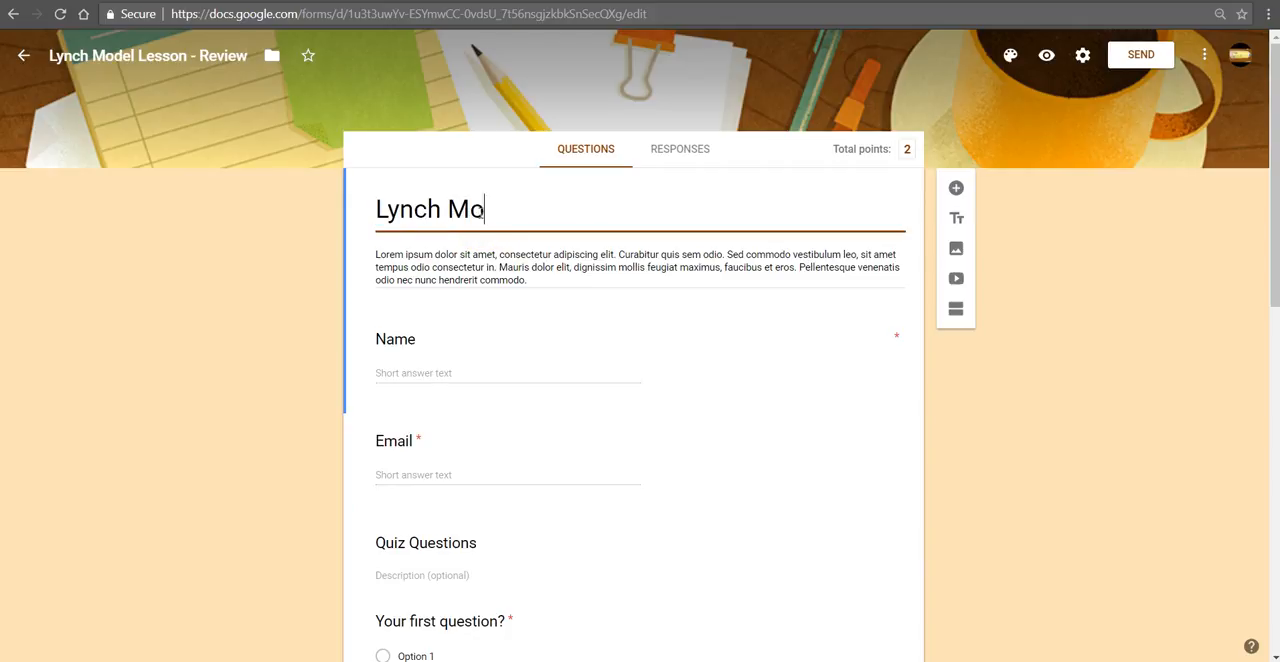
{"action": "type", "text": "del M"}
{"action": "type", "text": "esson - Rev"}
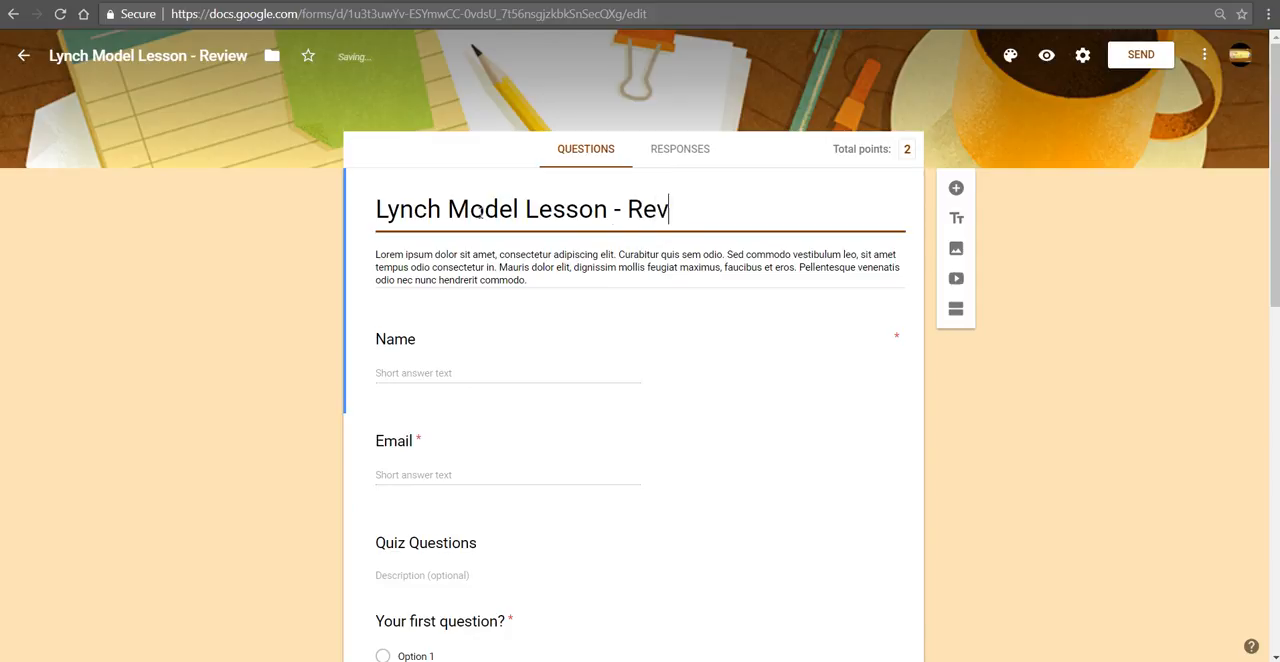
{"action": "type", "text": "eiw\\"}
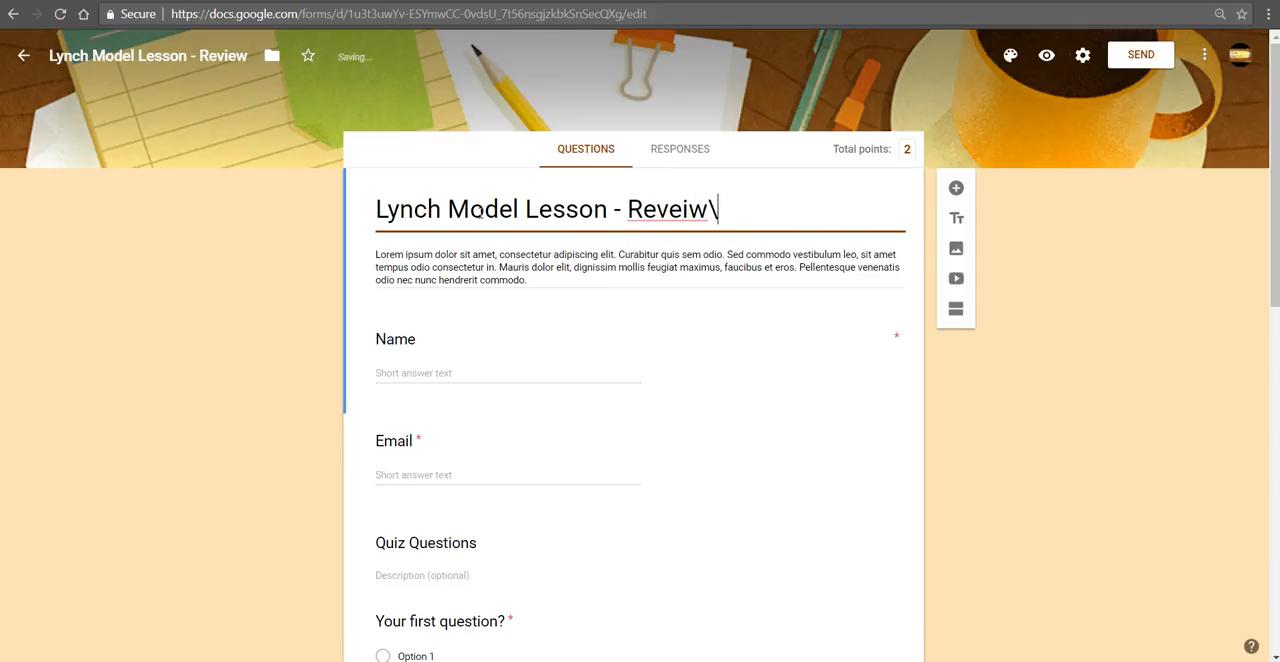
{"action": "key", "text": "BackSpace"}
{"action": "key", "text": "BackSpace"}
{"action": "key", "text": "BackSpace"}
{"action": "key", "text": "BackSpace"}
{"action": "type", "text": "iew"}
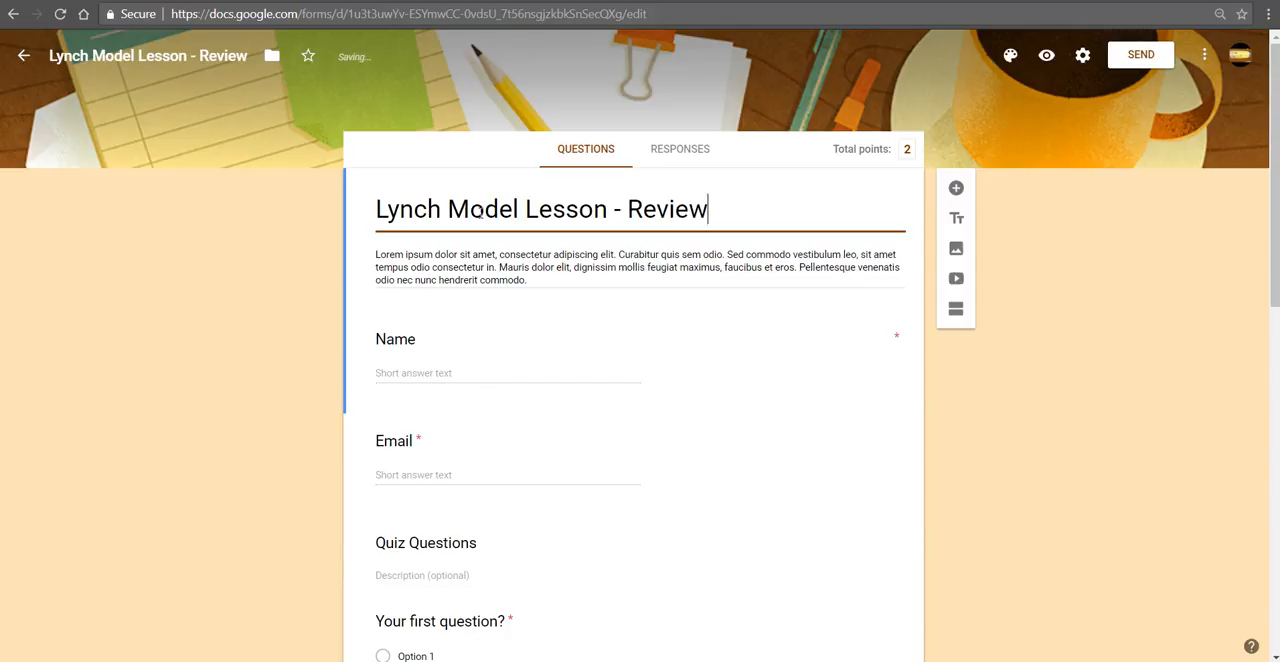
{"action": "triple_click", "coordinate": [445, 273]}
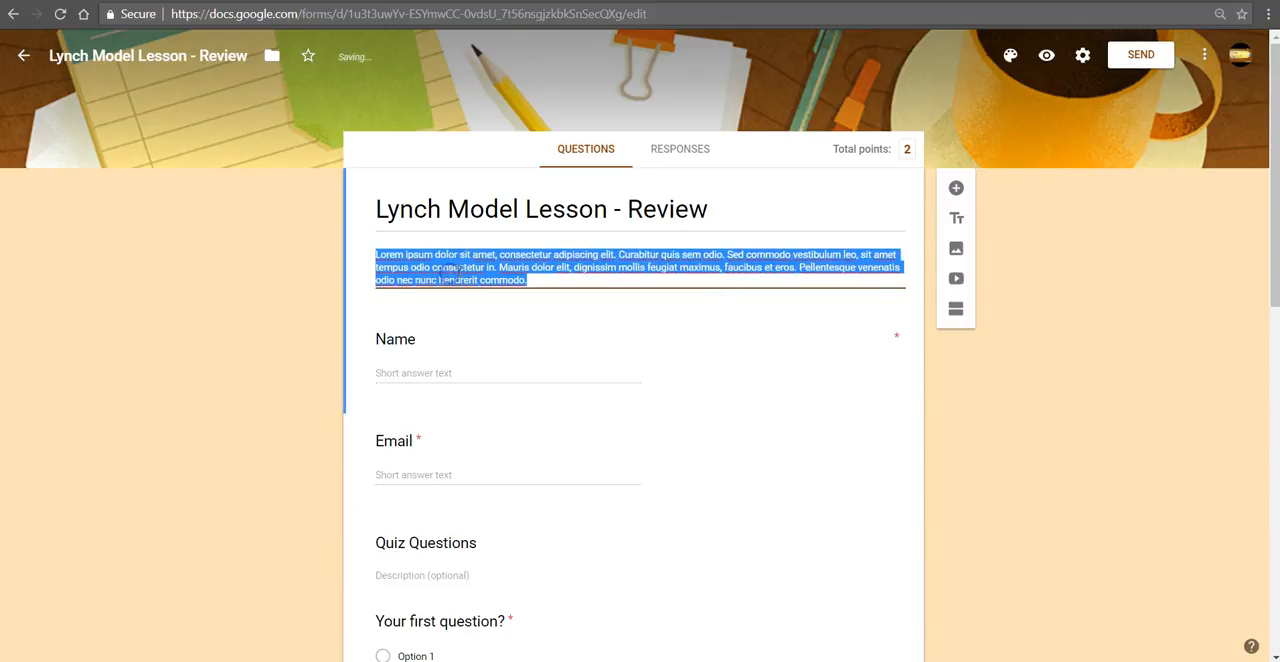
{"action": "key", "text": "BackSpace"}
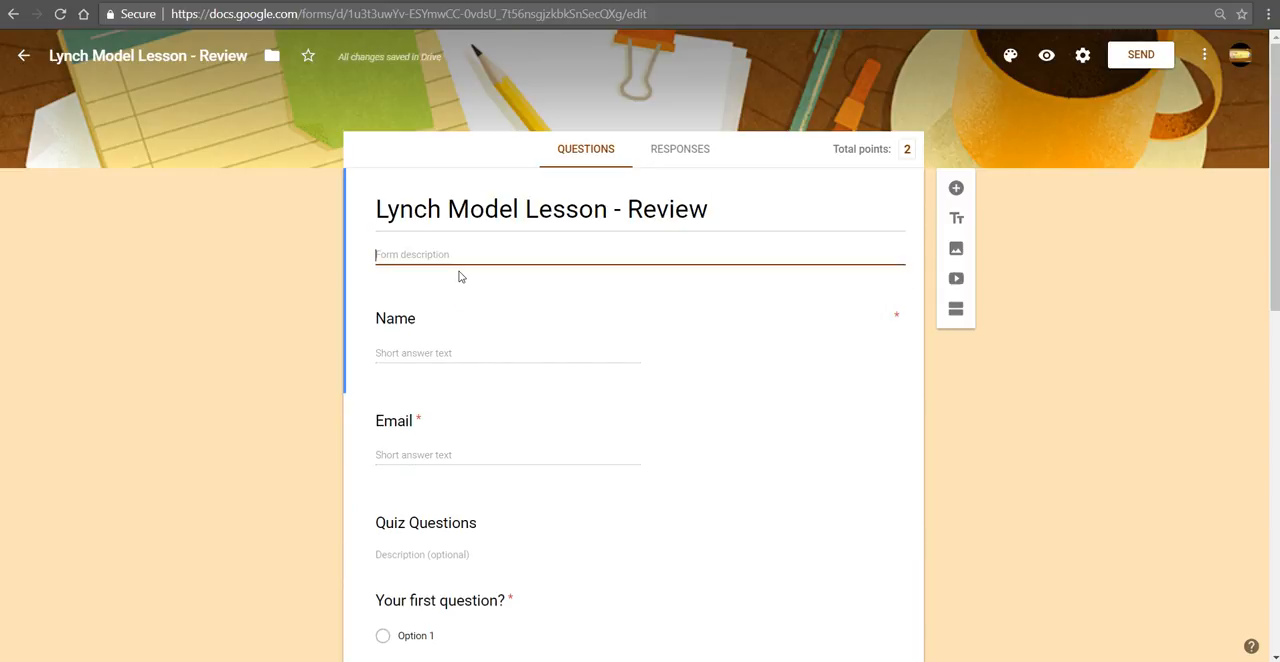
Step: Delete the Email question below the Name question
{"action": "left_click", "coordinate": [484, 350]}
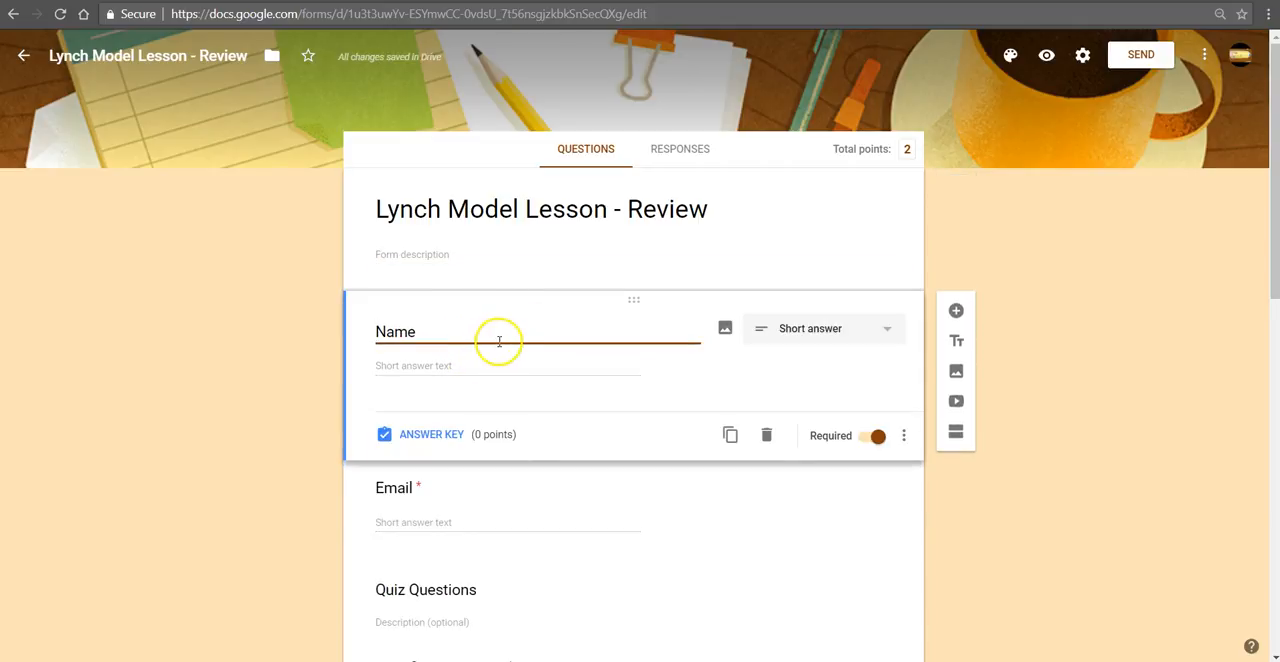
{"action": "left_click", "coordinate": [523, 506]}
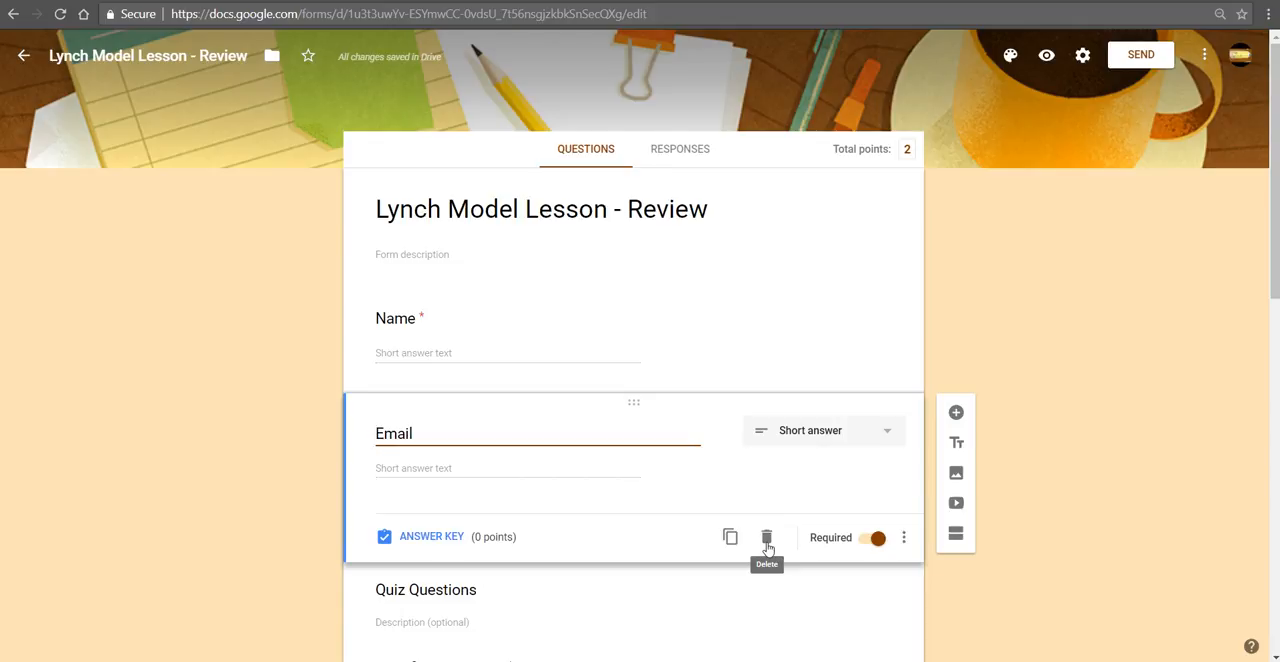
{"action": "left_click", "coordinate": [767, 540]}
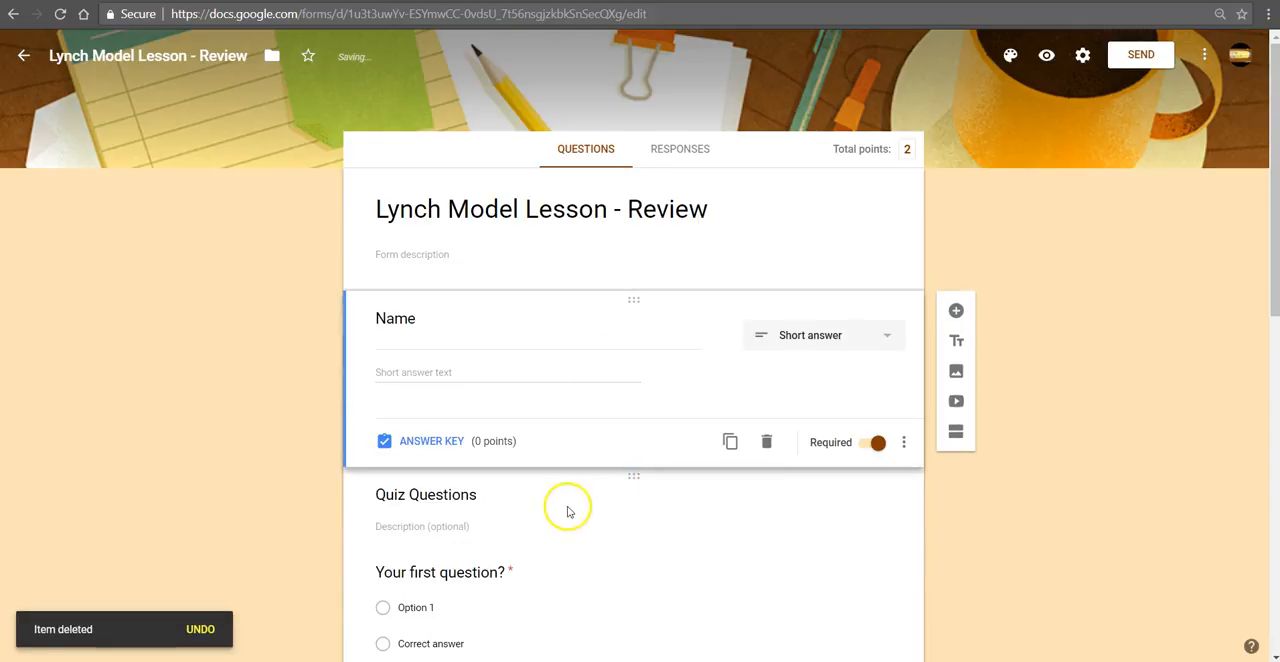
Step: Save the default form preferences with email collection, required questions and a default quiz point value of 1
{"action": "left_click", "coordinate": [552, 530]}
{"action": "scroll", "coordinate": [523, 534], "scroll_direction": "down", "scroll_amount": 2}
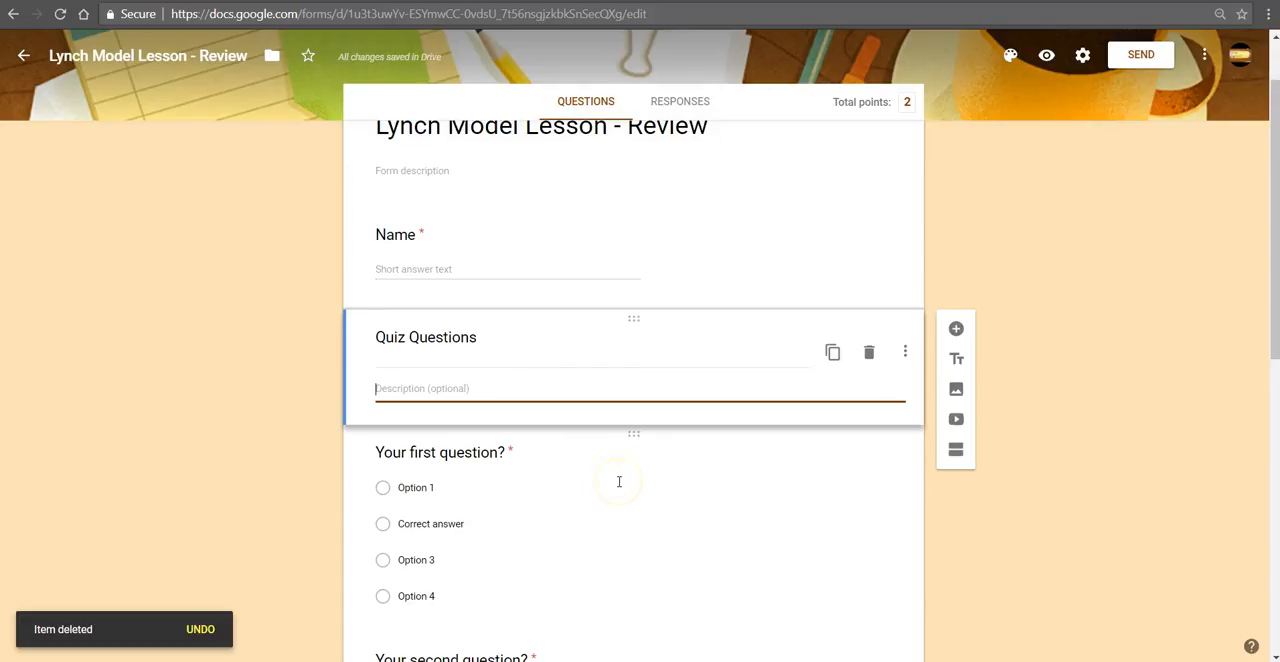
{"action": "scroll", "coordinate": [619, 482], "scroll_direction": "up", "scroll_amount": 2}
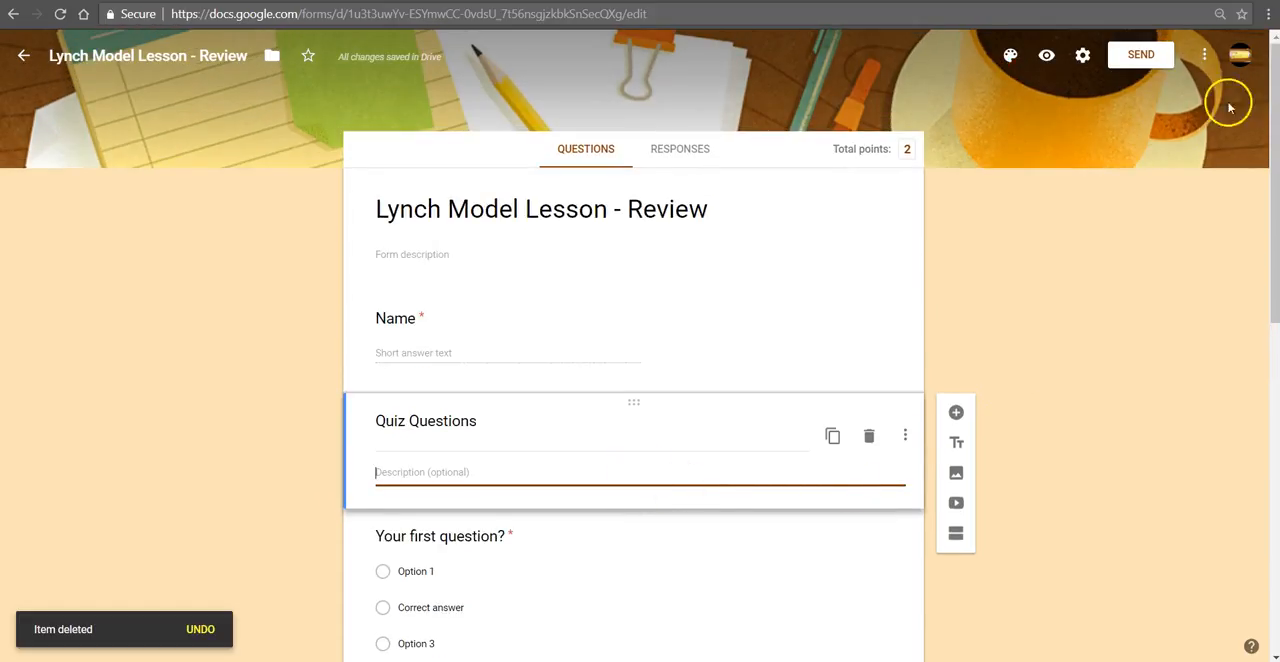
{"action": "left_click", "coordinate": [1203, 58]}
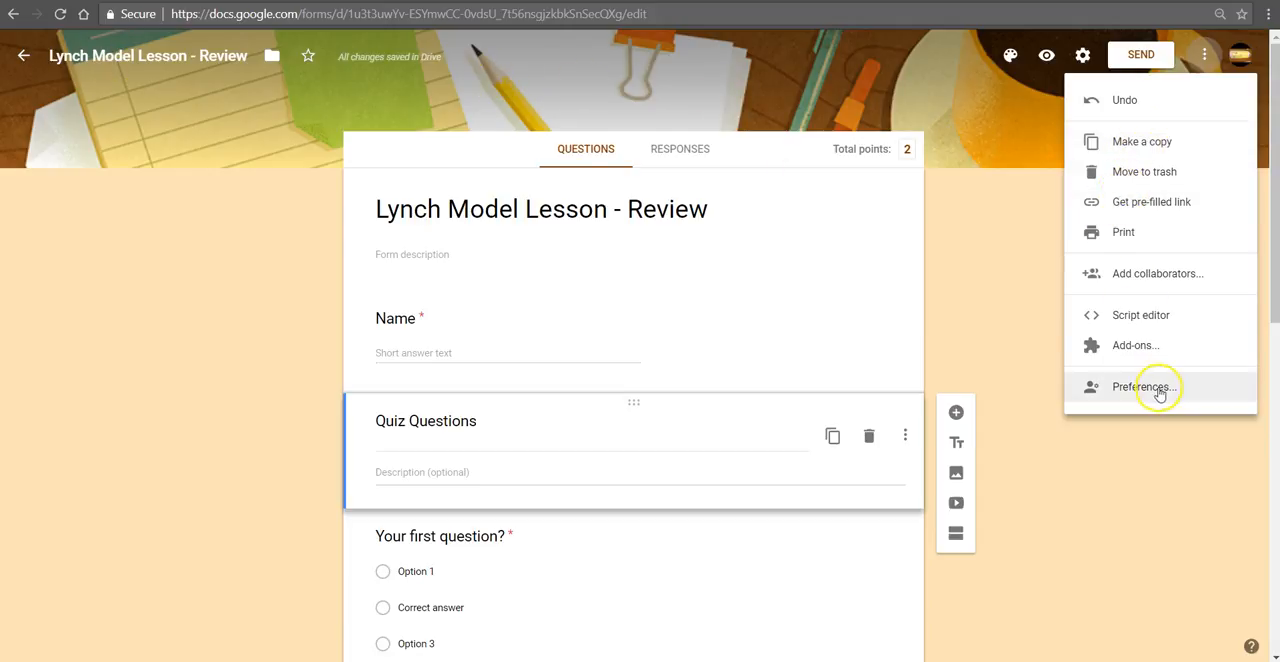
{"action": "left_click", "coordinate": [1159, 392]}
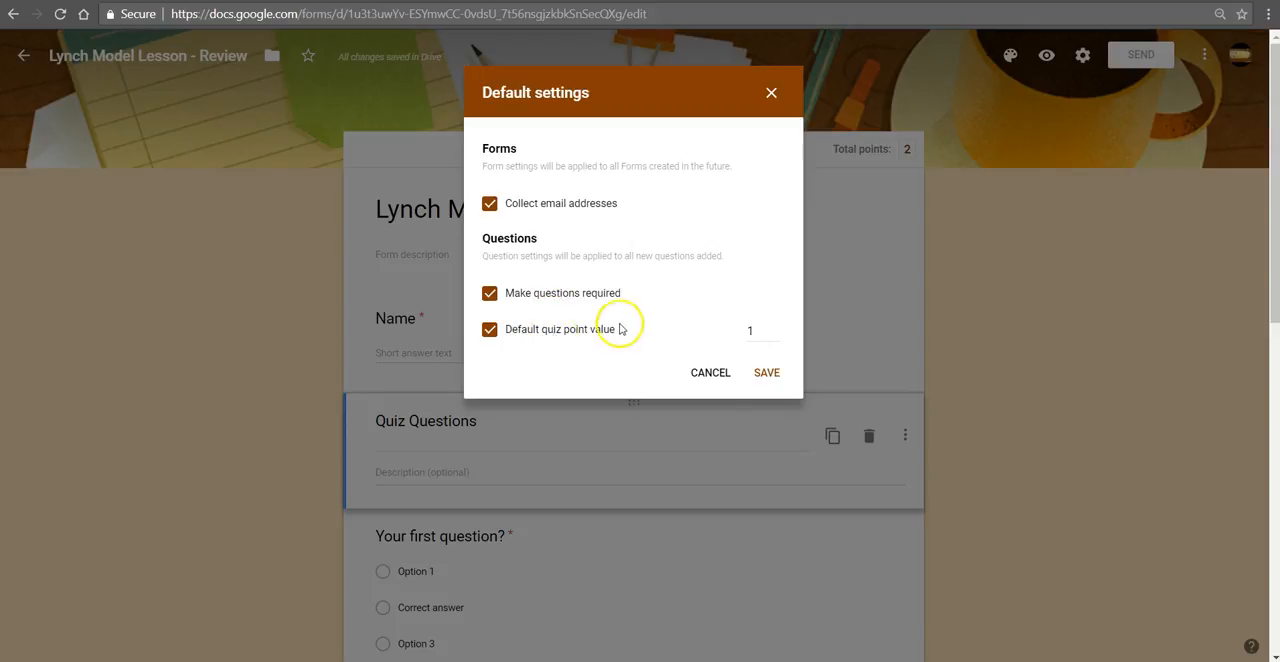
{"action": "left_click", "coordinate": [762, 334]}
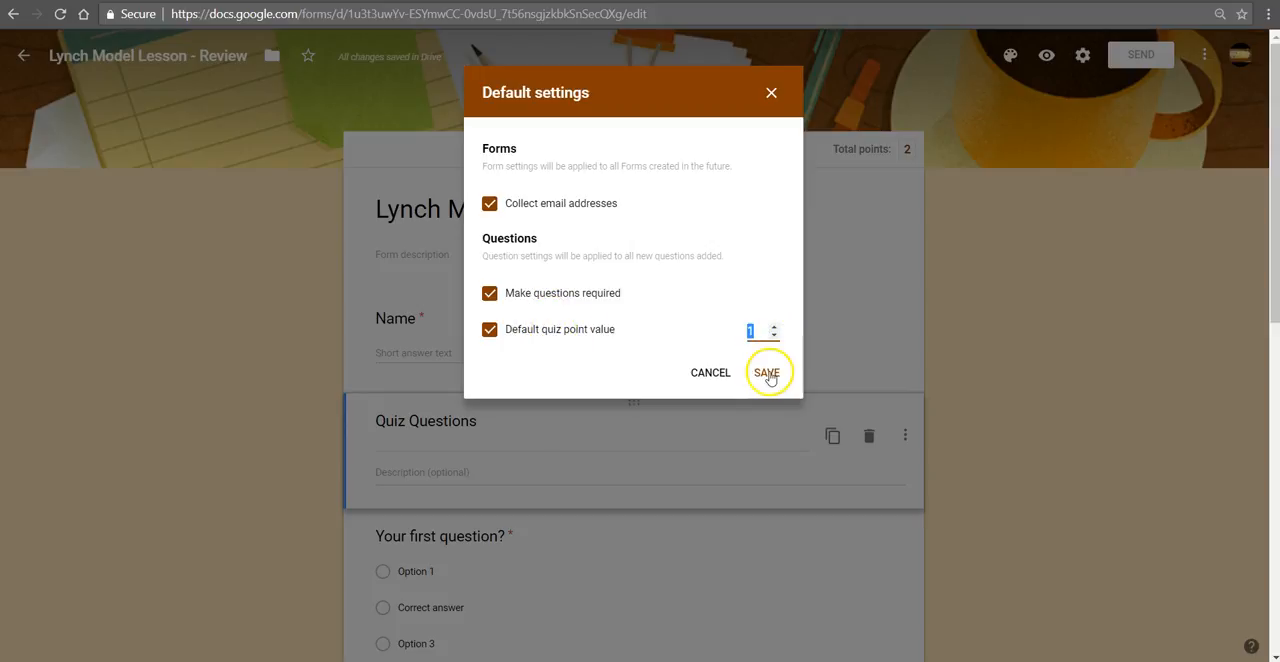
{"action": "left_click", "coordinate": [767, 373]}
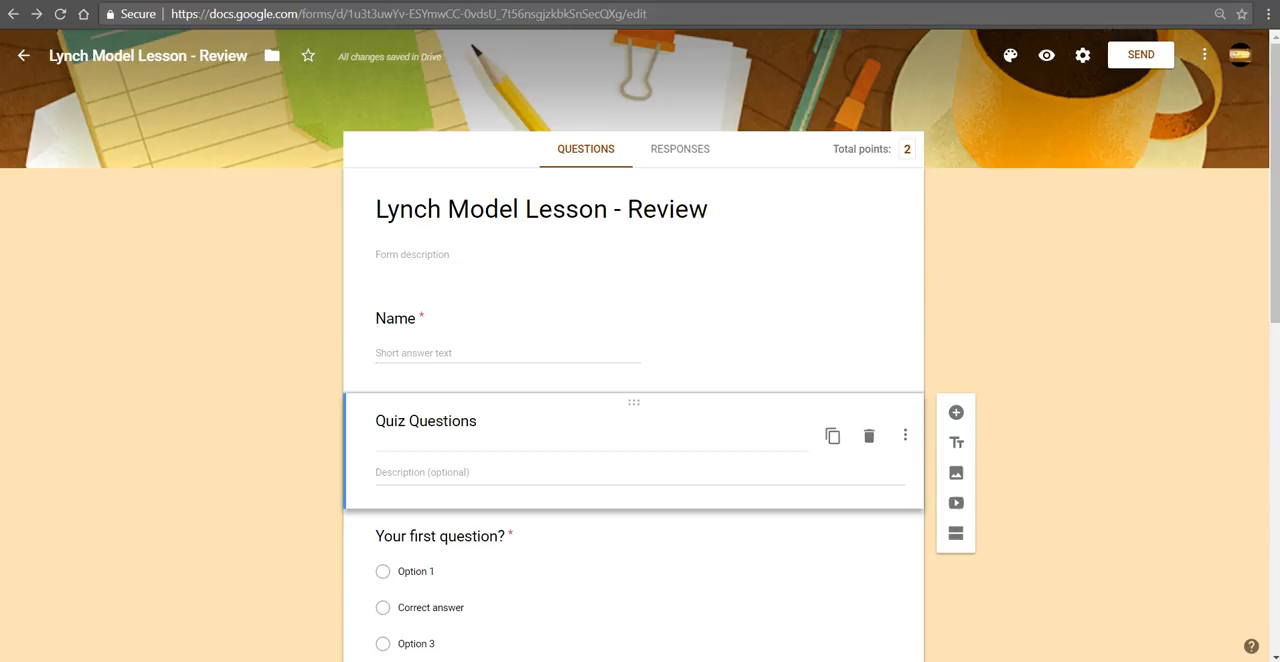
Step: Examine the first quiz question's answer options and the question types available for it
{"action": "scroll", "coordinate": [452, 345], "scroll_direction": "down", "scroll_amount": 3}
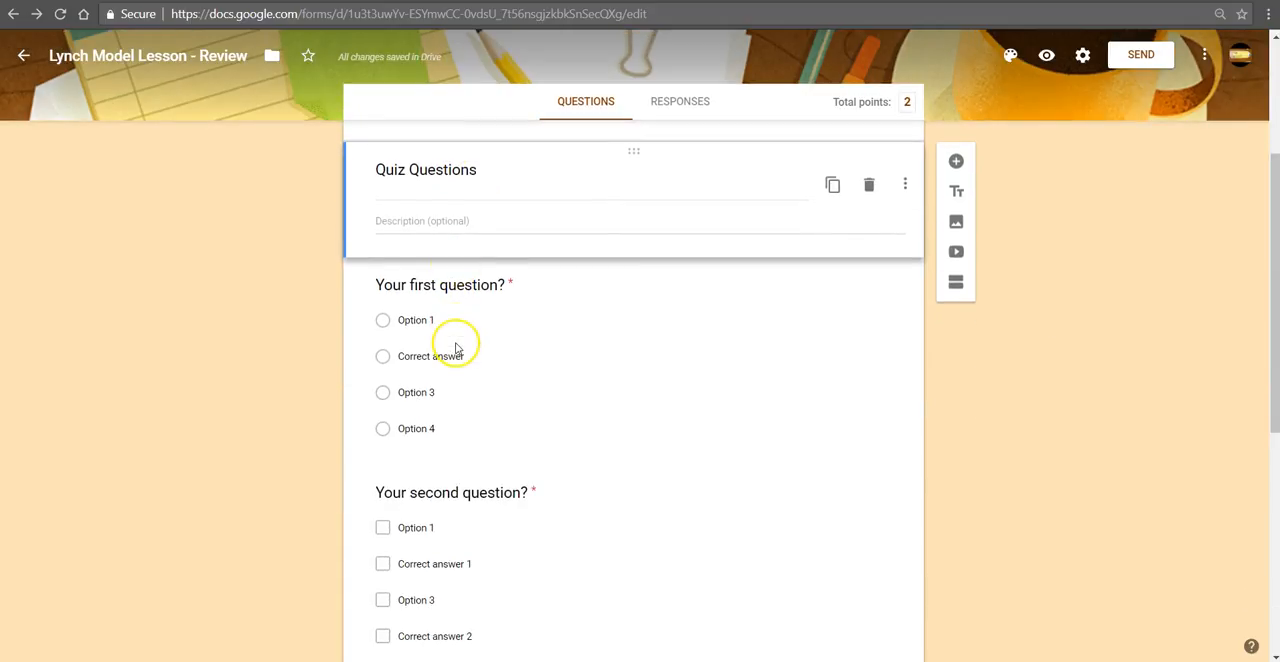
{"action": "left_click", "coordinate": [606, 384]}
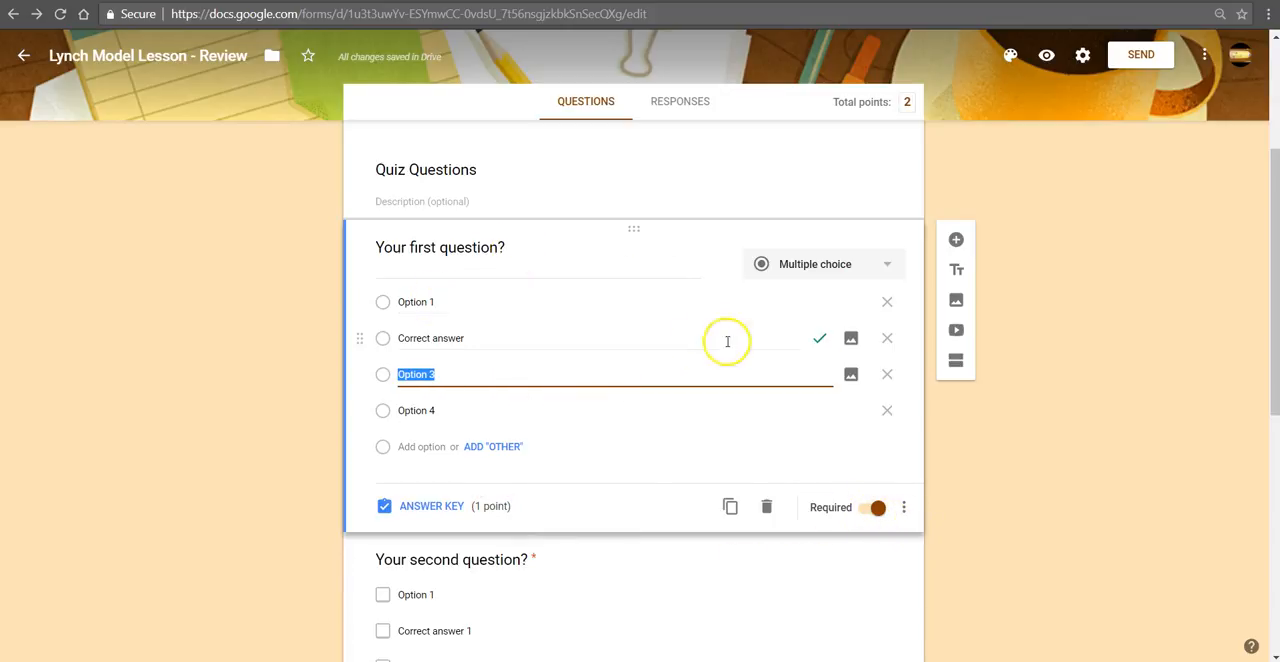
{"action": "left_click", "coordinate": [805, 270]}
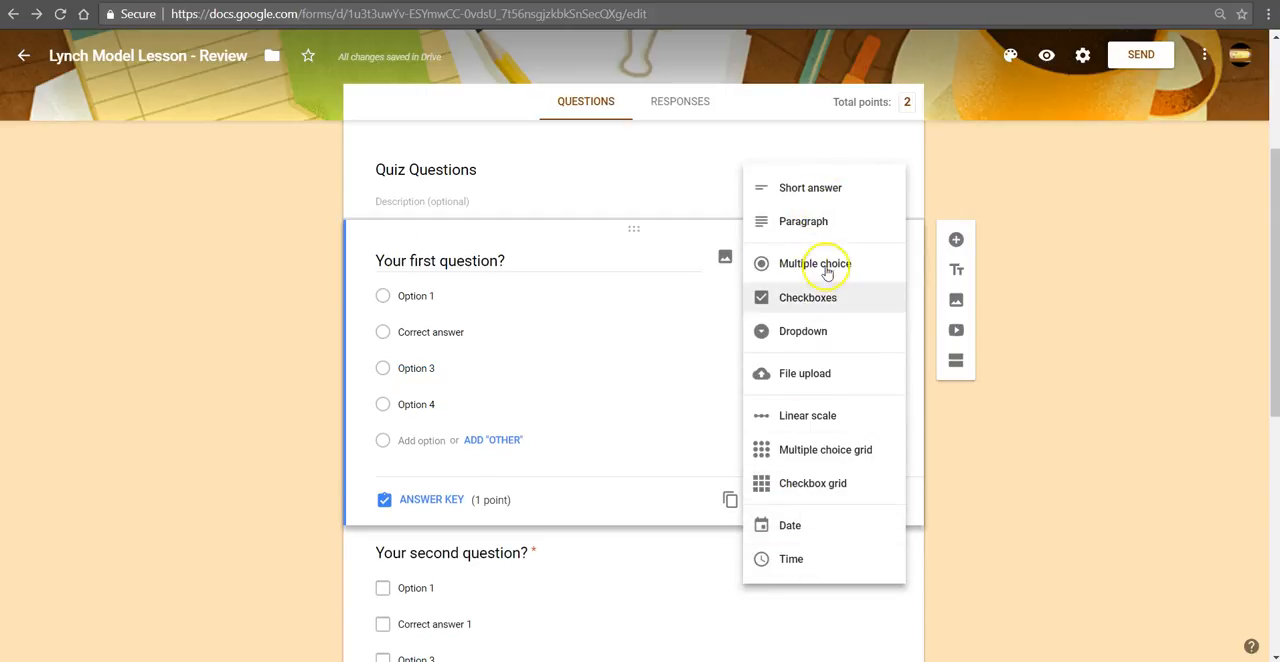
{"action": "left_click", "coordinate": [697, 337]}
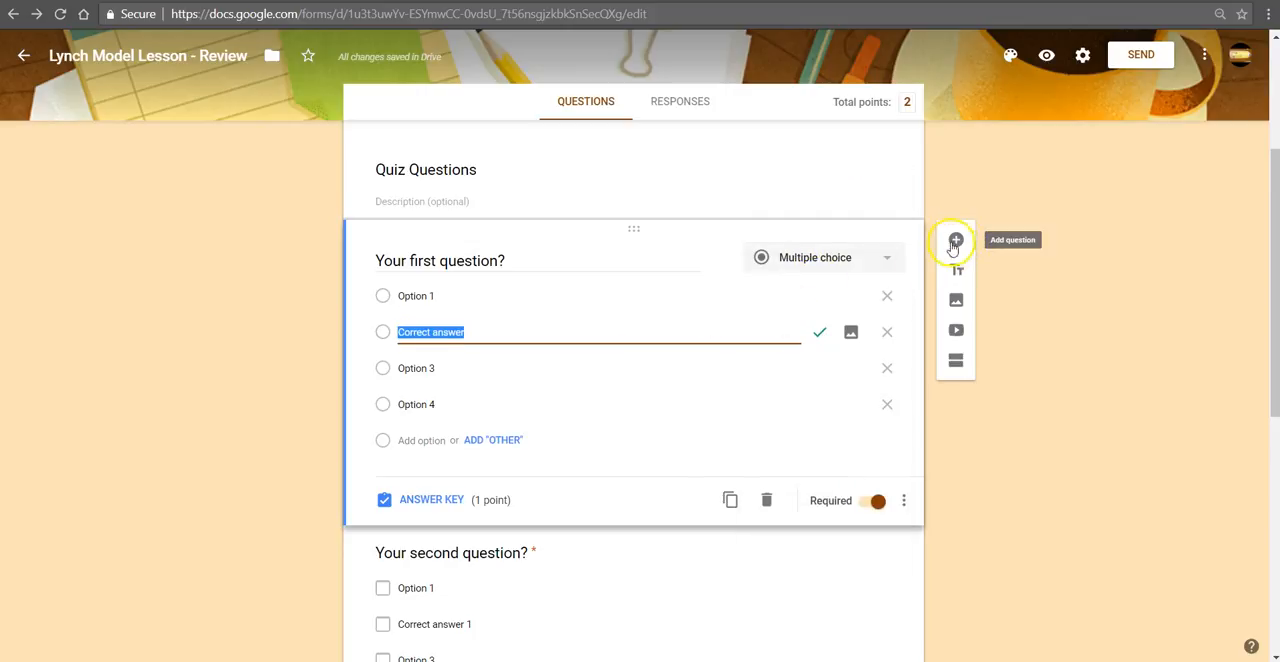
Step: Review the default form and question preferences again and save them as they are
{"action": "left_click", "coordinate": [1204, 55]}
{"action": "left_click", "coordinate": [1090, 386]}
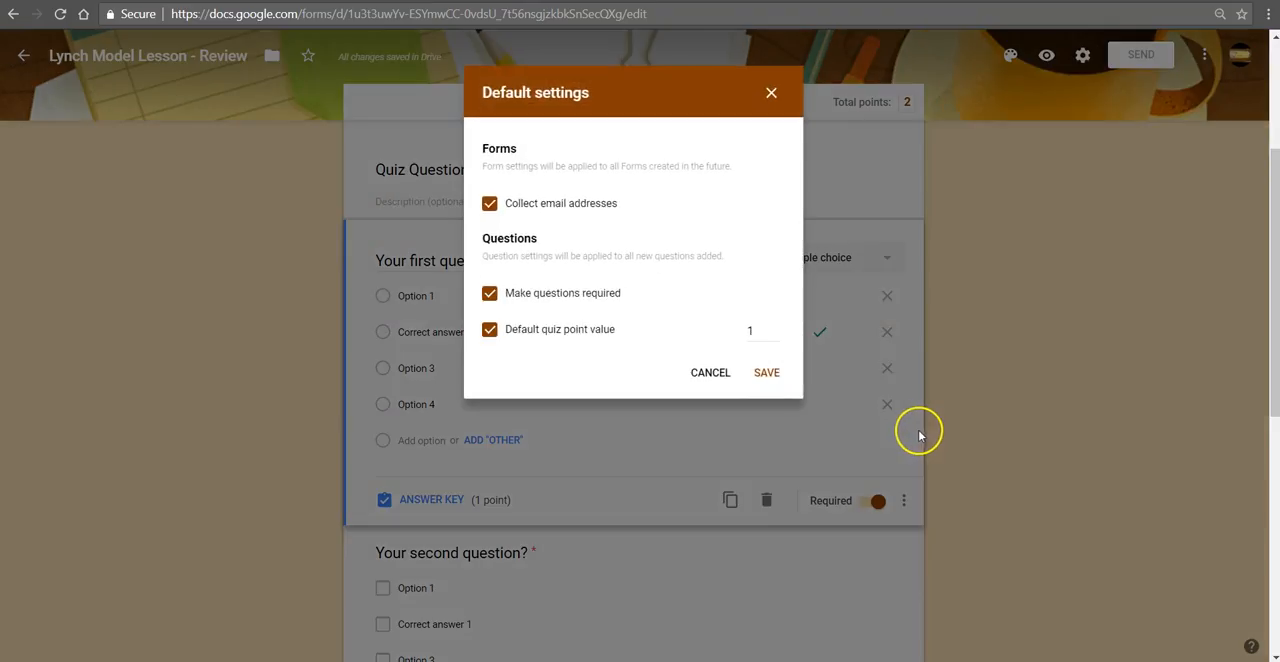
{"action": "left_click", "coordinate": [762, 376]}
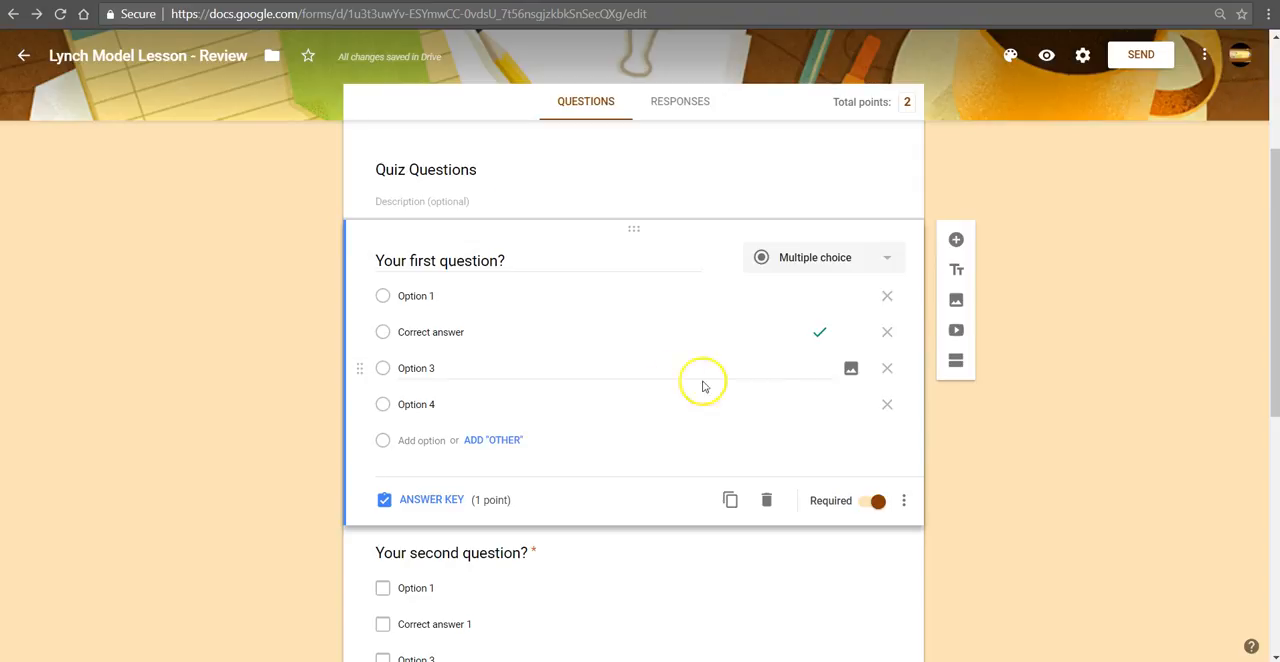
Step: Examine the correct-answer marks and question types of the first, second and third quiz questions
{"action": "left_click", "coordinate": [597, 340]}
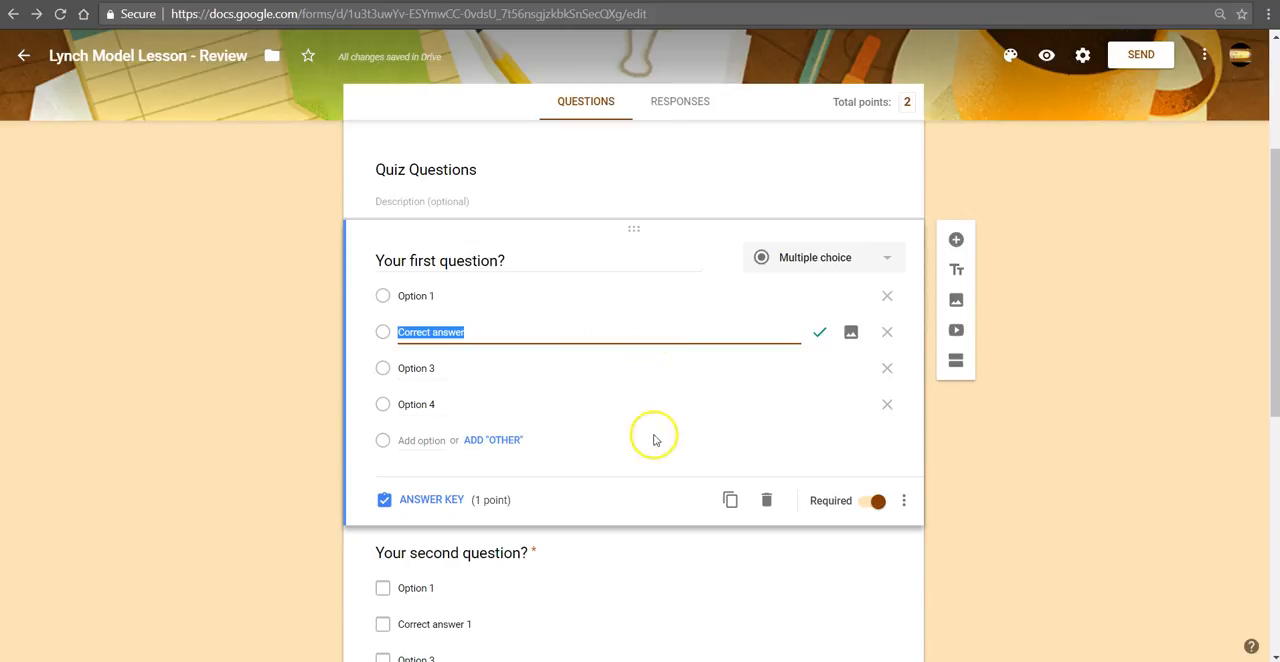
{"action": "scroll", "coordinate": [595, 400], "scroll_direction": "down", "scroll_amount": 3}
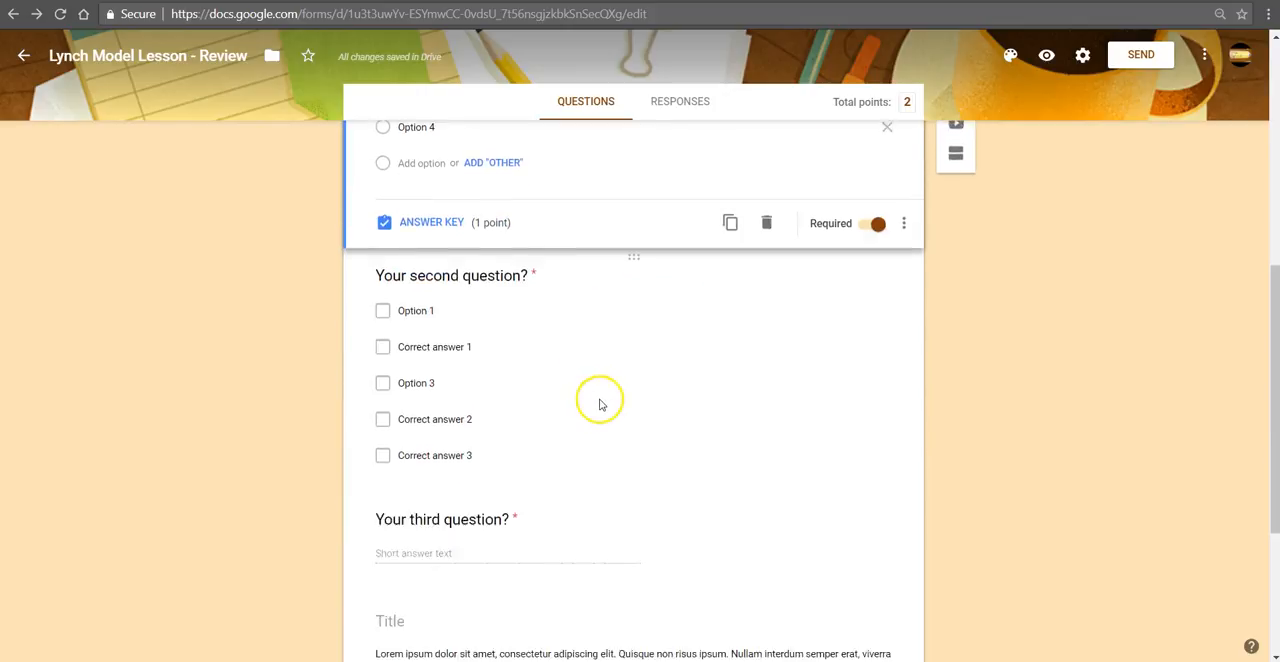
{"action": "left_click", "coordinate": [549, 305]}
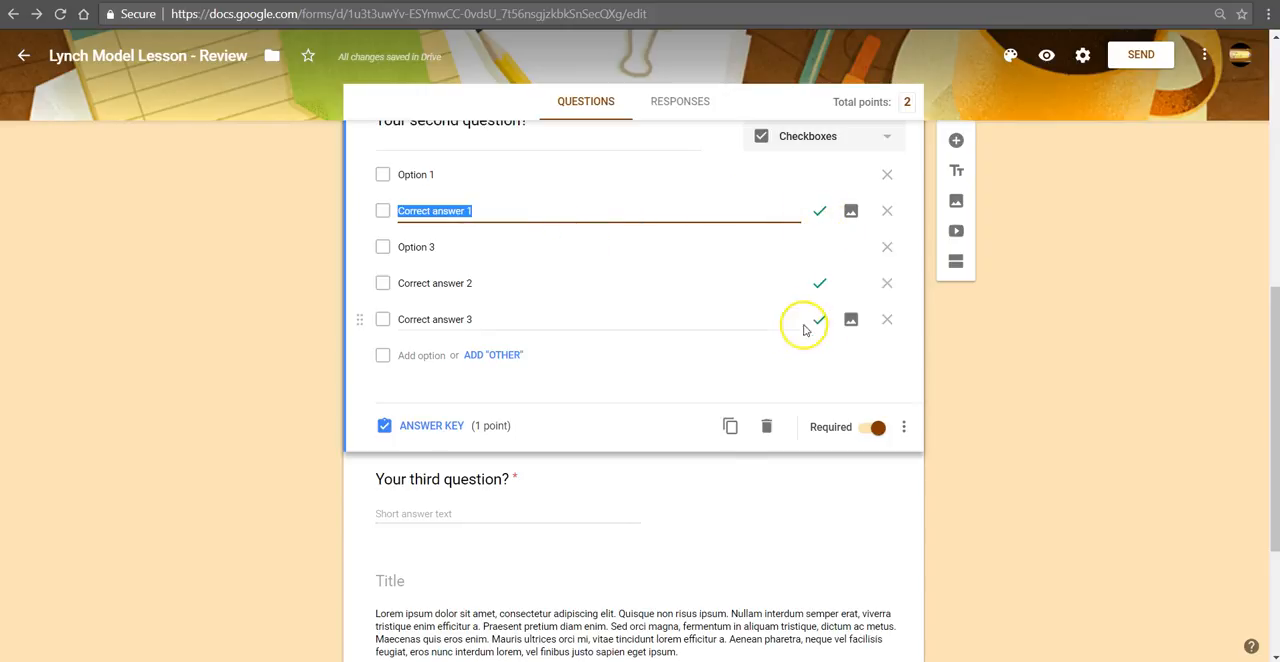
{"action": "scroll", "coordinate": [566, 331], "scroll_direction": "down", "scroll_amount": 2}
{"action": "left_click", "coordinate": [515, 270]}
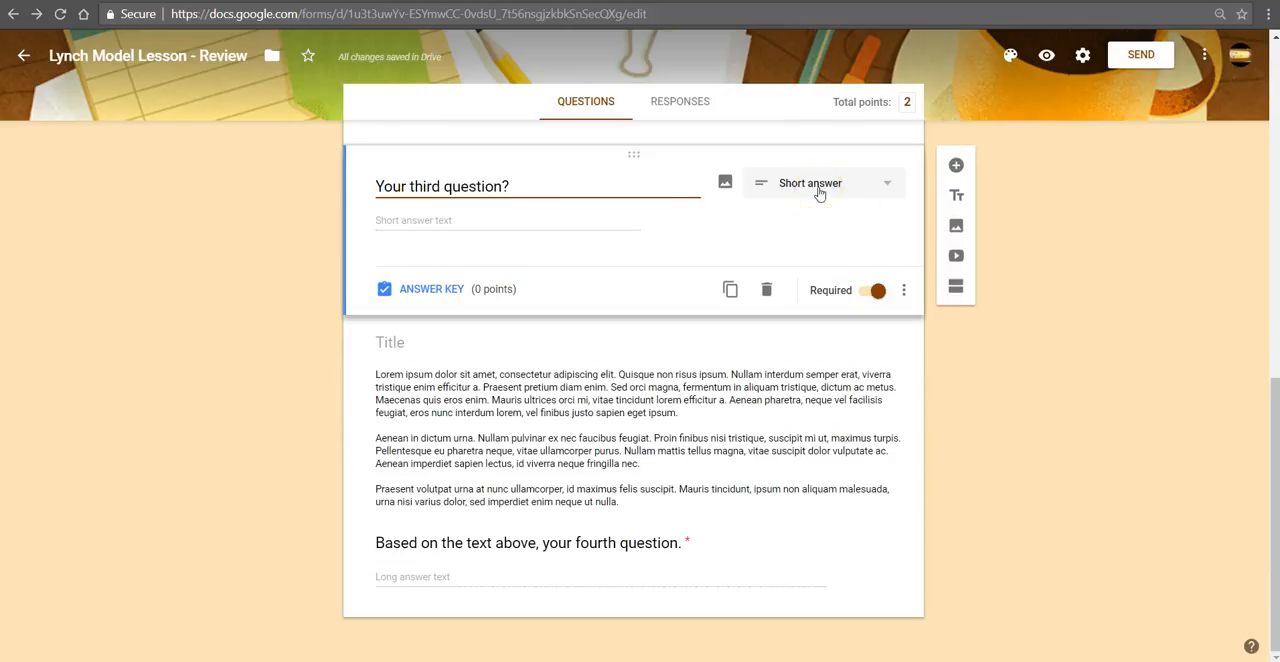
Step: Delete the untitled placeholder text block between the third and fourth questions
{"action": "left_click", "coordinate": [540, 405]}
{"action": "key", "text": "ctrl+a"}
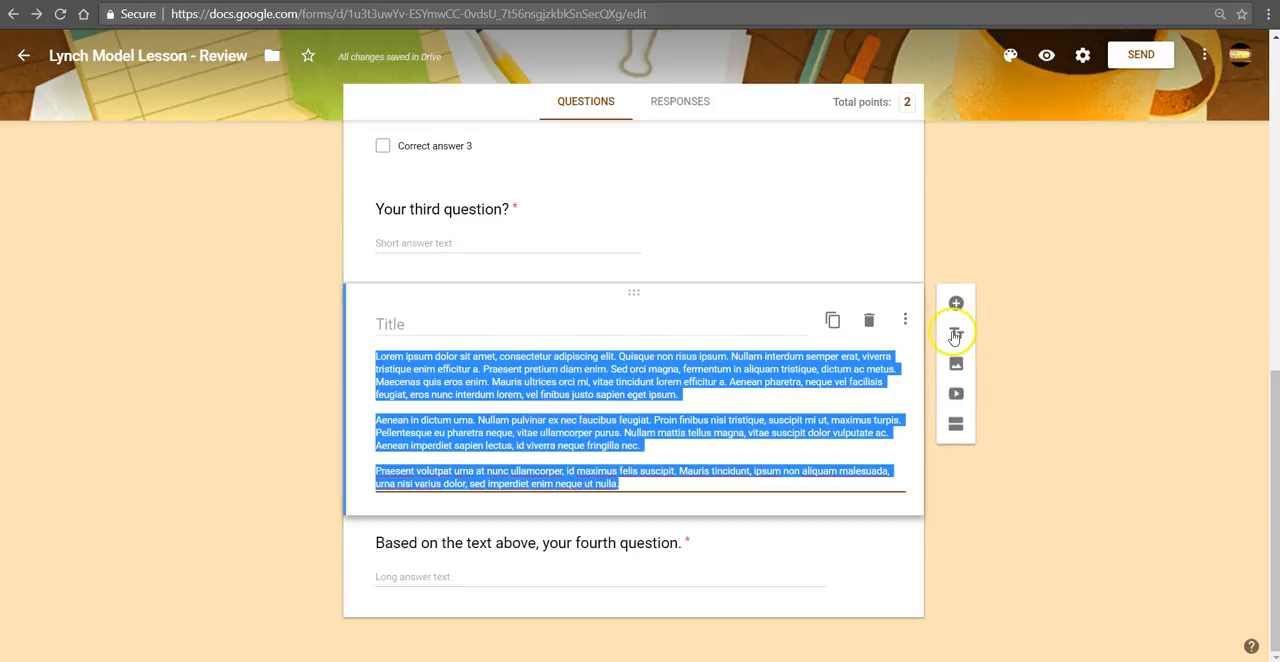
{"action": "left_click", "coordinate": [485, 330]}
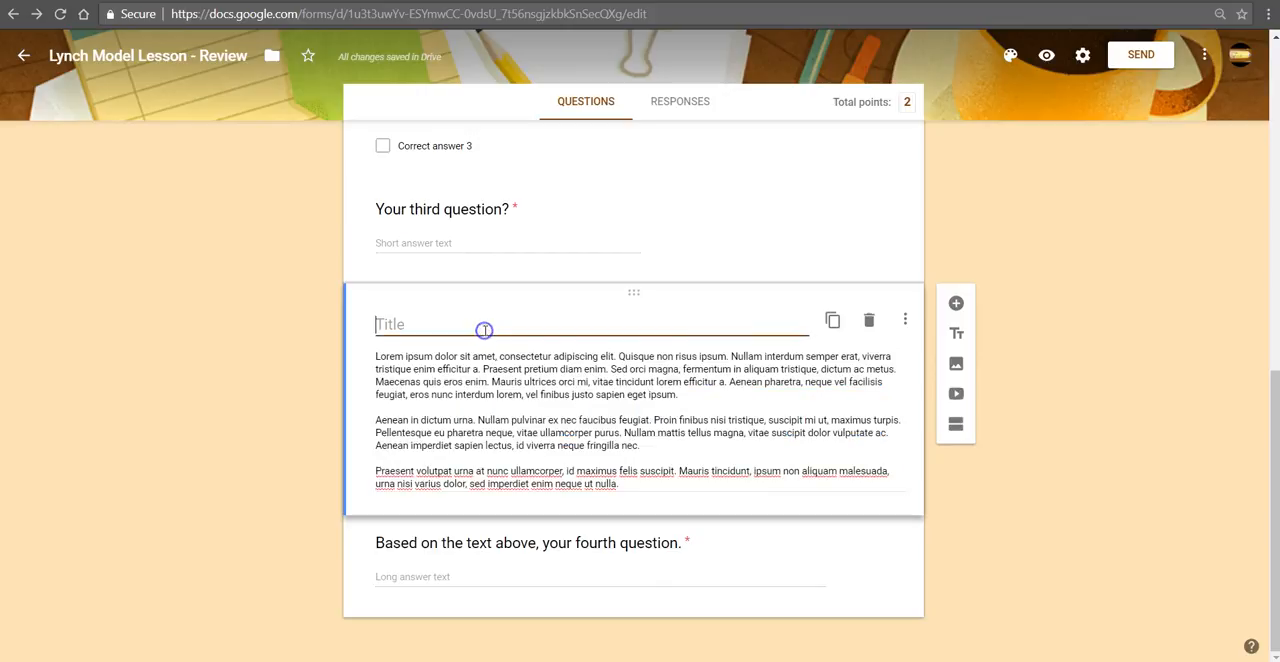
{"action": "left_click", "coordinate": [485, 572]}
{"action": "left_click", "coordinate": [590, 415]}
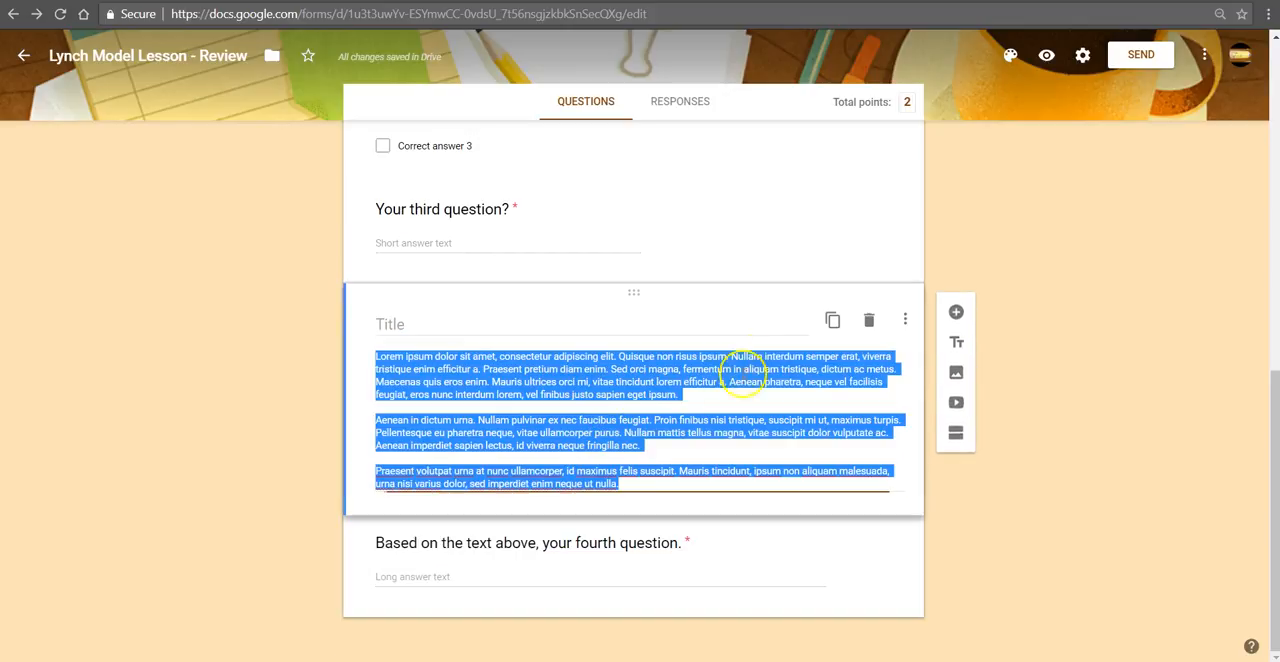
{"action": "left_click", "coordinate": [869, 321]}
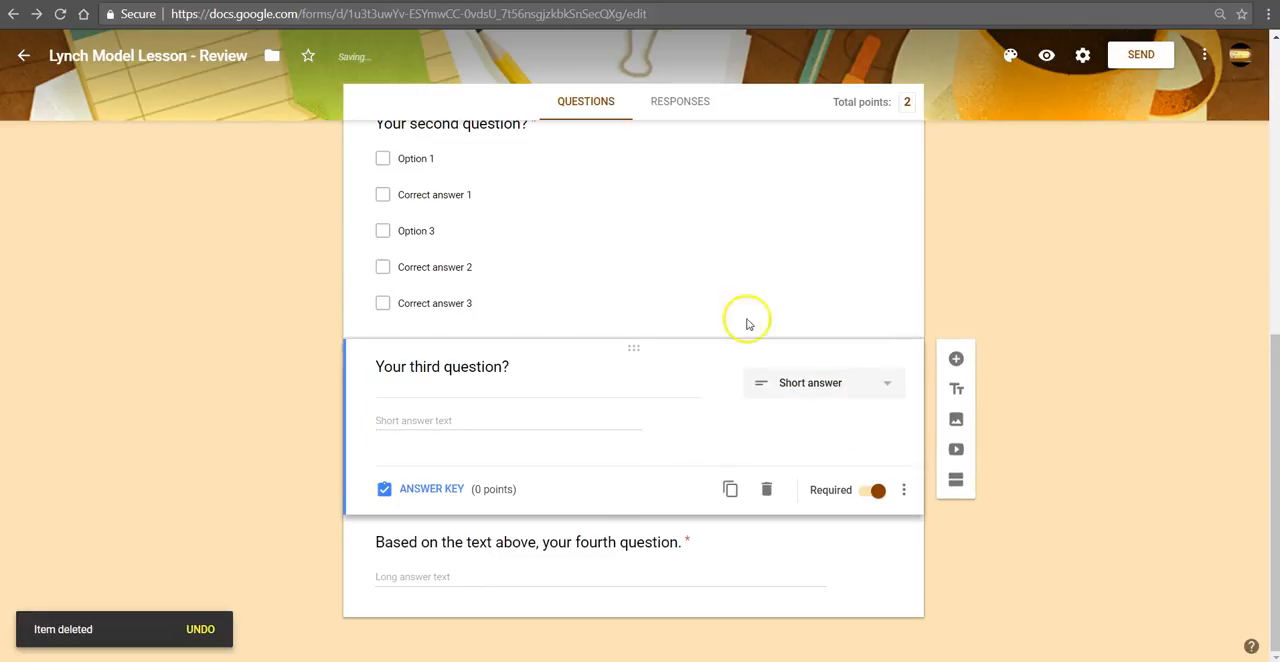
{"action": "scroll", "coordinate": [665, 420], "scroll_direction": "up", "scroll_amount": 3}
{"action": "scroll", "coordinate": [669, 418], "scroll_direction": "up", "scroll_amount": 2}
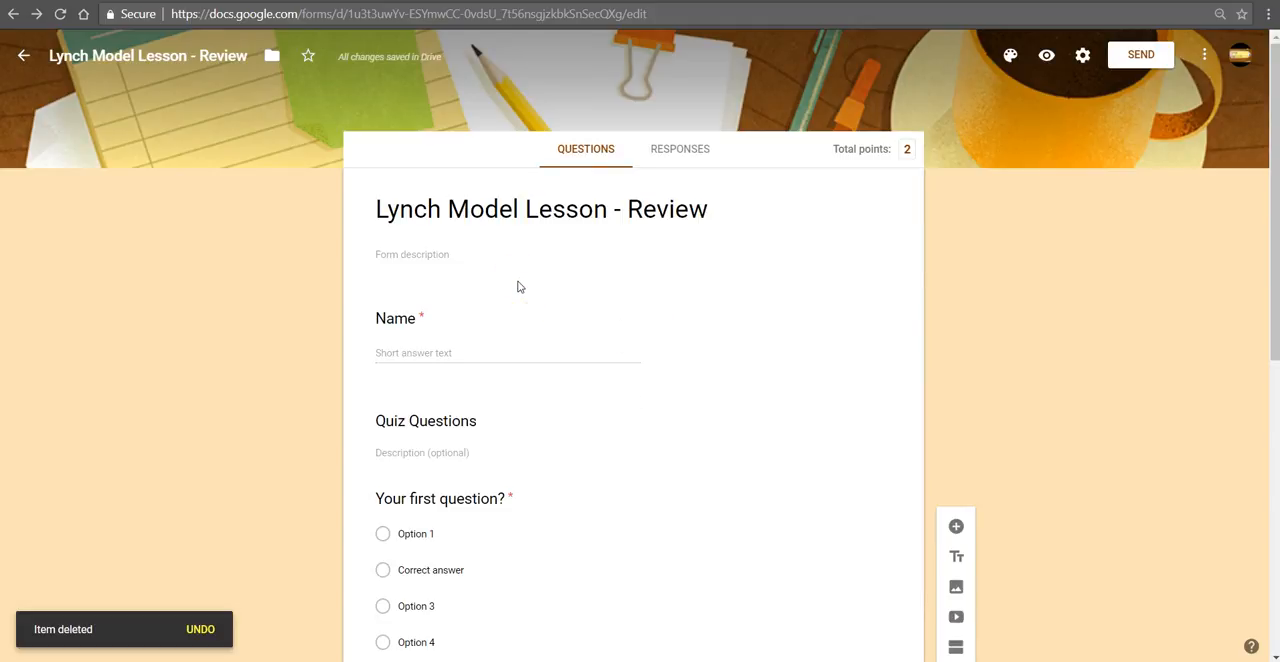
Step: Reload the form, switch to the lesson page and open the Sample Questions document linked in core step 4
{"action": "key", "text": "F5"}
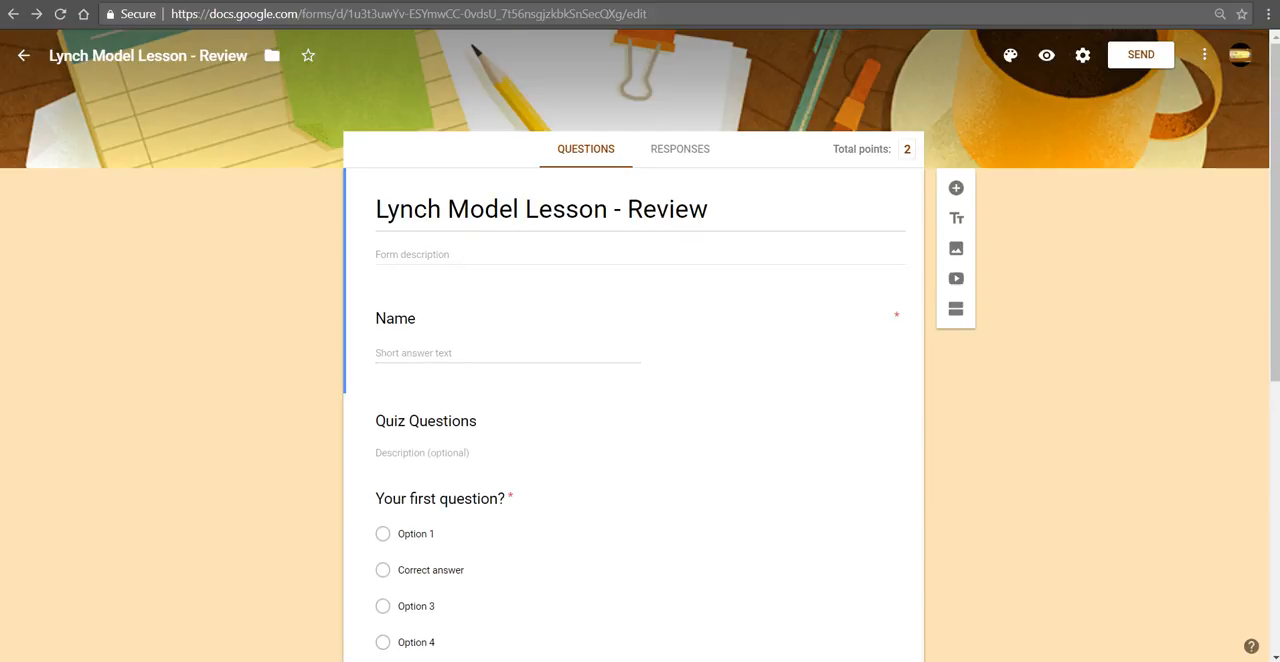
{"action": "left_click", "coordinate": [122, 1]}
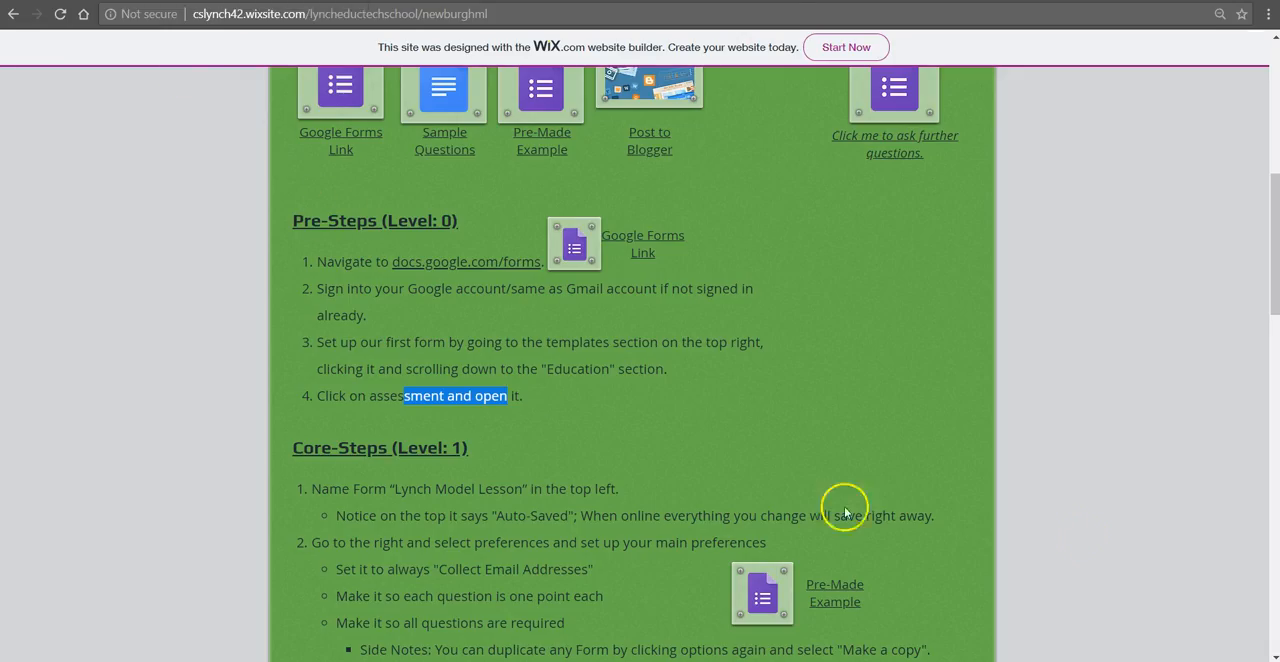
{"action": "scroll", "coordinate": [877, 450], "scroll_direction": "down", "scroll_amount": 1}
{"action": "scroll", "coordinate": [877, 450], "scroll_direction": "down", "scroll_amount": 2}
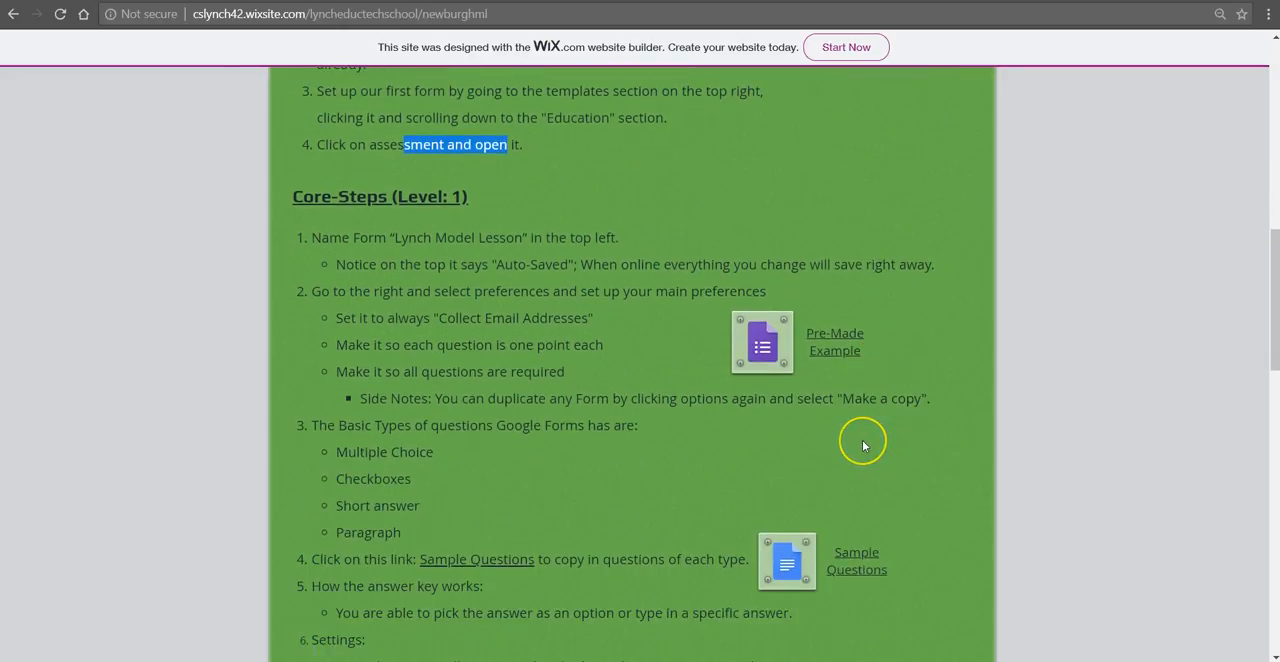
{"action": "scroll", "coordinate": [862, 440], "scroll_direction": "down", "scroll_amount": 2}
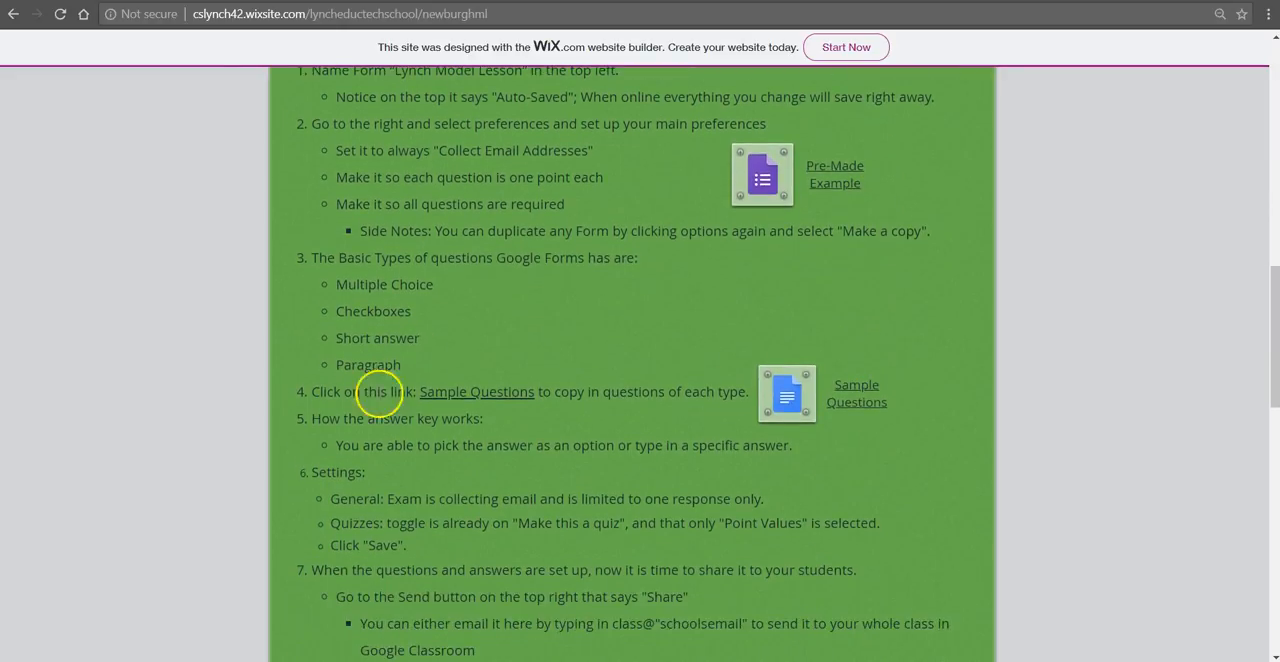
{"action": "left_click", "coordinate": [470, 394]}
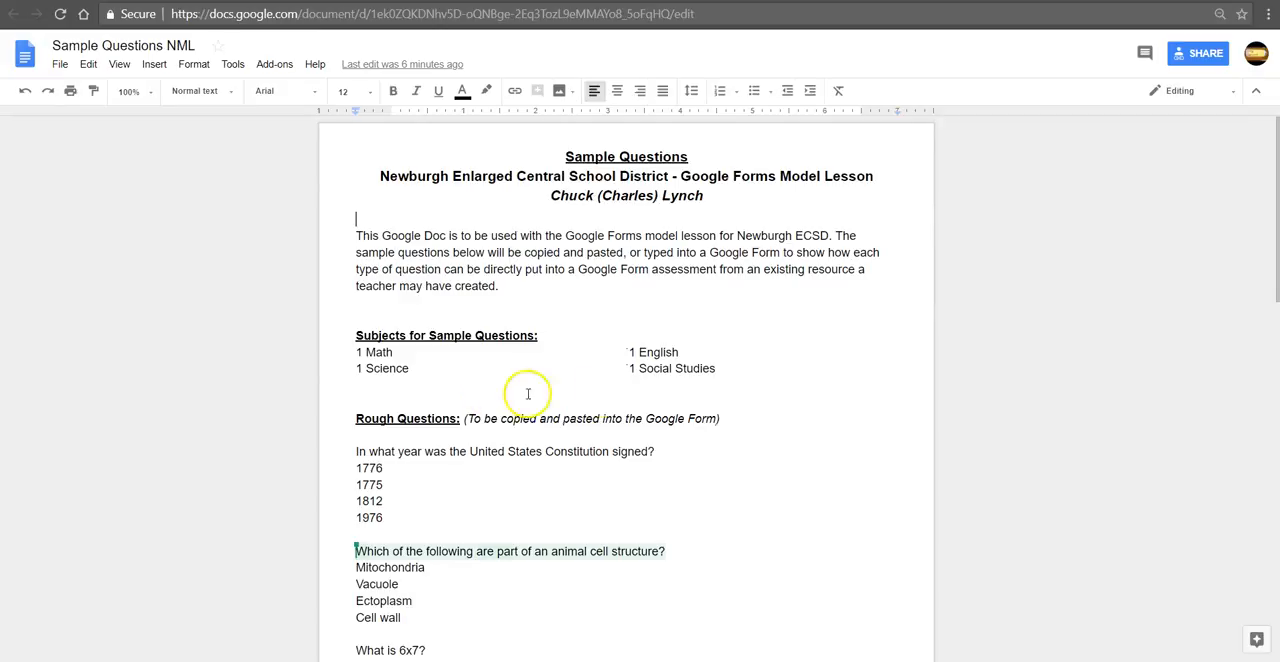
Step: Copy the question "In what year was the United States Constitution signed?" from the rough questions in the sample document
{"action": "left_click", "coordinate": [427, 364]}
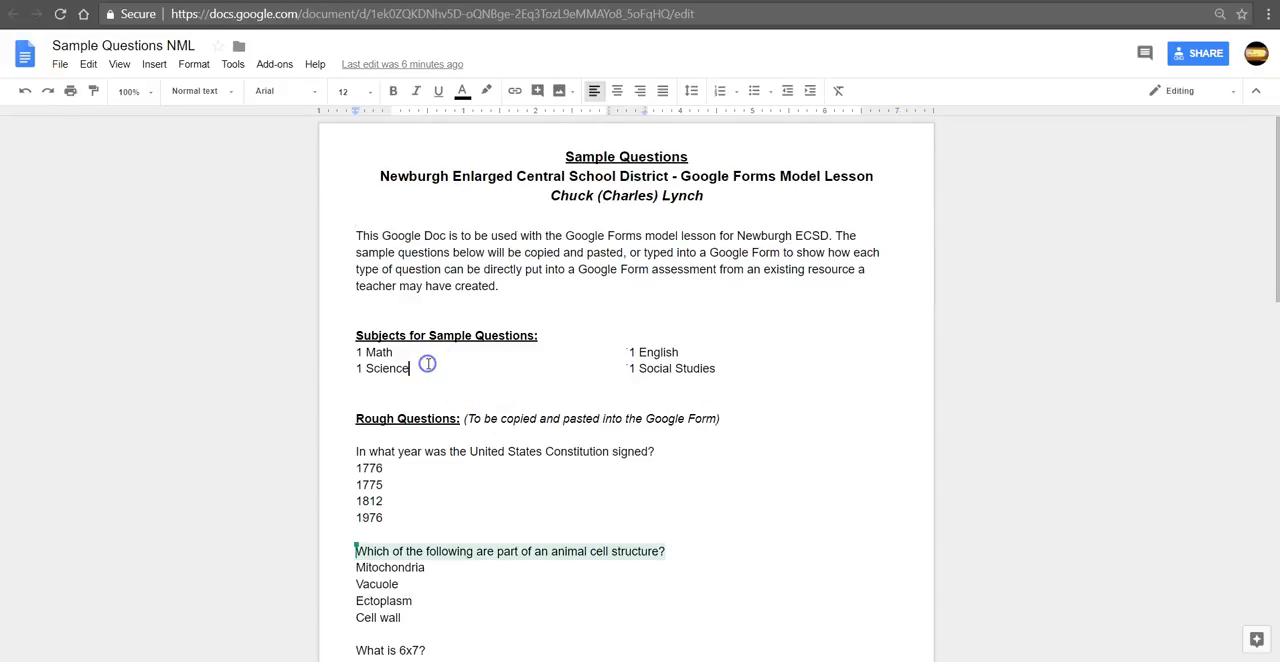
{"action": "left_click", "coordinate": [413, 352]}
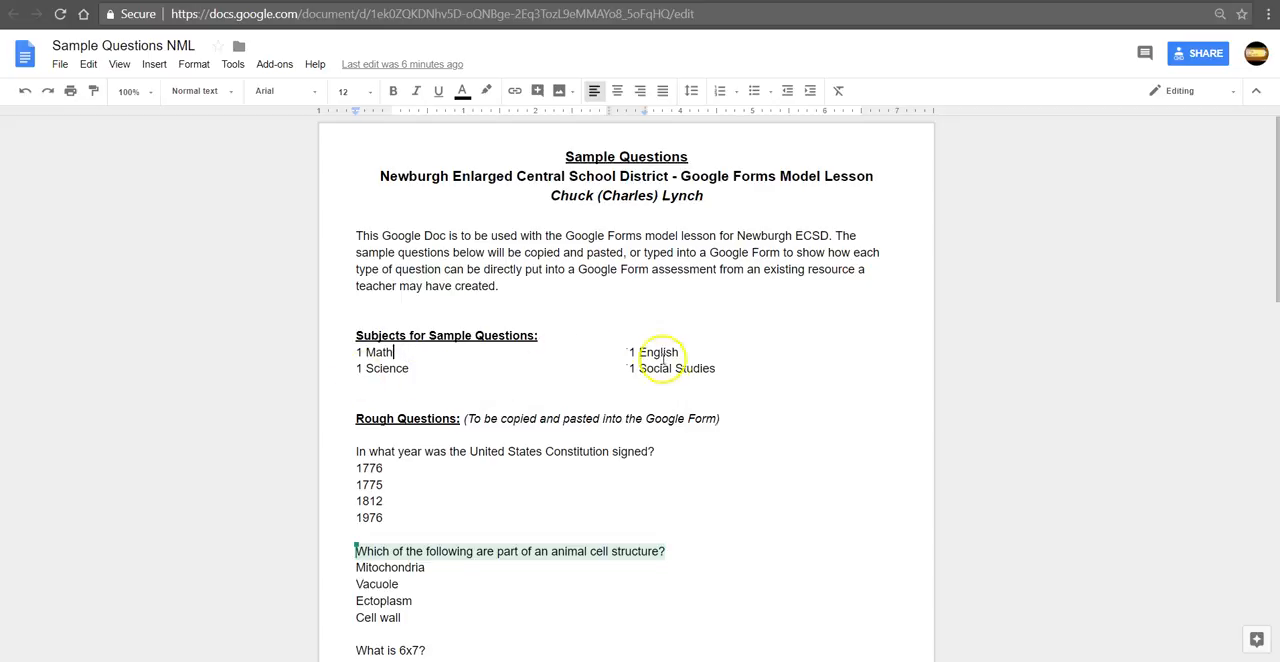
{"action": "left_click", "coordinate": [469, 464]}
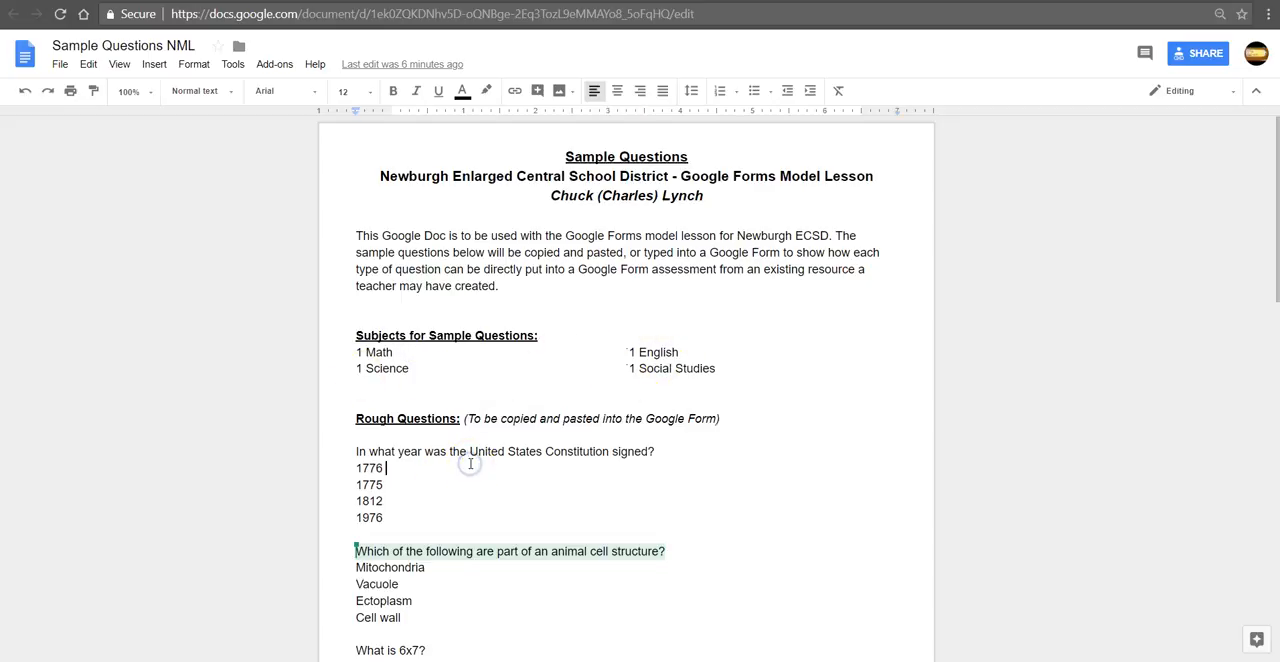
{"action": "left_click_drag", "start_coordinate": [657, 451], "coordinate": [364, 450]}
{"action": "key", "text": "ctrl+c"}
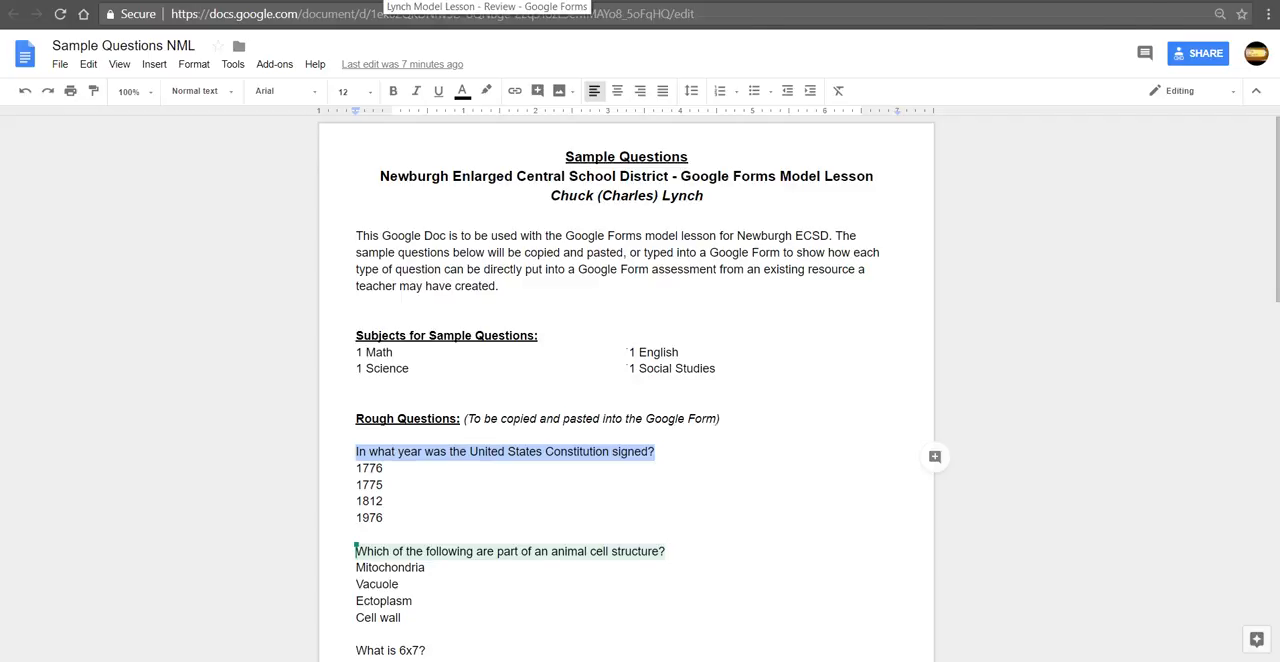
Step: Back in the form, replace the first quiz question's placeholder text with the copied "In what year was the United States Constitution signed?"
{"action": "left_click", "coordinate": [386, 1]}
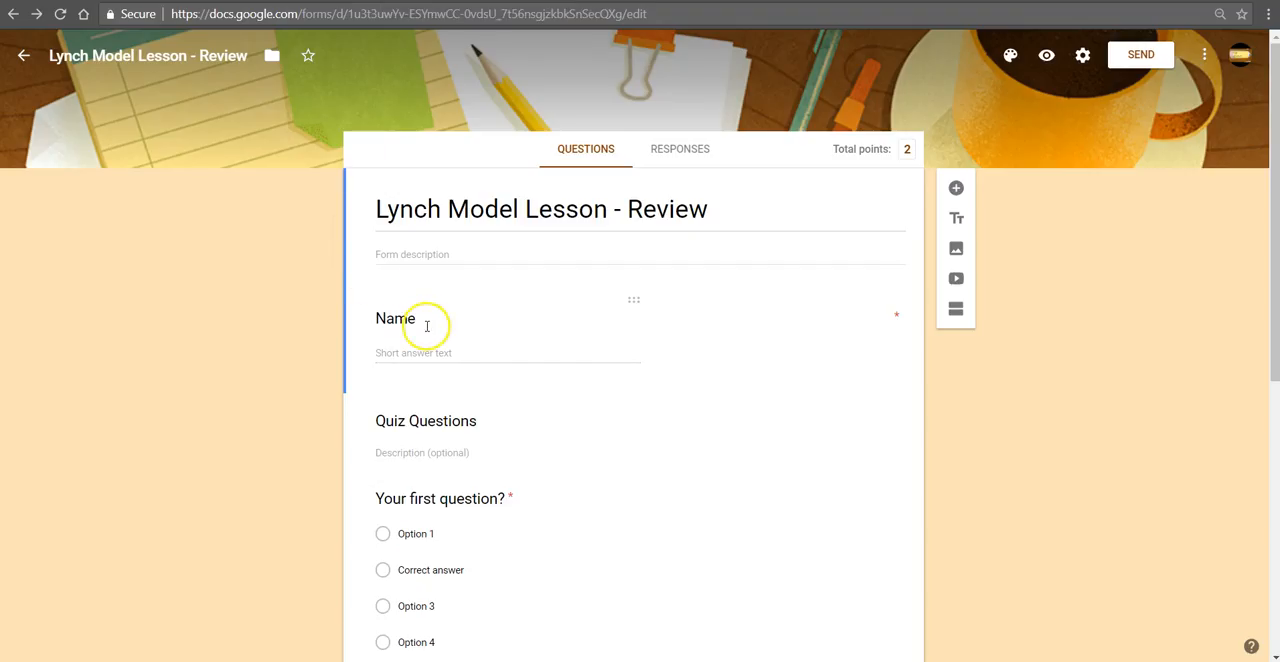
{"action": "scroll", "coordinate": [517, 482], "scroll_direction": "down", "scroll_amount": 1}
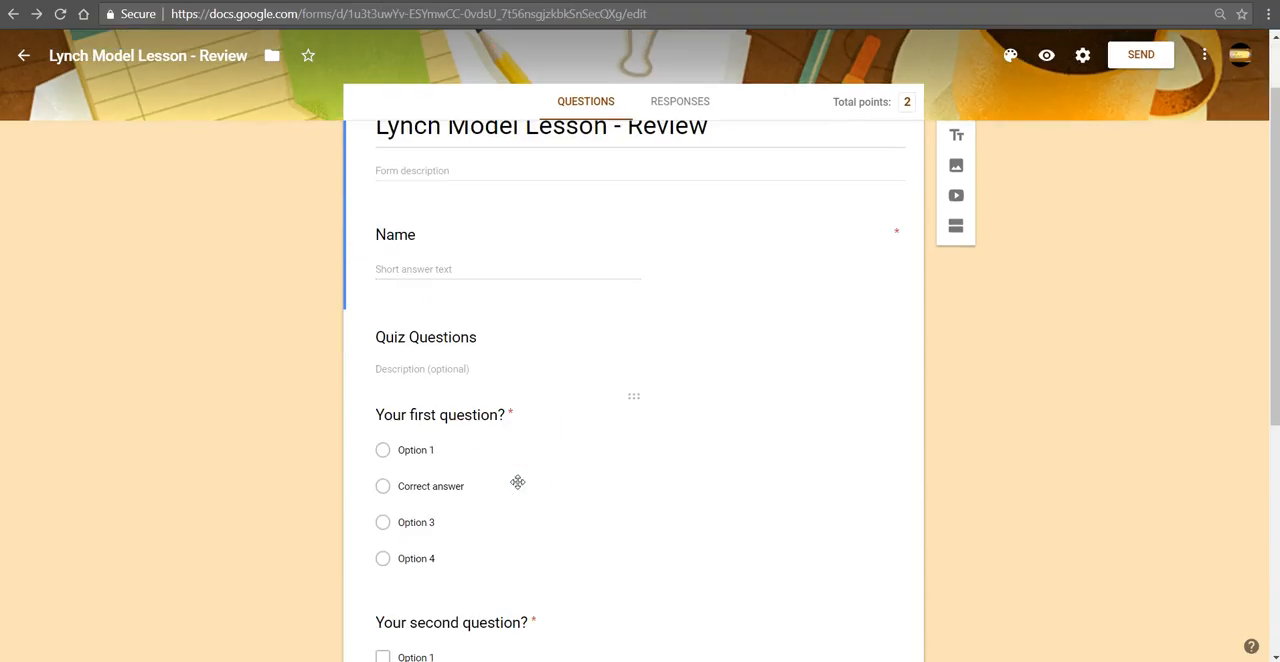
{"action": "scroll", "coordinate": [491, 434], "scroll_direction": "down", "scroll_amount": 1}
{"action": "left_click", "coordinate": [466, 336]}
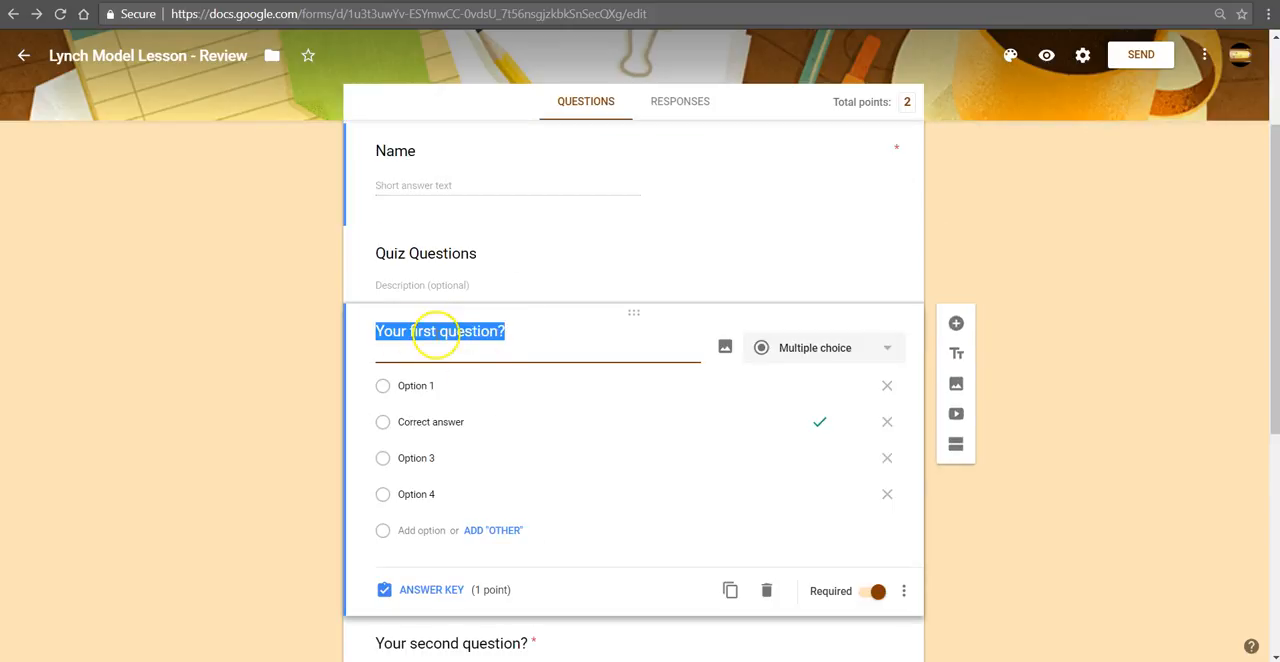
{"action": "left_click", "coordinate": [523, 339]}
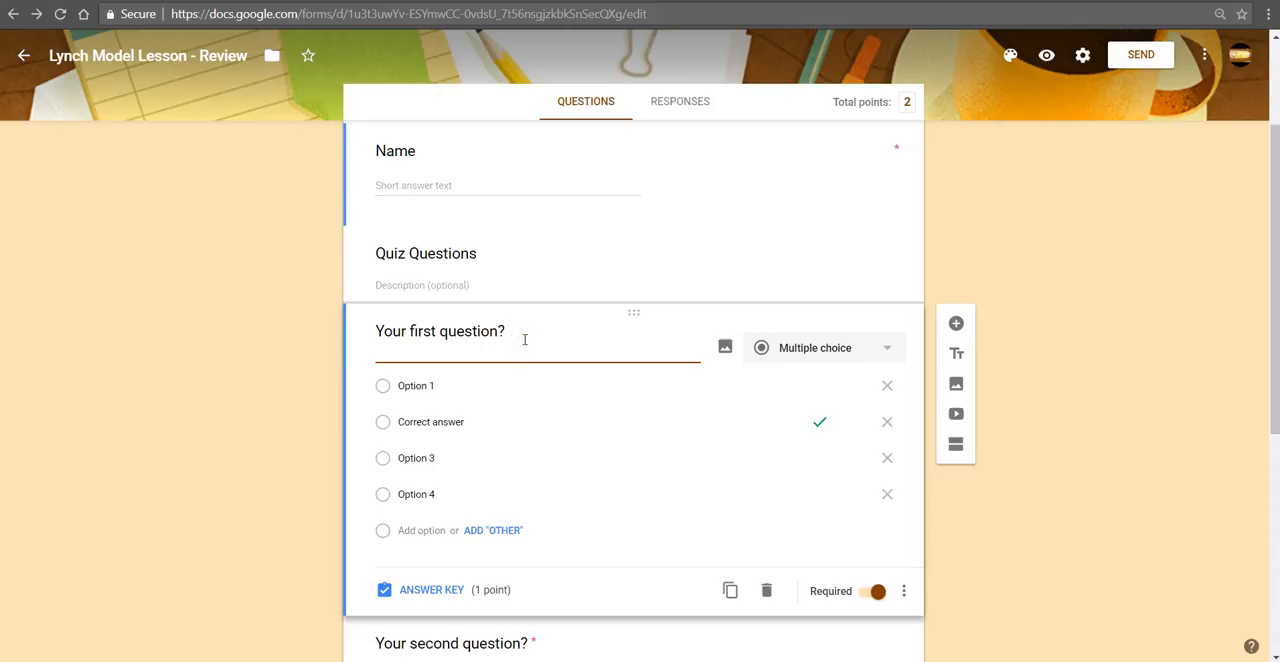
{"action": "key", "text": "BackSpace"}
{"action": "key", "text": "BackSpace"}
{"action": "key", "text": "BackSpace"}
{"action": "key", "text": "BackSpace"}
{"action": "key", "text": "BackSpace"}
{"action": "key", "text": "BackSpace"}
{"action": "key", "text": "BackSpace"}
{"action": "key", "text": "BackSpace"}
{"action": "key", "text": "BackSpace"}
{"action": "key", "text": "BackSpace"}
{"action": "key", "text": "BackSpace"}
{"action": "key", "text": "BackSpace"}
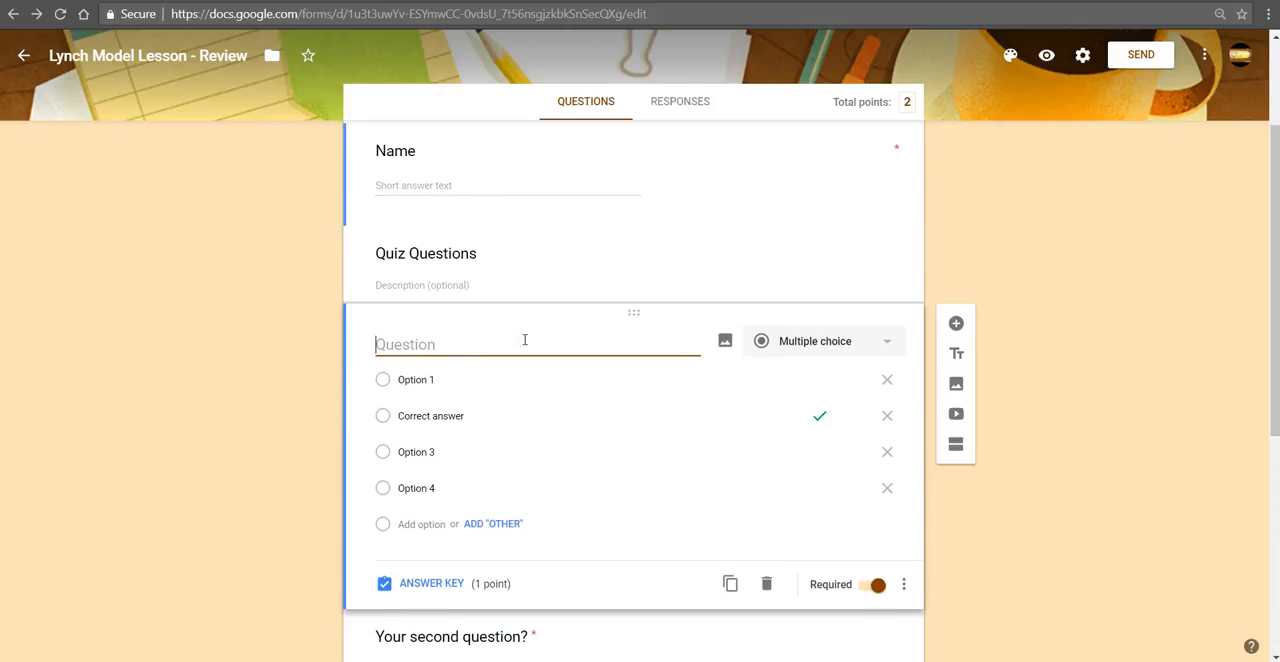
{"action": "key", "text": "ctrl+v"}
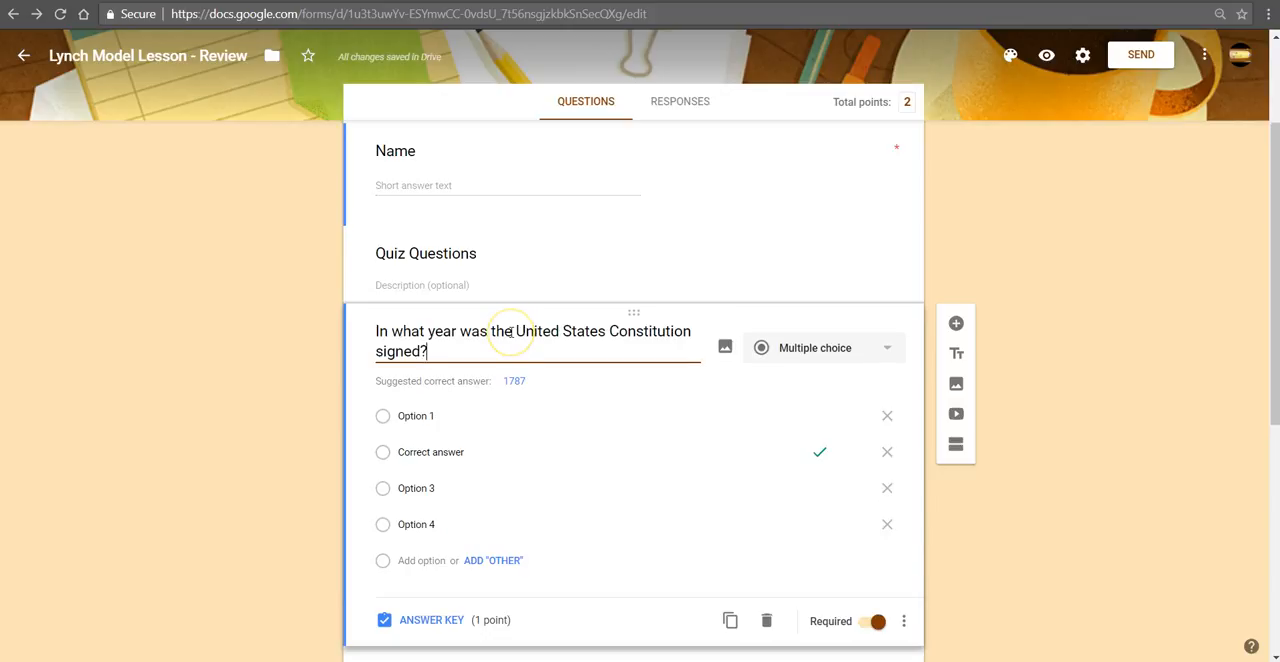
Step: Remove the placeholder answers Option 1, Correct answer and Option 3 from the Constitution question
{"action": "left_click", "coordinate": [539, 381]}
{"action": "left_click", "coordinate": [516, 385]}
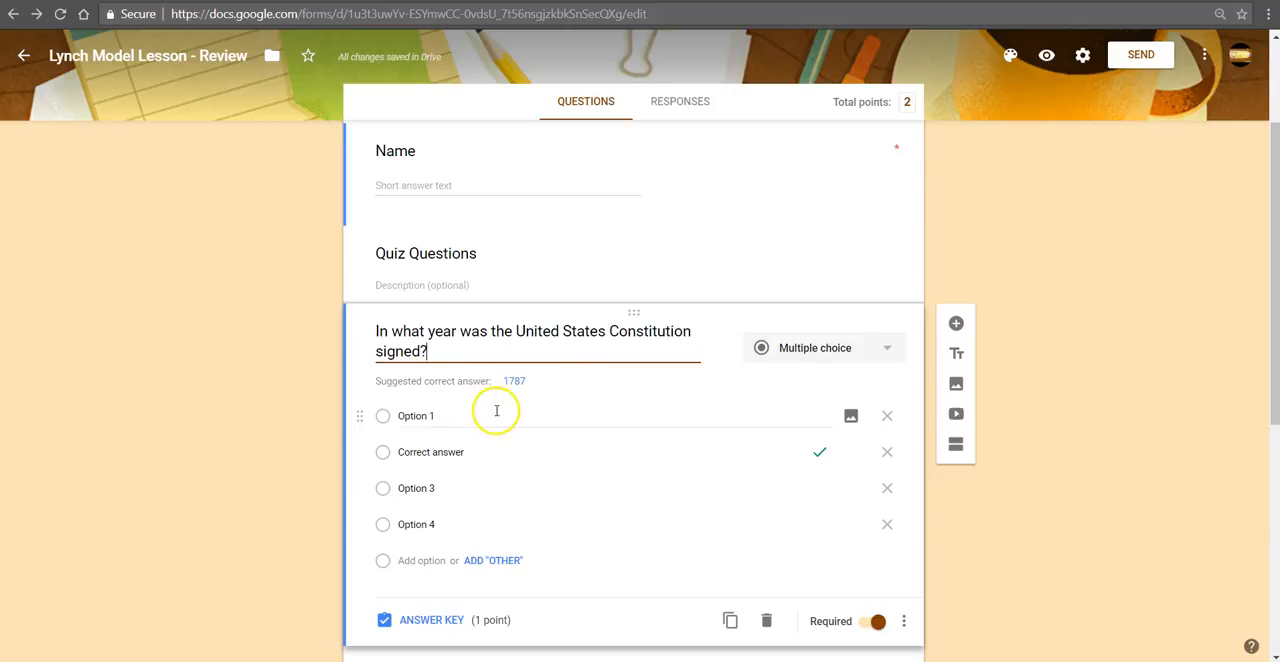
{"action": "left_click", "coordinate": [888, 415]}
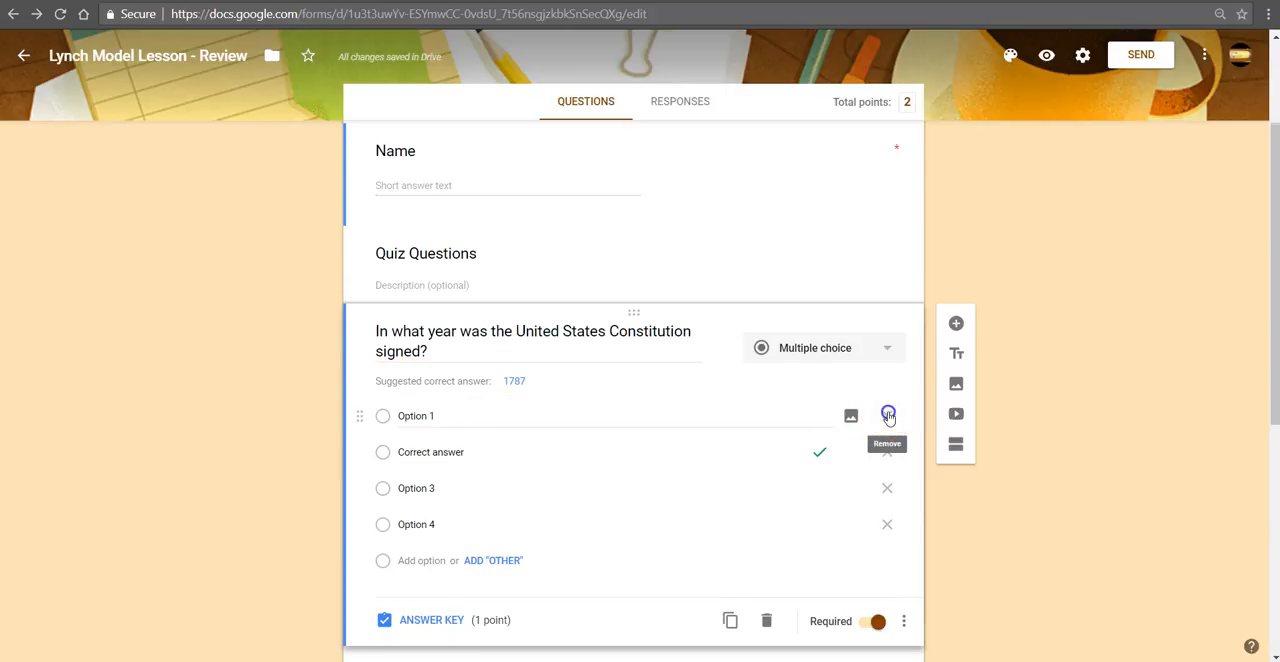
{"action": "left_click", "coordinate": [888, 415]}
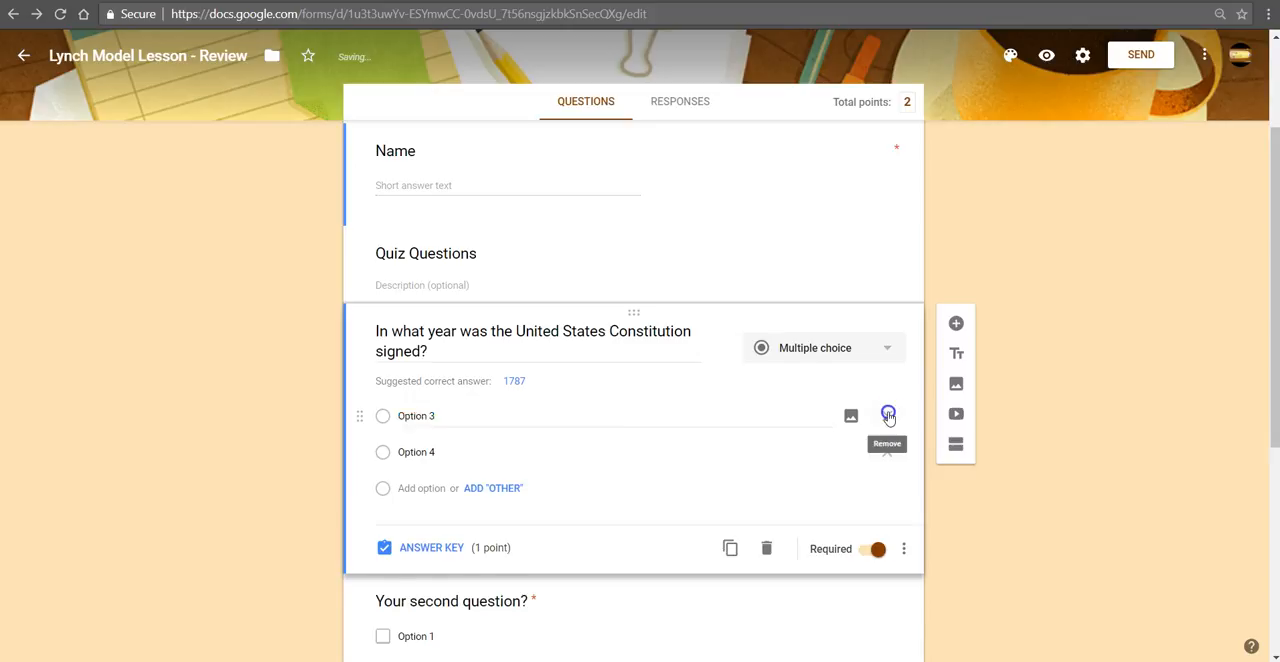
{"action": "left_click", "coordinate": [888, 415]}
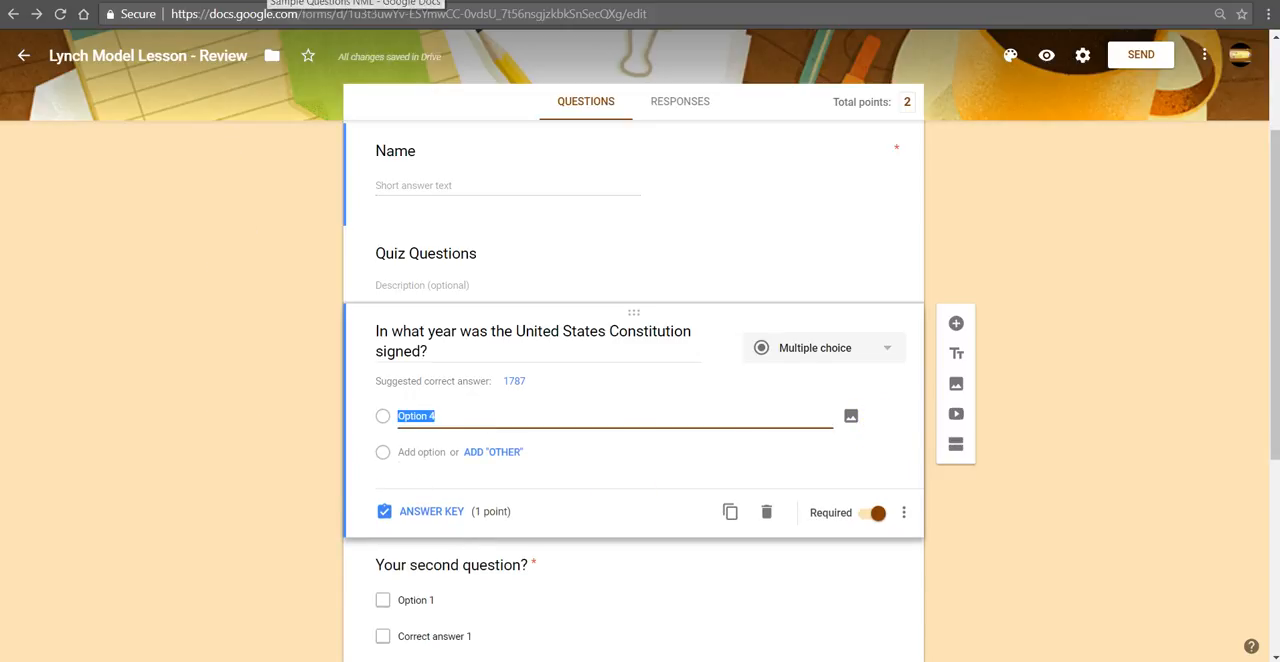
Step: Copy the answers 1776, 1775, 1812 and 1976 from the sample document into the Constitution question's options, replacing Option 4
{"action": "left_click", "coordinate": [264, 1]}
{"action": "left_click", "coordinate": [394, 517]}
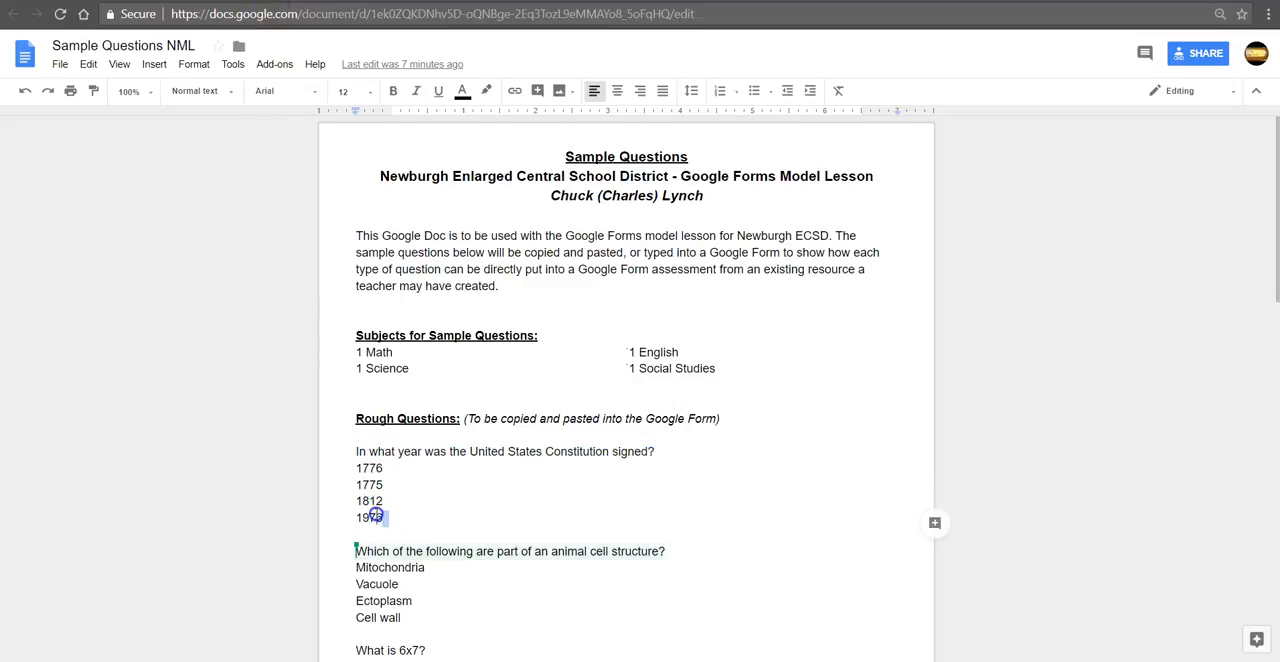
{"action": "left_click_drag", "start_coordinate": [385, 518], "coordinate": [357, 477]}
{"action": "key", "text": "ctrl+c"}
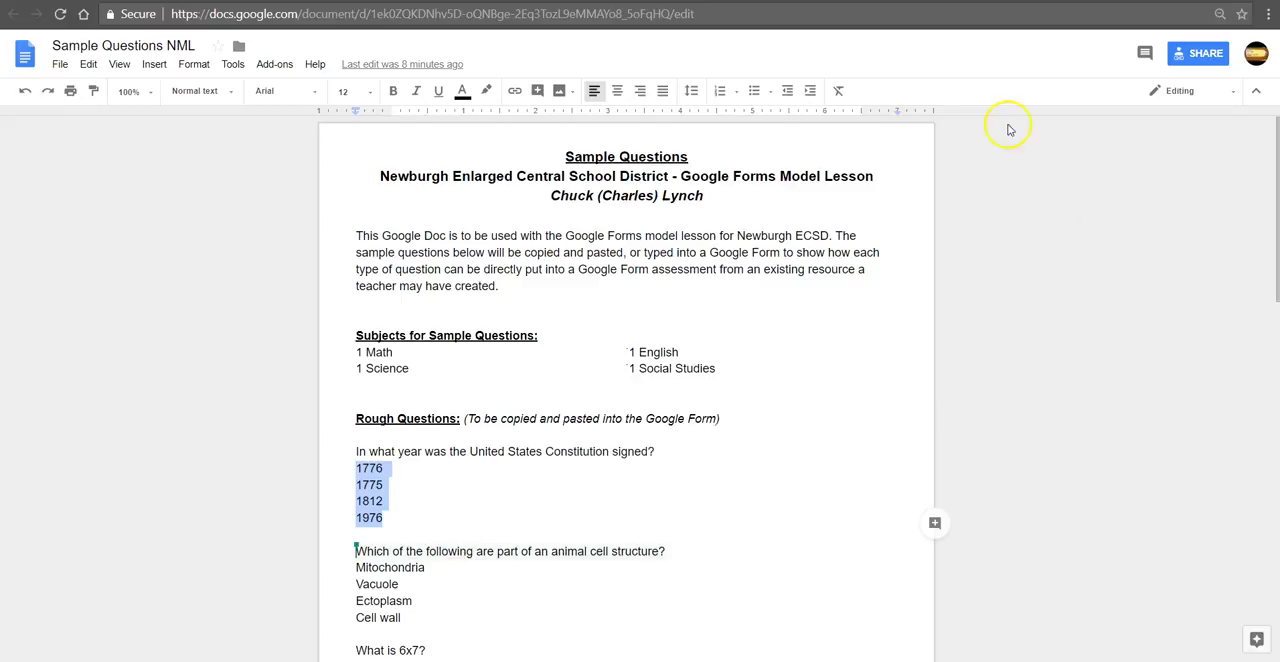
{"action": "key", "text": "ctrl+Tab"}
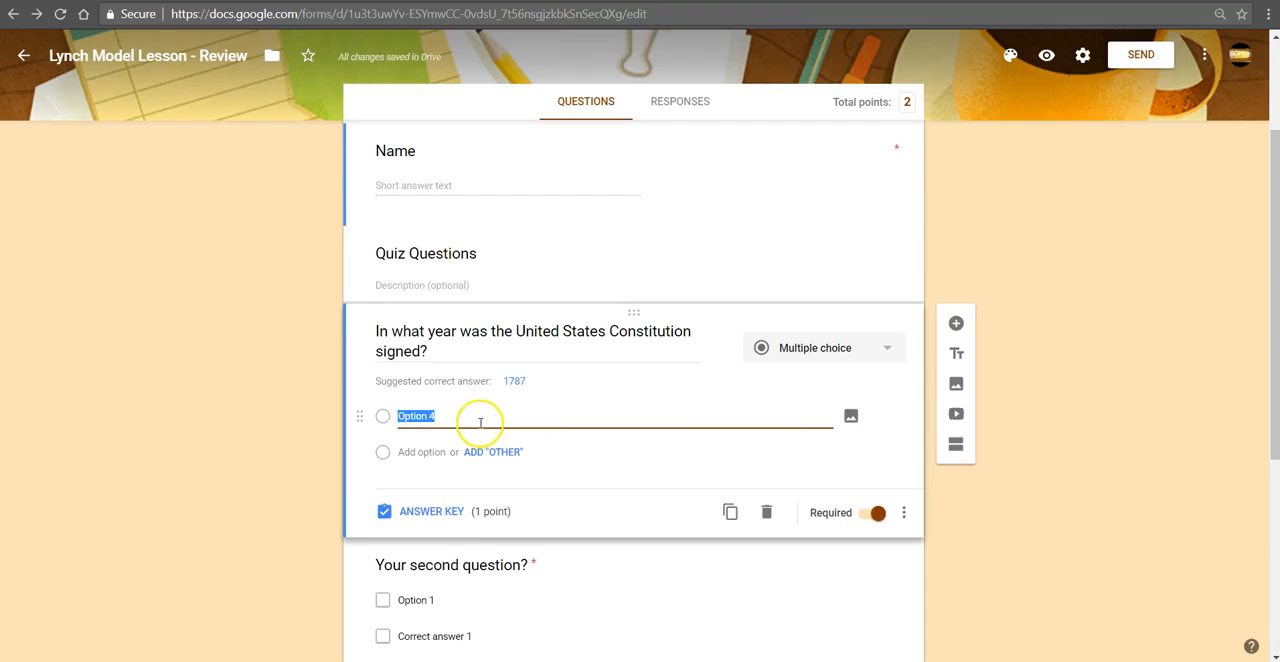
{"action": "key", "text": "ctrl+v"}
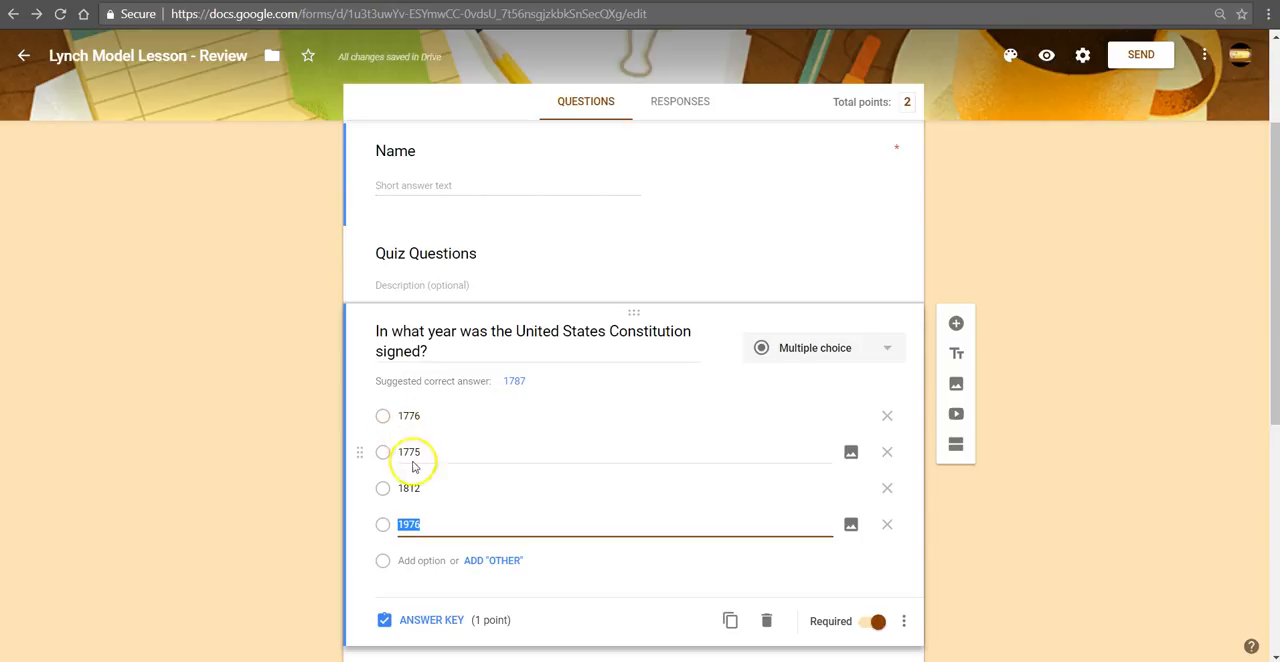
Step: Mark 1776 as the correct answer in the Constitution question's answer key and return to editing the question
{"action": "left_click", "coordinate": [425, 415]}
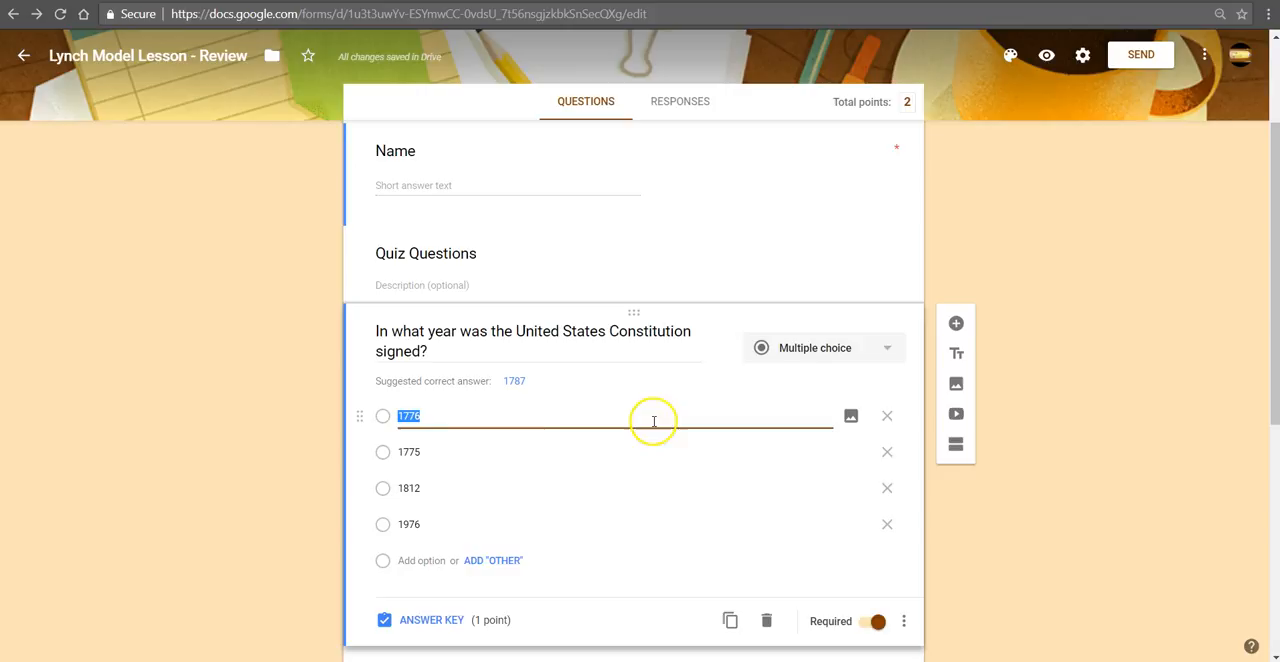
{"action": "left_click", "coordinate": [444, 414]}
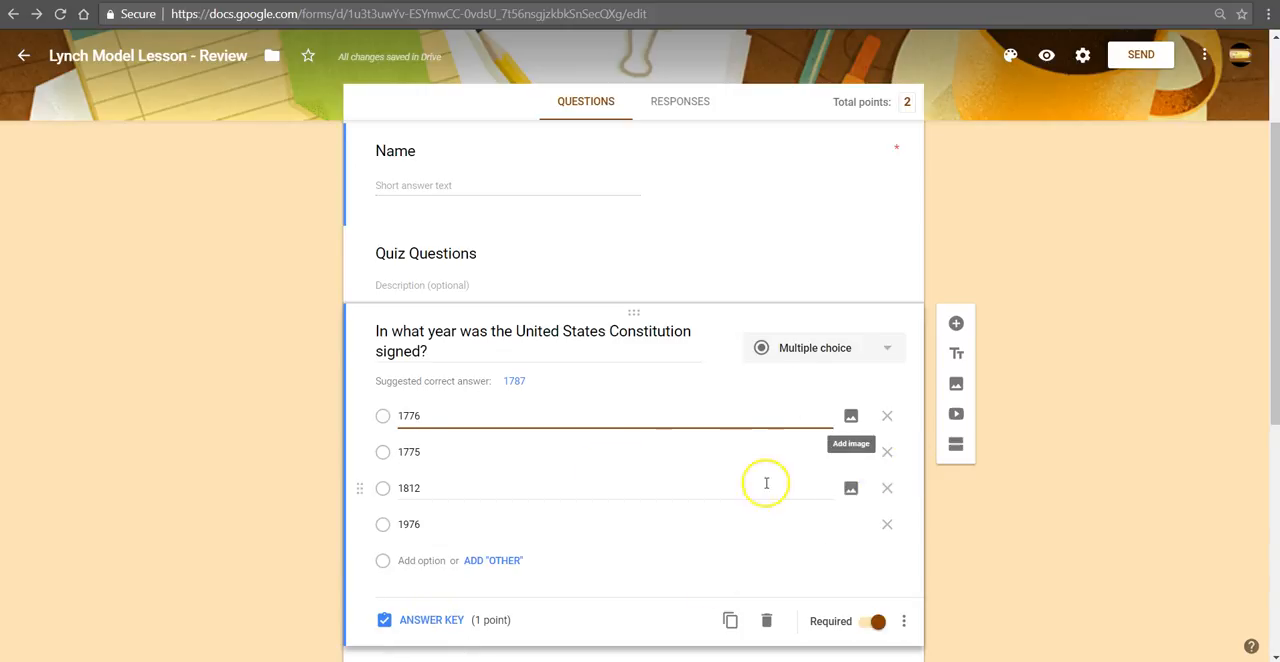
{"action": "left_click", "coordinate": [438, 620]}
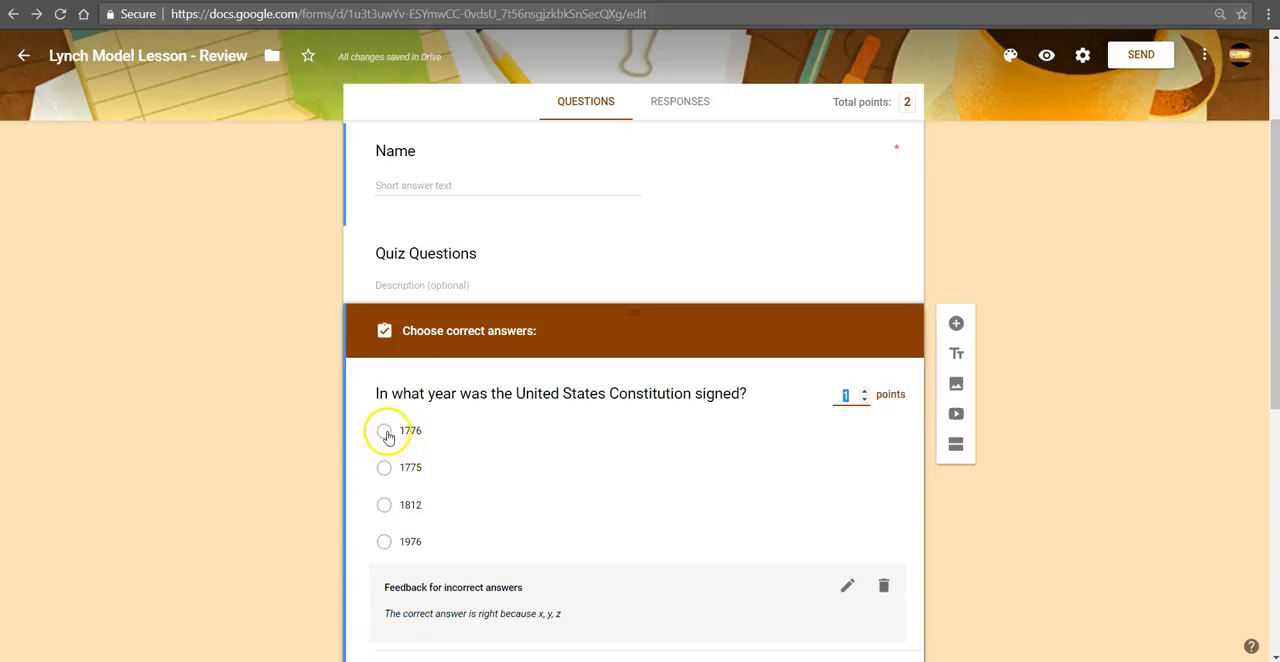
{"action": "left_click", "coordinate": [384, 432]}
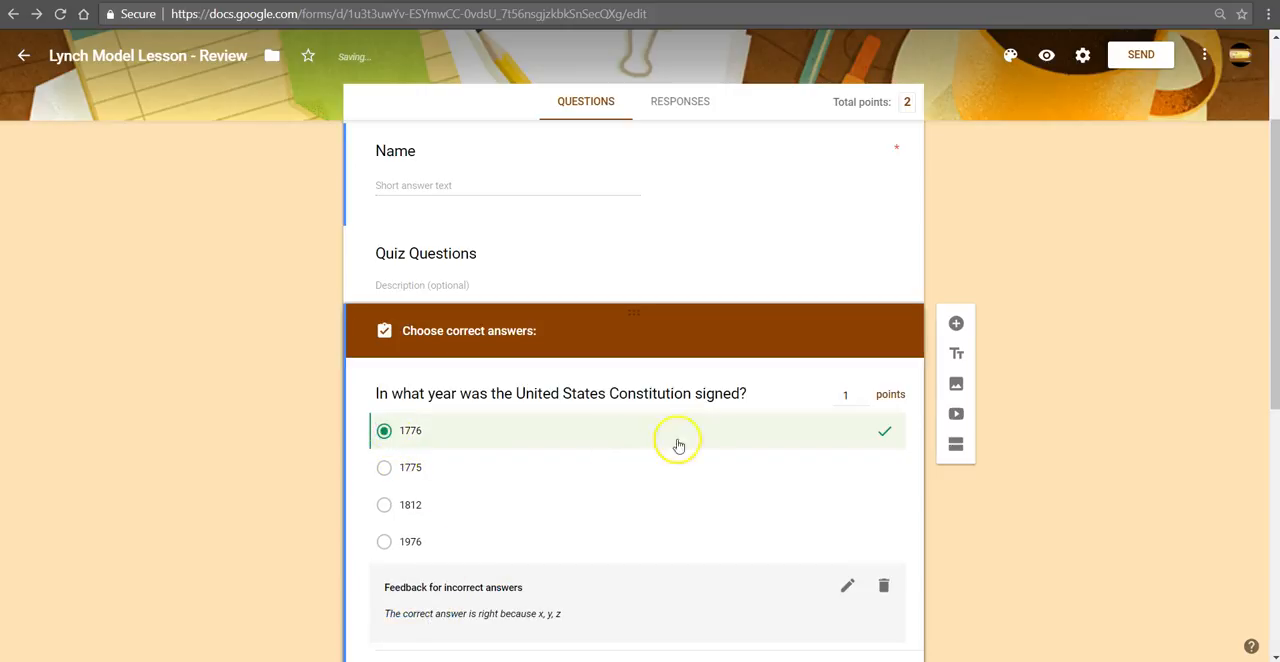
{"action": "scroll", "coordinate": [660, 505], "scroll_direction": "down", "scroll_amount": 1}
{"action": "scroll", "coordinate": [641, 512], "scroll_direction": "down", "scroll_amount": 1}
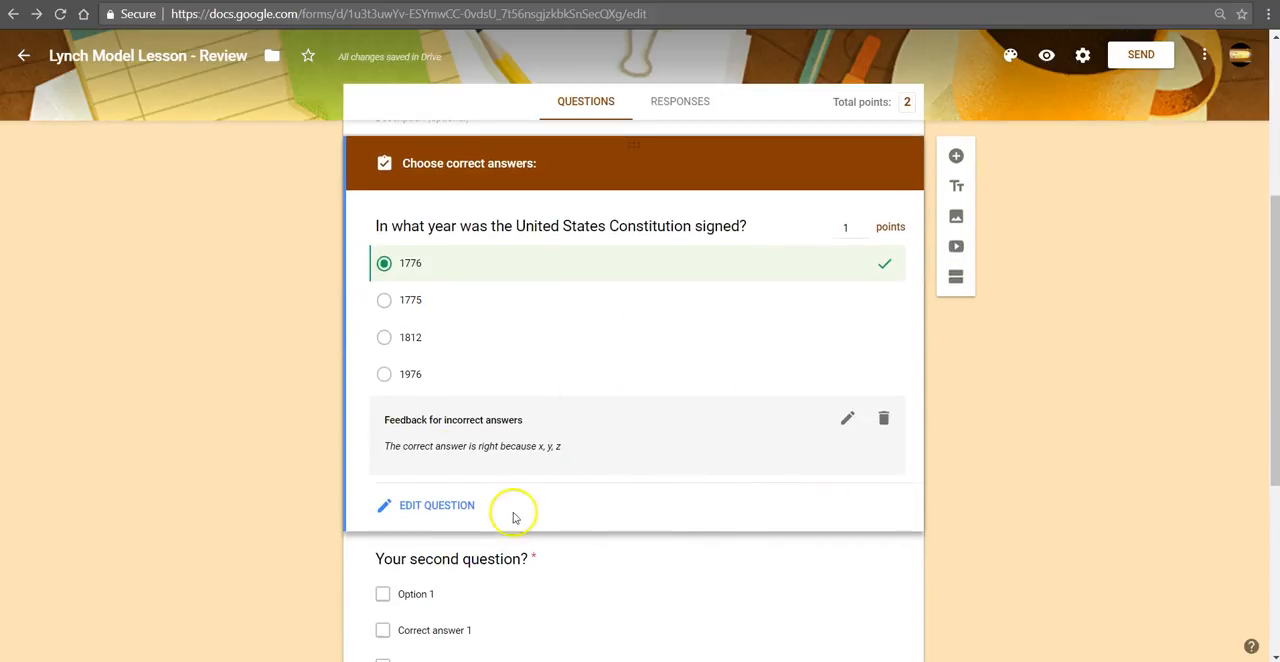
{"action": "left_click", "coordinate": [449, 510]}
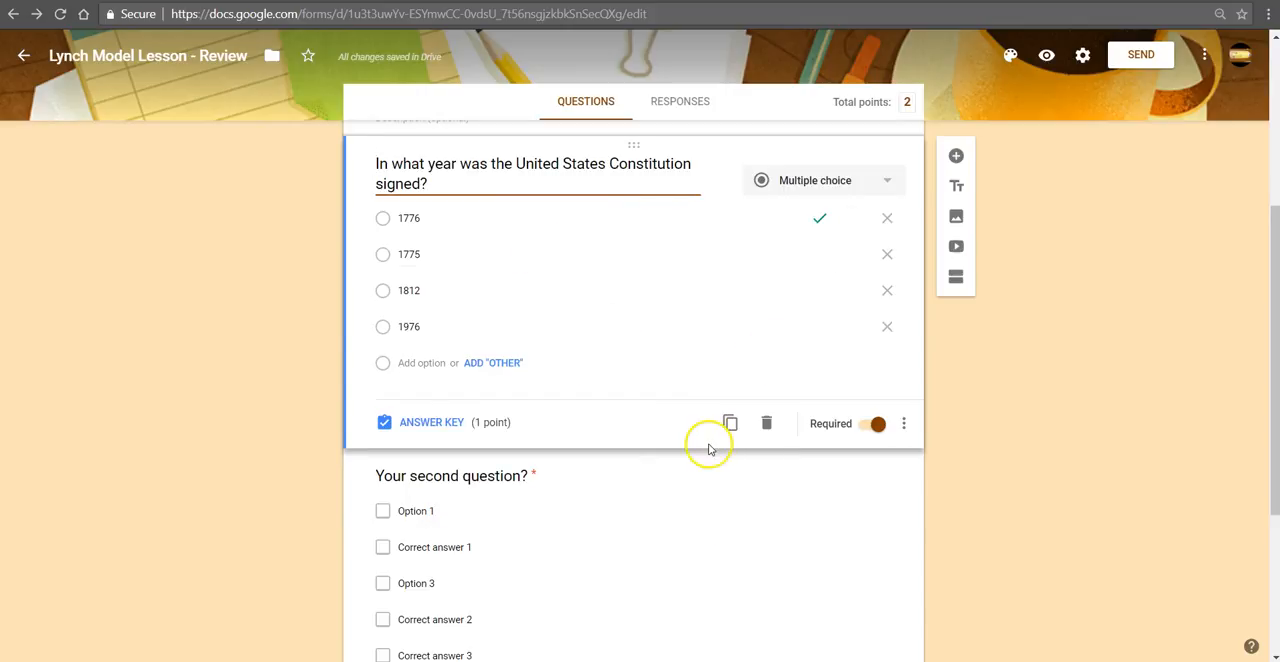
Step: Replace the second question's placeholder text with "Which of the following are part of an animal cell structure?" copied from the sample document
{"action": "scroll", "coordinate": [643, 443], "scroll_direction": "down", "scroll_amount": 2}
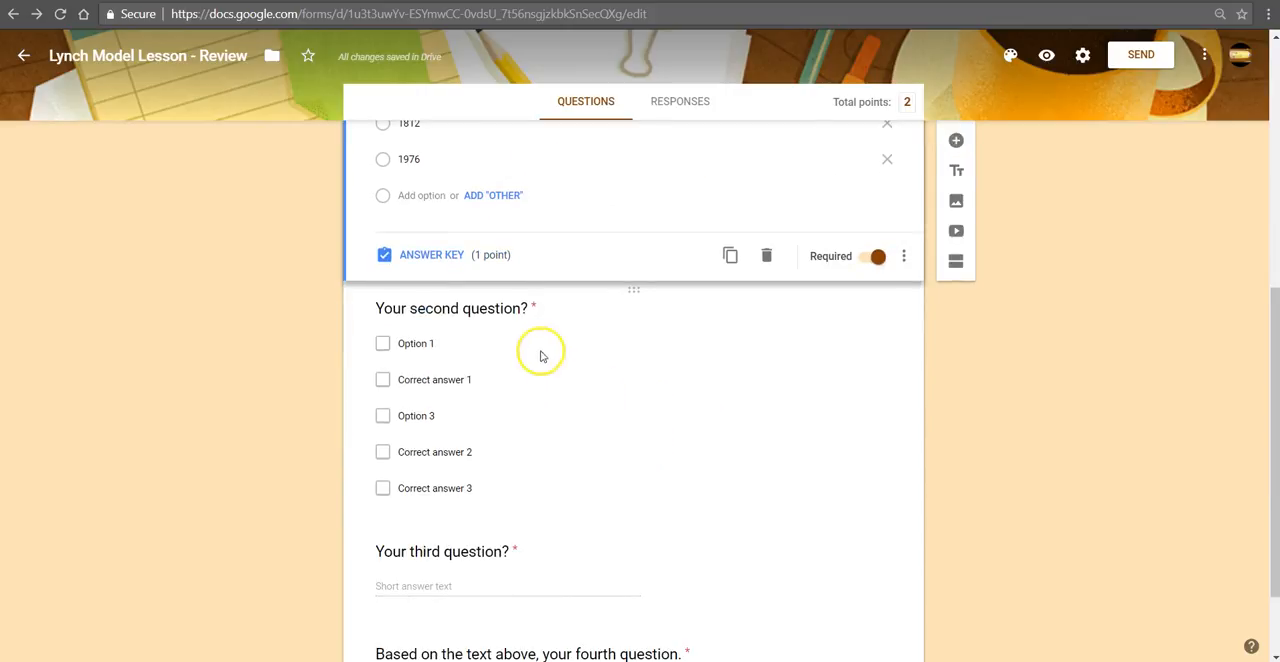
{"action": "left_click", "coordinate": [500, 306]}
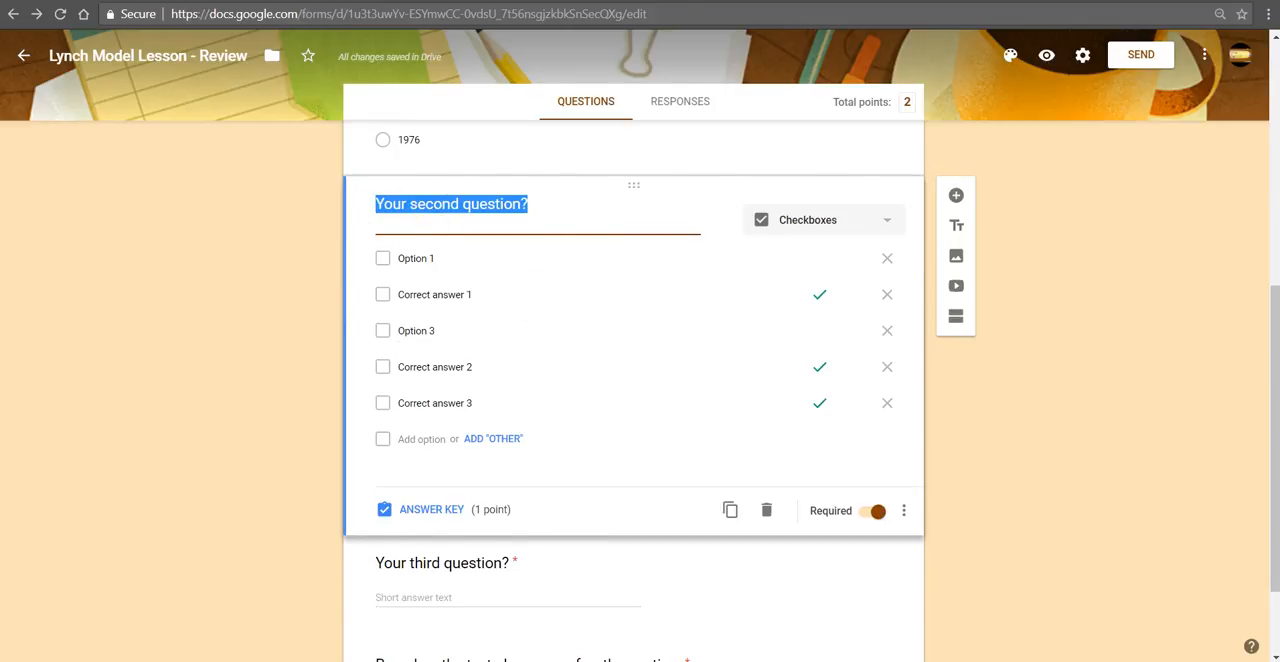
{"action": "left_click", "coordinate": [275, 2]}
{"action": "scroll", "coordinate": [455, 555], "scroll_direction": "down", "scroll_amount": 2}
{"action": "left_click_drag", "start_coordinate": [665, 384], "coordinate": [349, 387]}
{"action": "key", "text": "ctrl+c"}
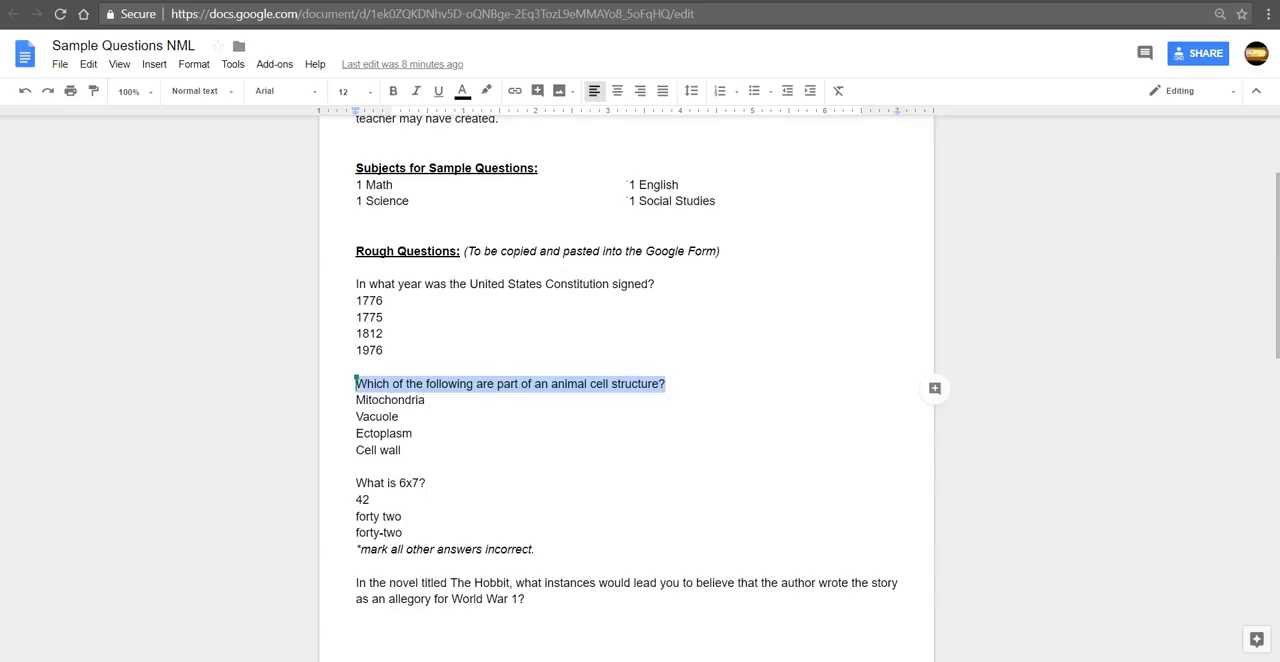
{"action": "left_click", "coordinate": [451, 0]}
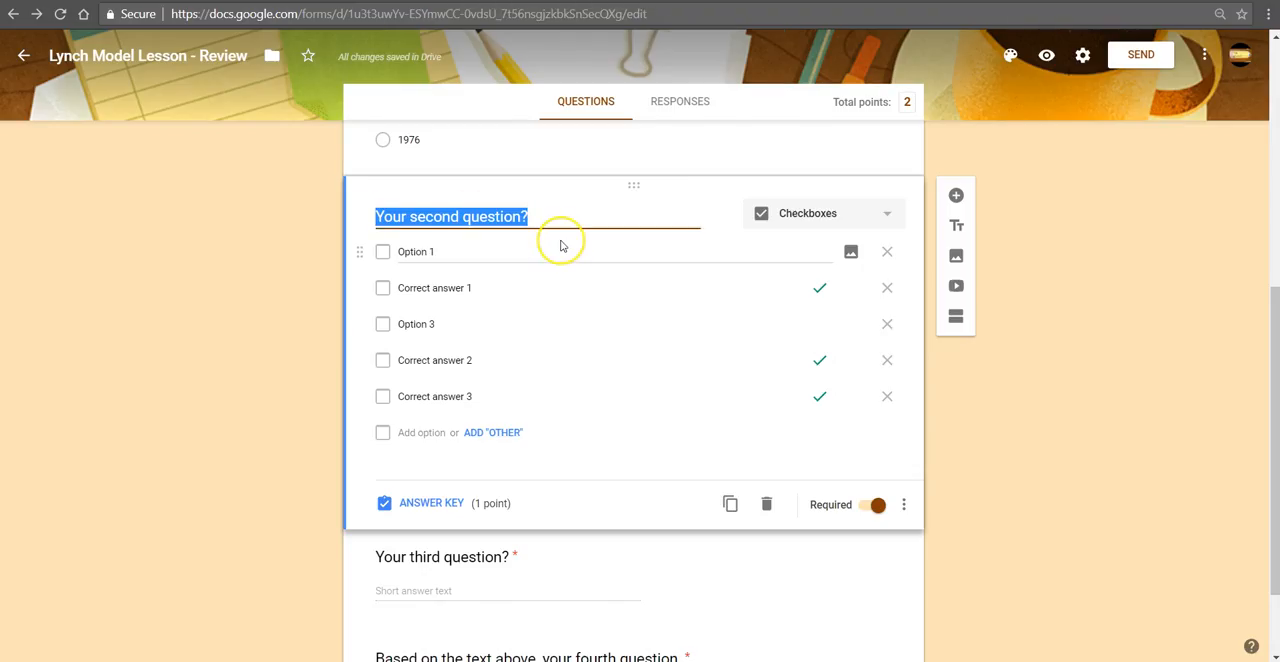
{"action": "key", "text": "ctrl+v"}
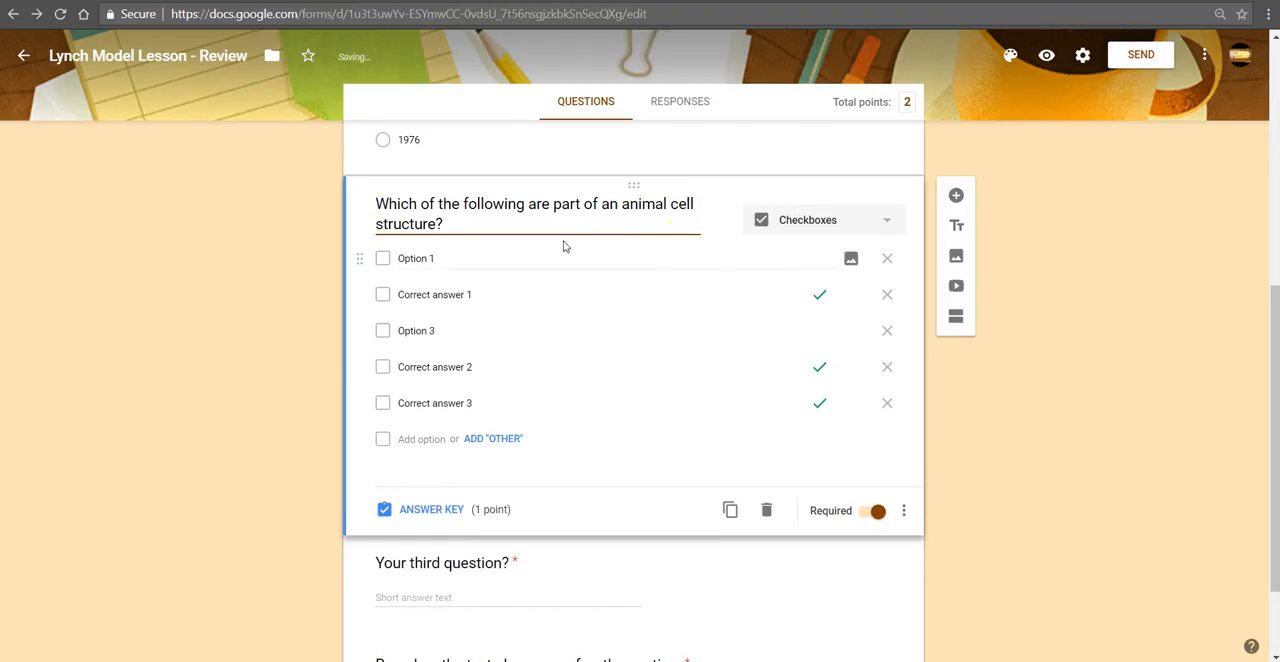
Step: Remove the placeholder answers Correct answer 1, Option 3, Correct answer 2 and Correct answer 3 from the animal cell question
{"action": "left_click", "coordinate": [886, 293]}
{"action": "left_click", "coordinate": [886, 292]}
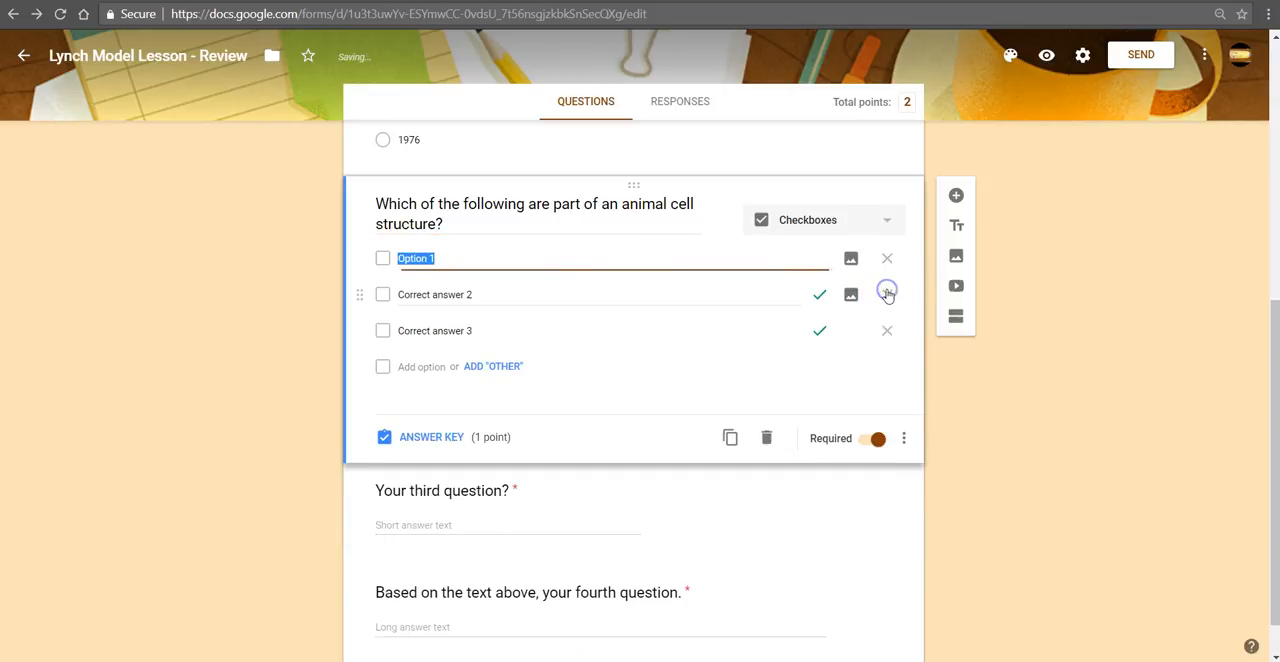
{"action": "left_click", "coordinate": [886, 292]}
{"action": "left_click", "coordinate": [886, 292]}
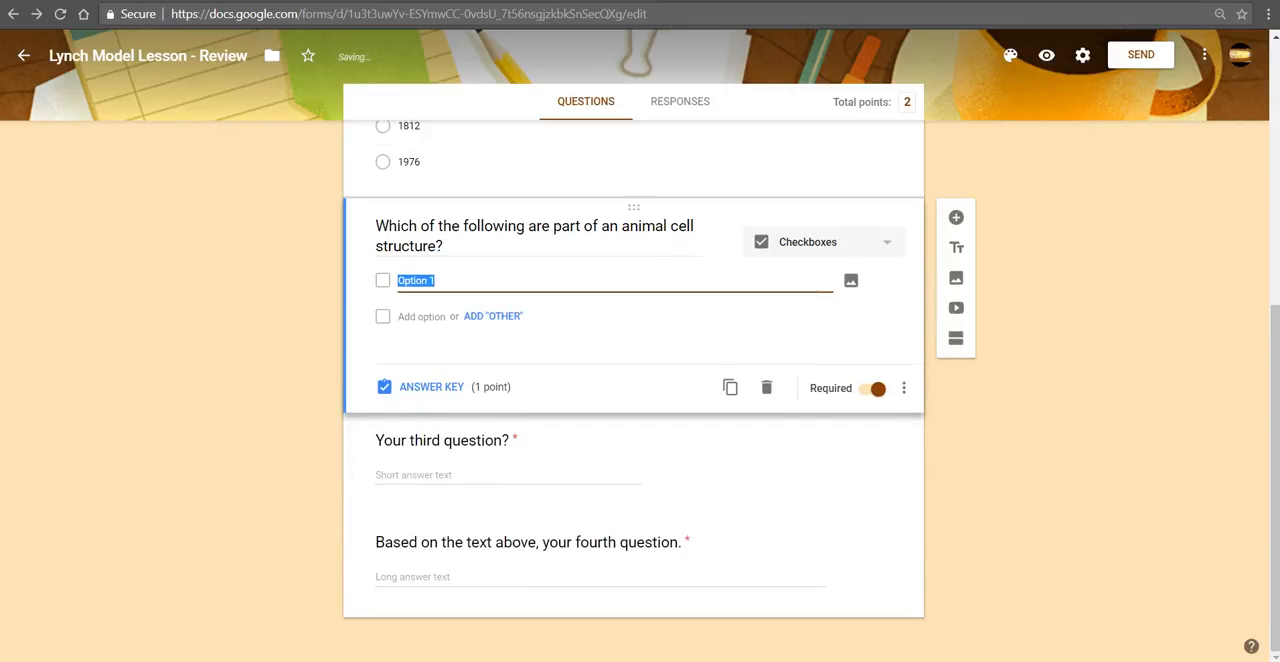
Step: Copy Mitochondria, Vacuole, Ectoplasm and Cell wall from the sample document into the animal cell question's options, replacing Option 1
{"action": "key", "text": "ctrl+shift+Tab"}
{"action": "left_click_drag", "start_coordinate": [403, 452], "coordinate": [345, 407]}
{"action": "key", "text": "ctrl+c"}
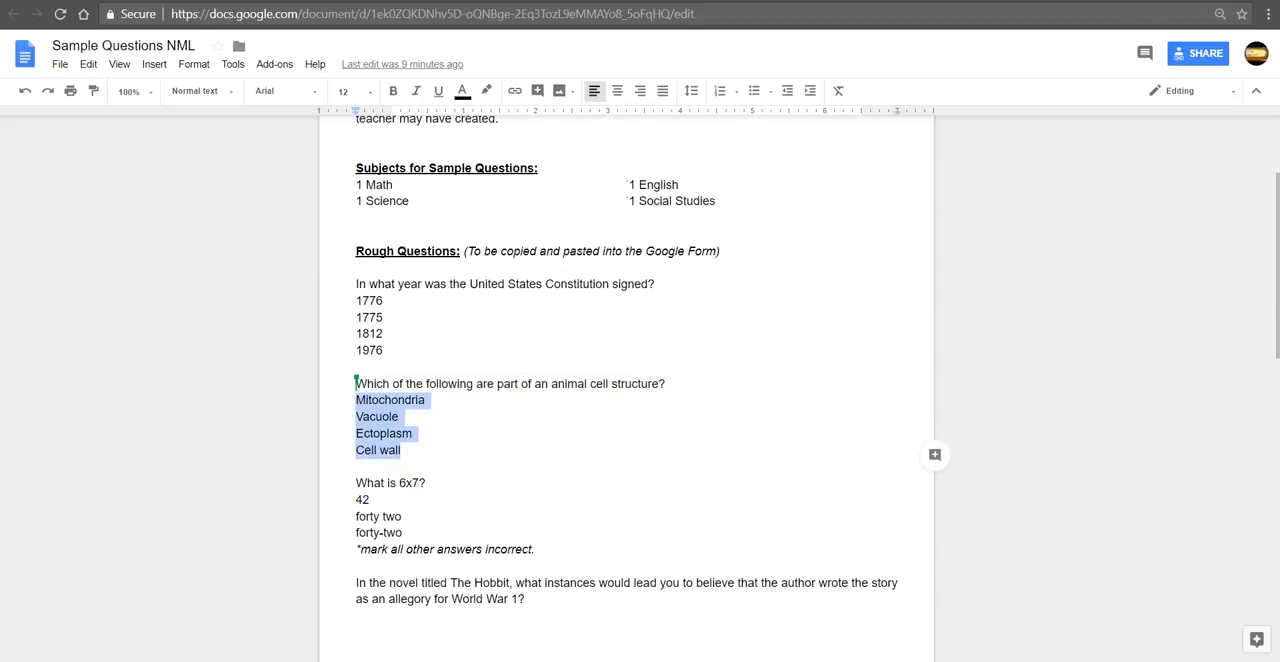
{"action": "left_click", "coordinate": [508, 1]}
{"action": "left_click", "coordinate": [447, 276]}
{"action": "triple_click", "coordinate": [448, 276]}
{"action": "key", "text": "BackSpace"}
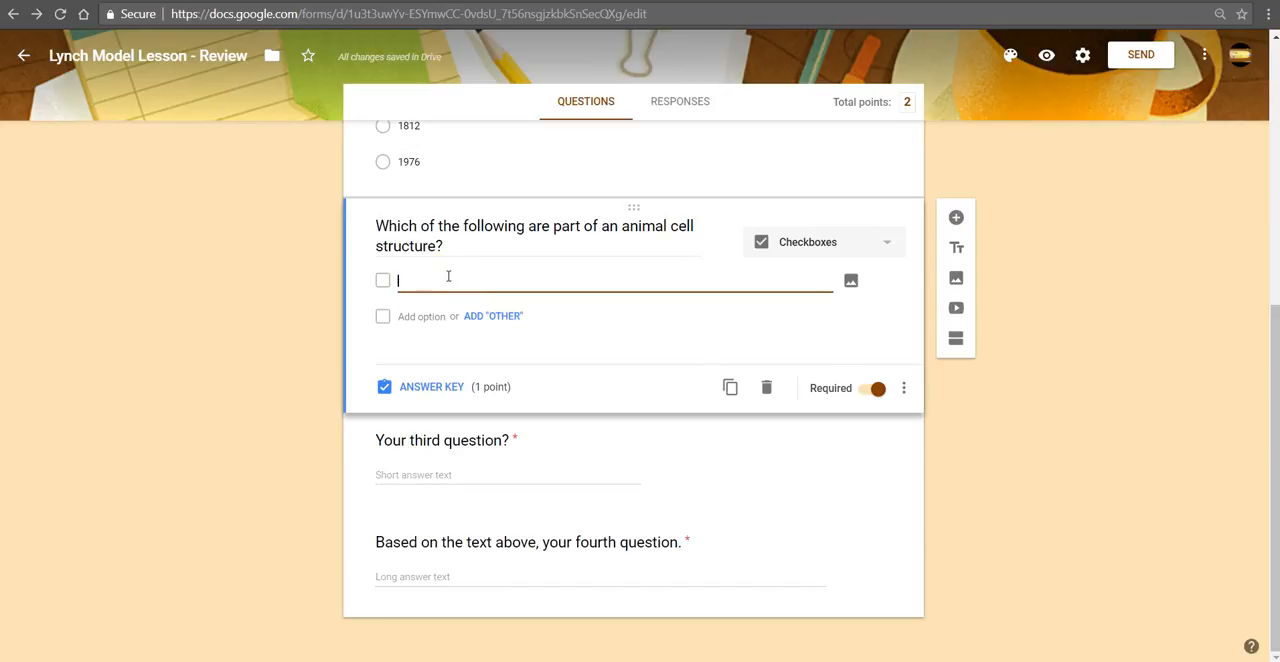
{"action": "key", "text": "ctrl+v"}
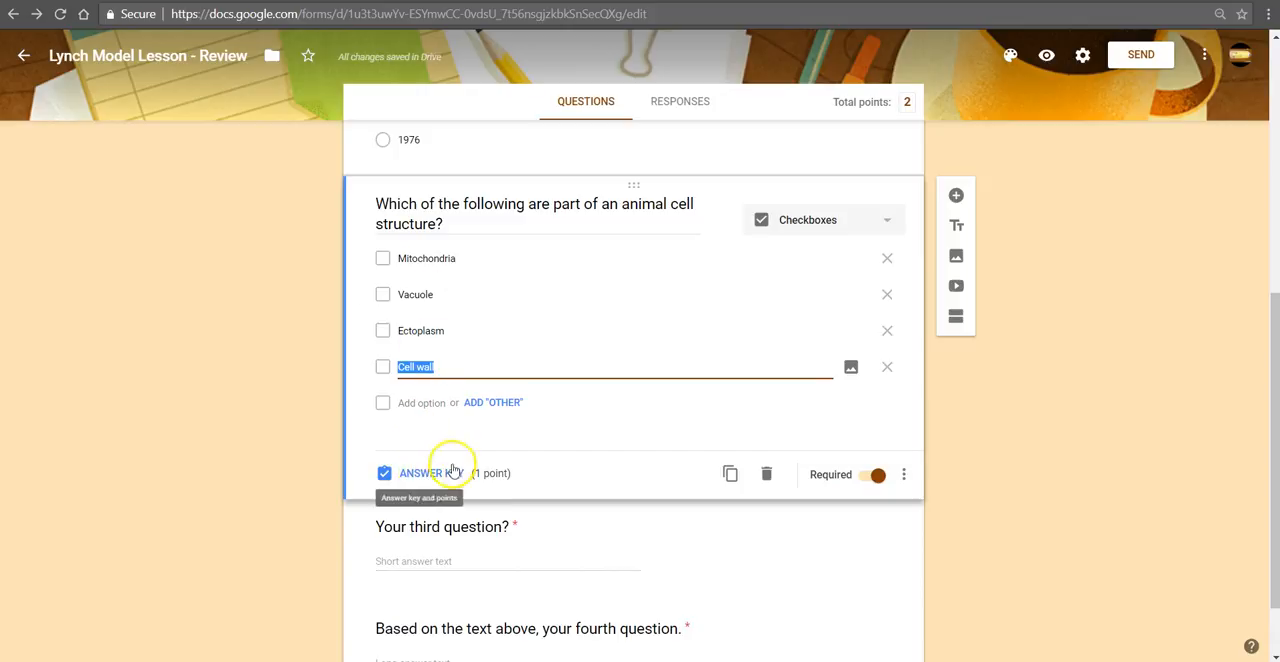
Step: In the animal cell question's answer key, mark Mitochondria and Vacuole correct, set 2 points, and return to editing the question
{"action": "left_click", "coordinate": [425, 474]}
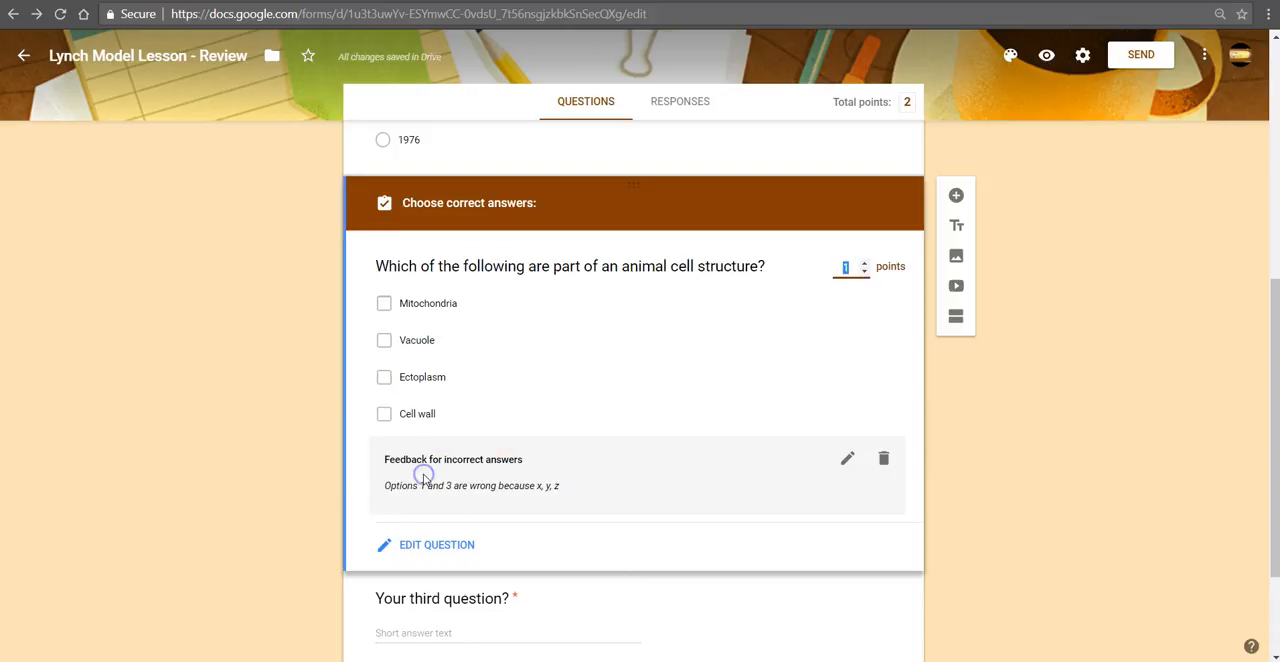
{"action": "left_click", "coordinate": [385, 306]}
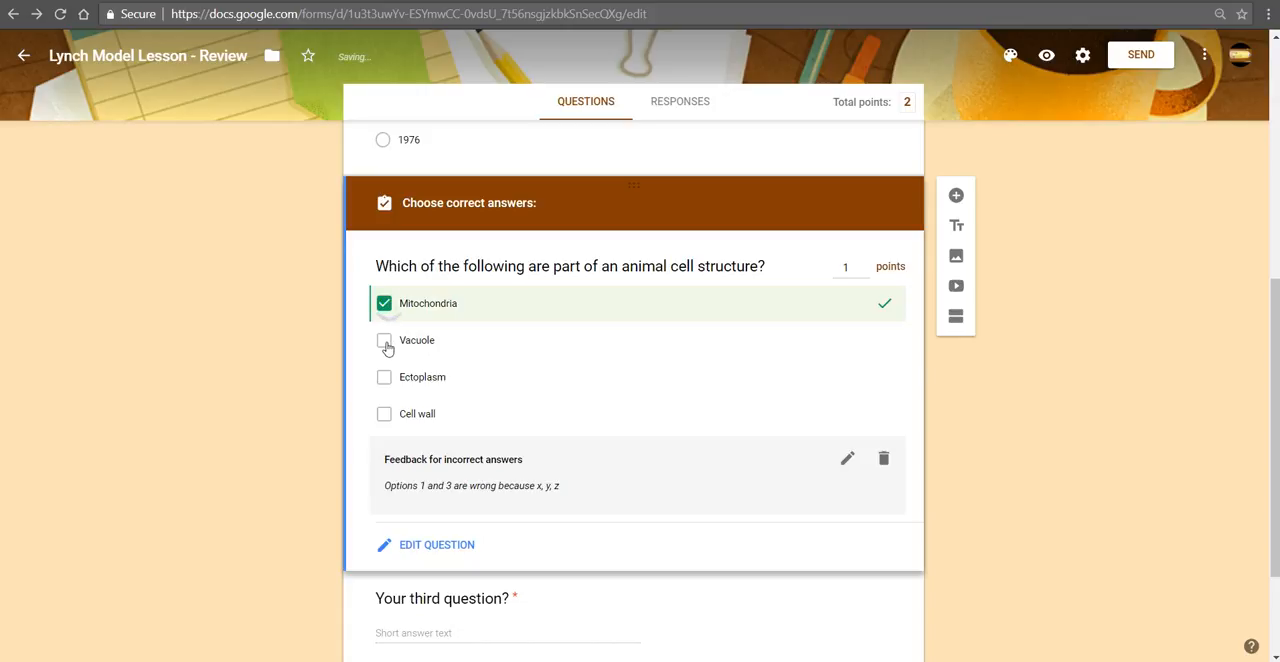
{"action": "left_click", "coordinate": [386, 343]}
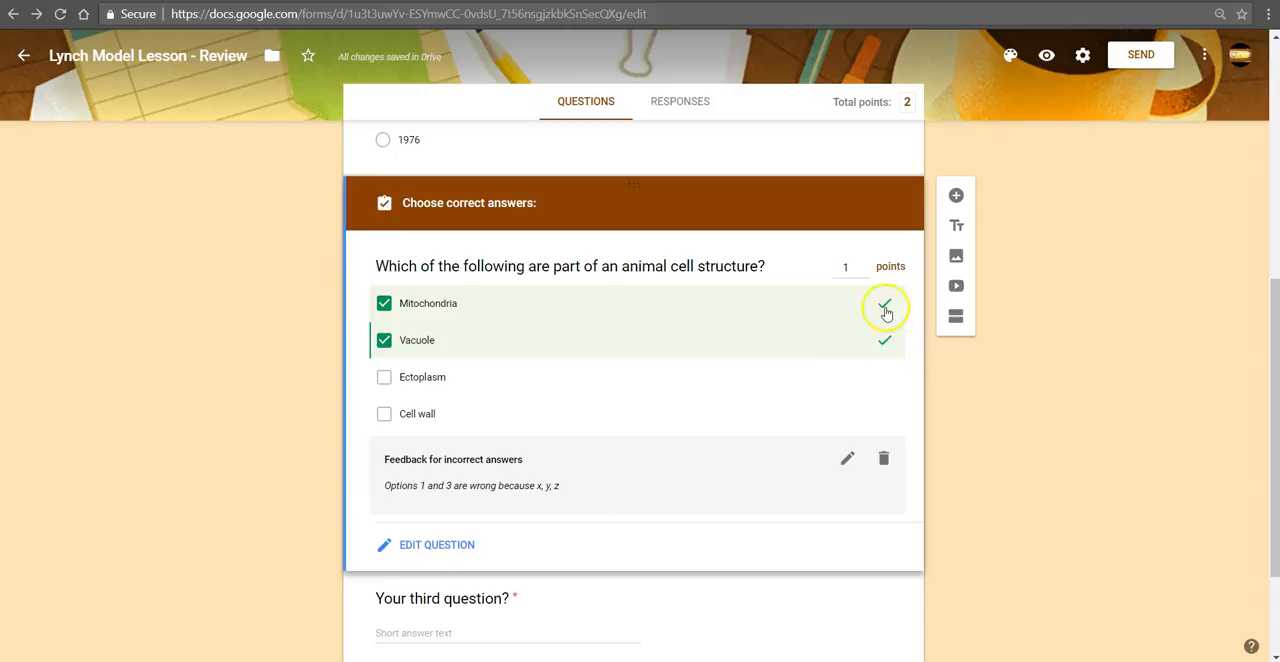
{"action": "left_click", "coordinate": [864, 264]}
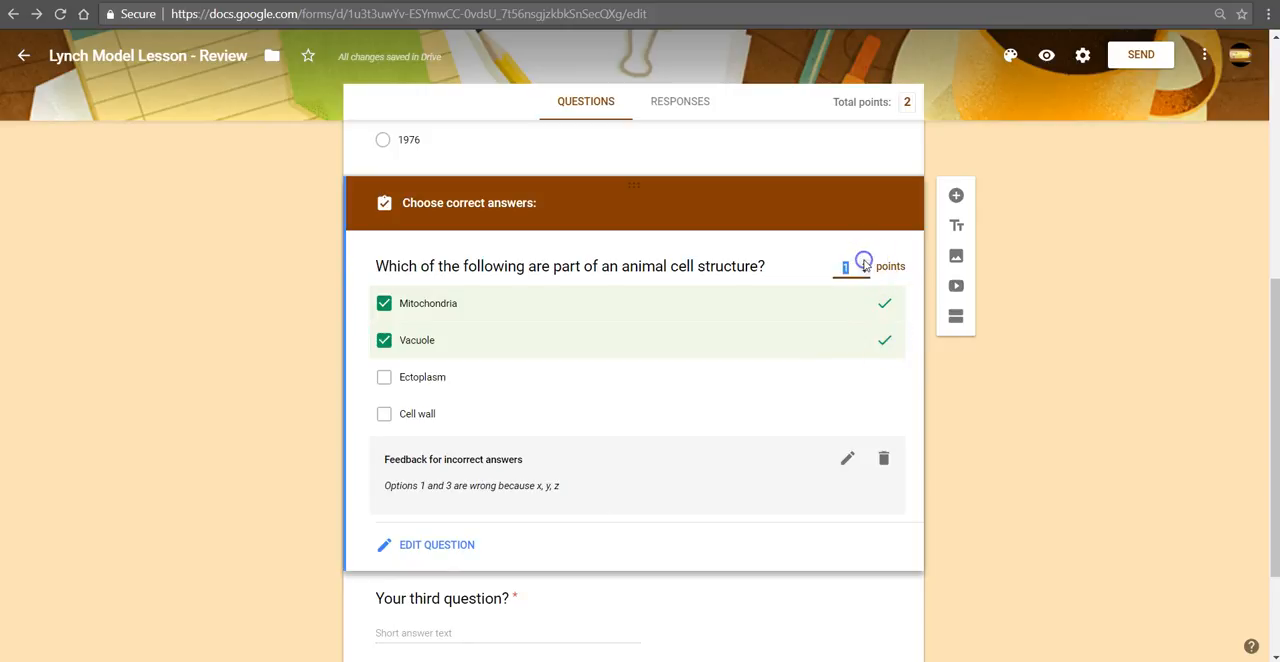
{"action": "left_click", "coordinate": [432, 545]}
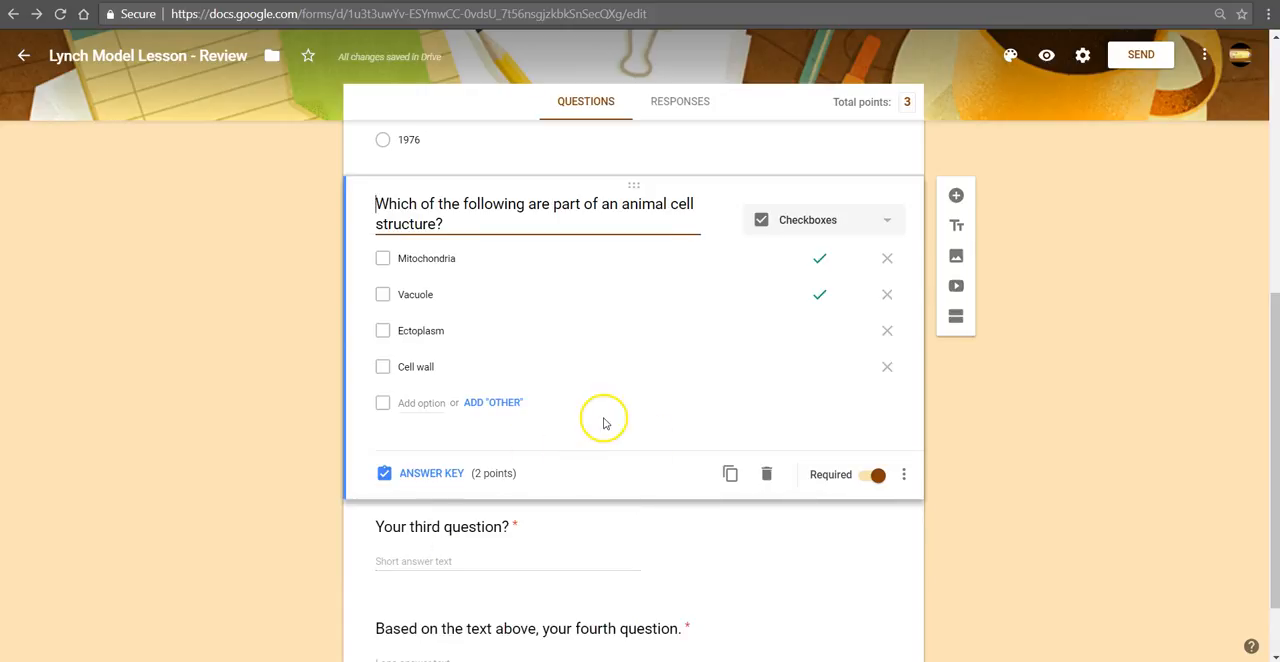
Step: Replace the third question's placeholder text with "What is 6x7?" copied from the sample document
{"action": "scroll", "coordinate": [580, 429], "scroll_direction": "down", "scroll_amount": 1}
{"action": "left_click", "coordinate": [503, 441]}
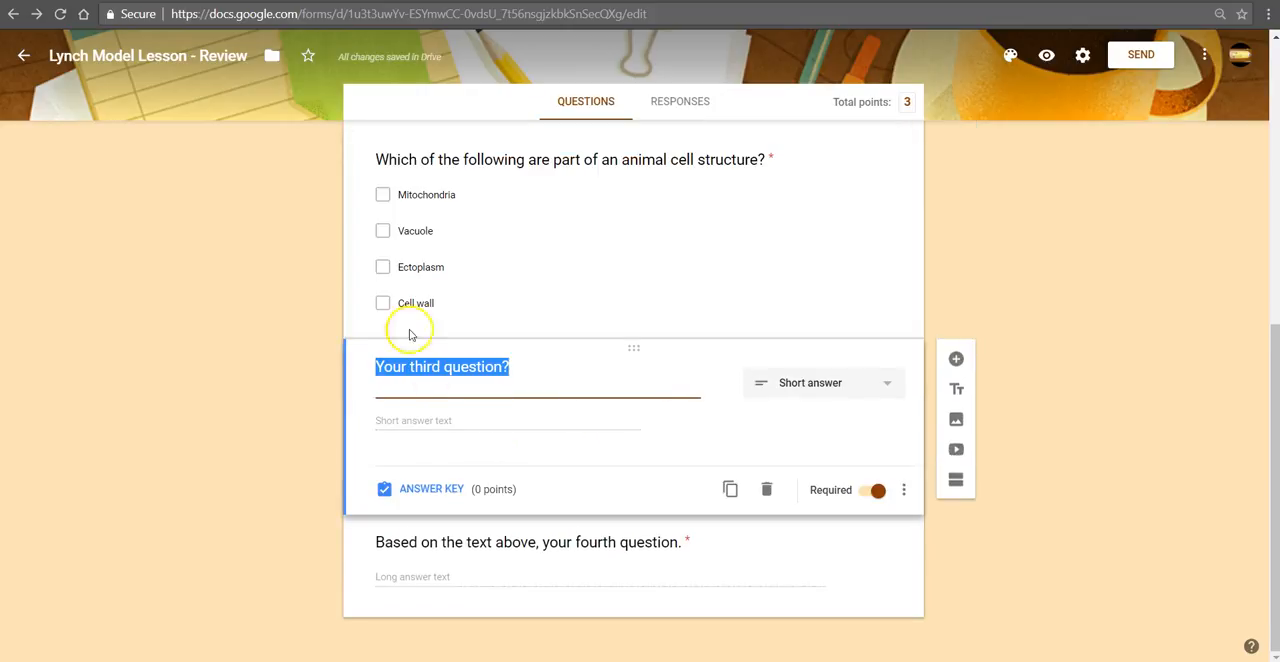
{"action": "key", "text": "alt+Tab"}
{"action": "scroll", "coordinate": [445, 470], "scroll_direction": "down", "scroll_amount": 1}
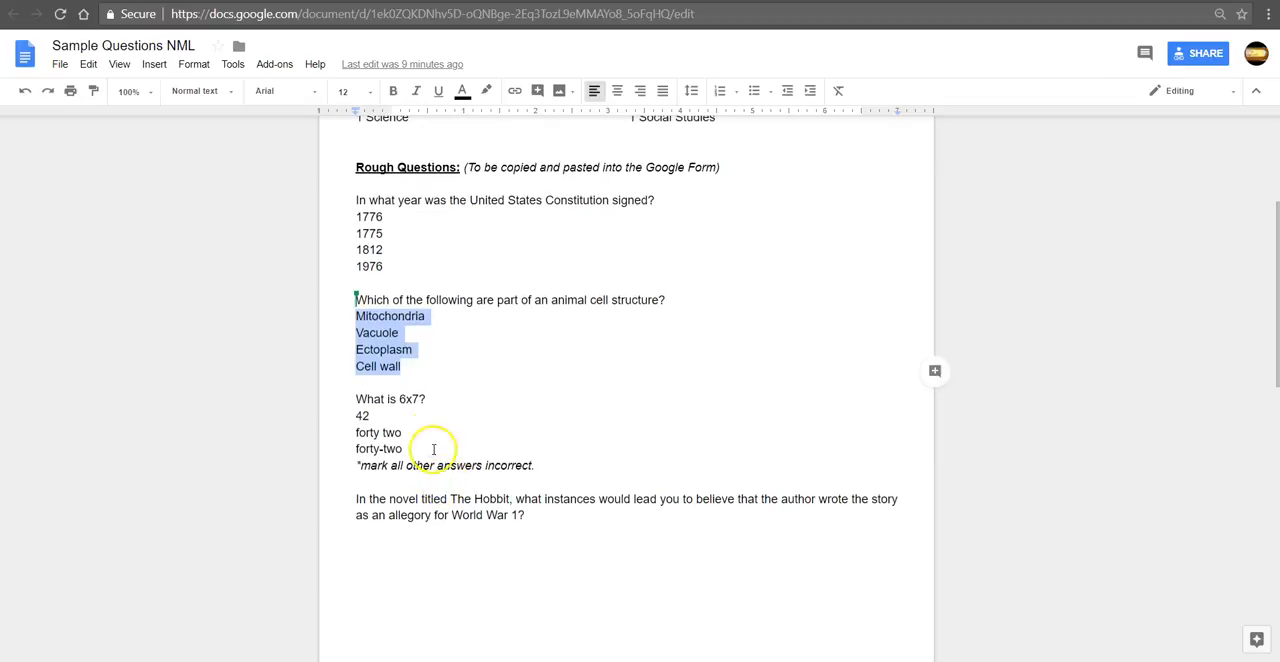
{"action": "left_click_drag", "start_coordinate": [427, 399], "coordinate": [354, 397]}
{"action": "key", "text": "ctrl+c"}
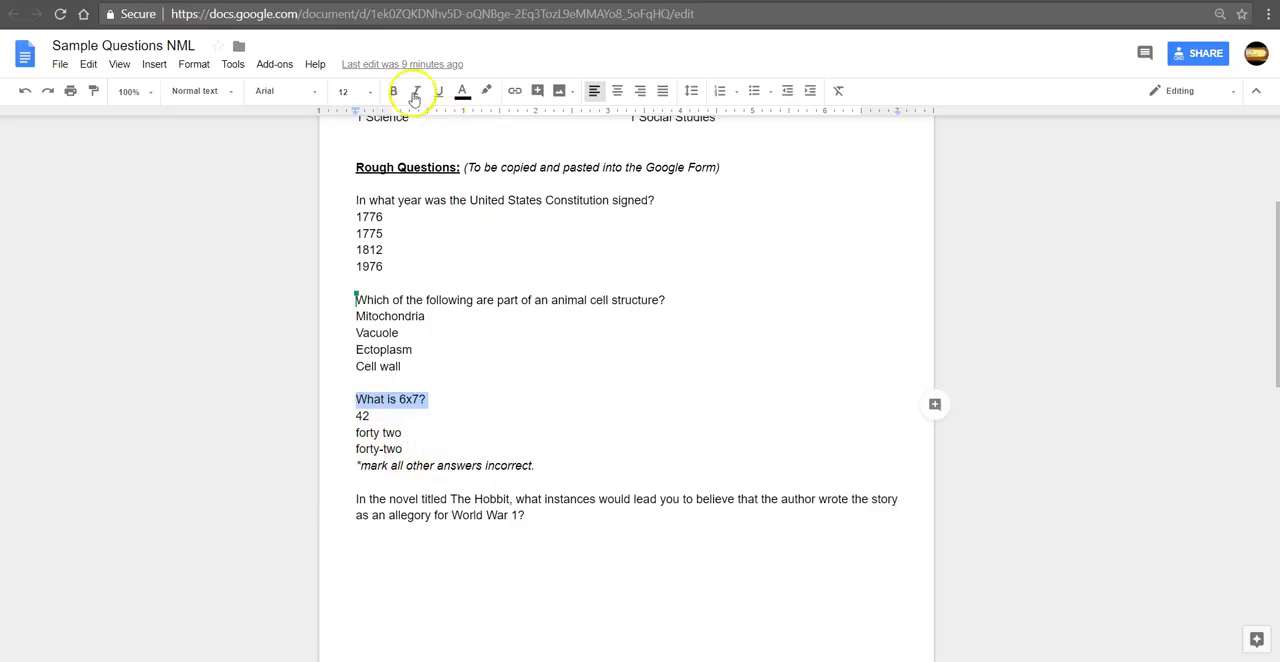
{"action": "left_click", "coordinate": [420, 2]}
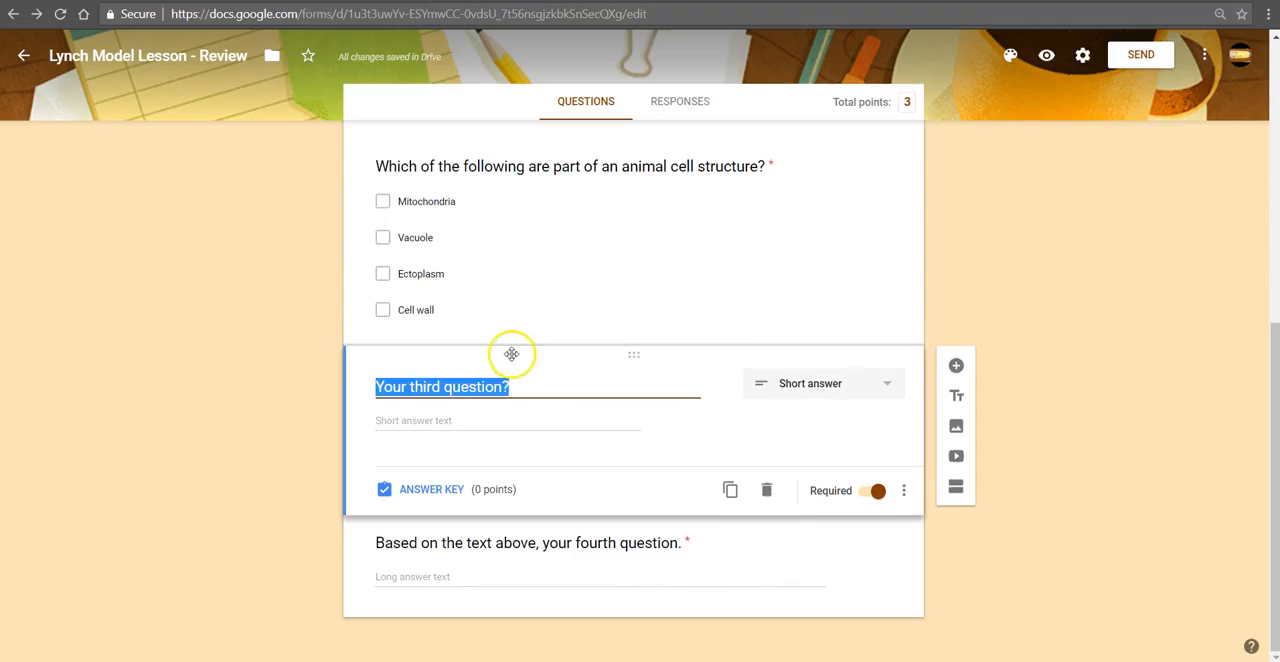
{"action": "key", "text": "ctrl+v"}
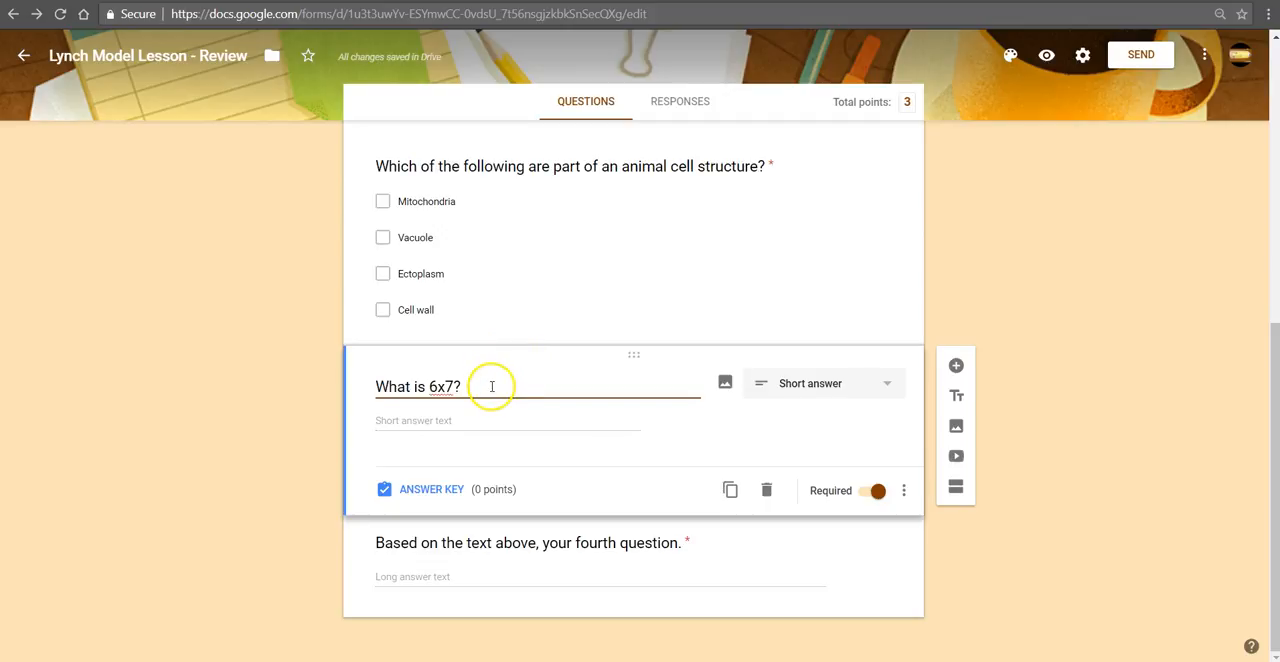
Step: Set the 6x7 question's value to 1 point in its answer key
{"action": "left_click", "coordinate": [463, 418]}
{"action": "left_click", "coordinate": [432, 489]}
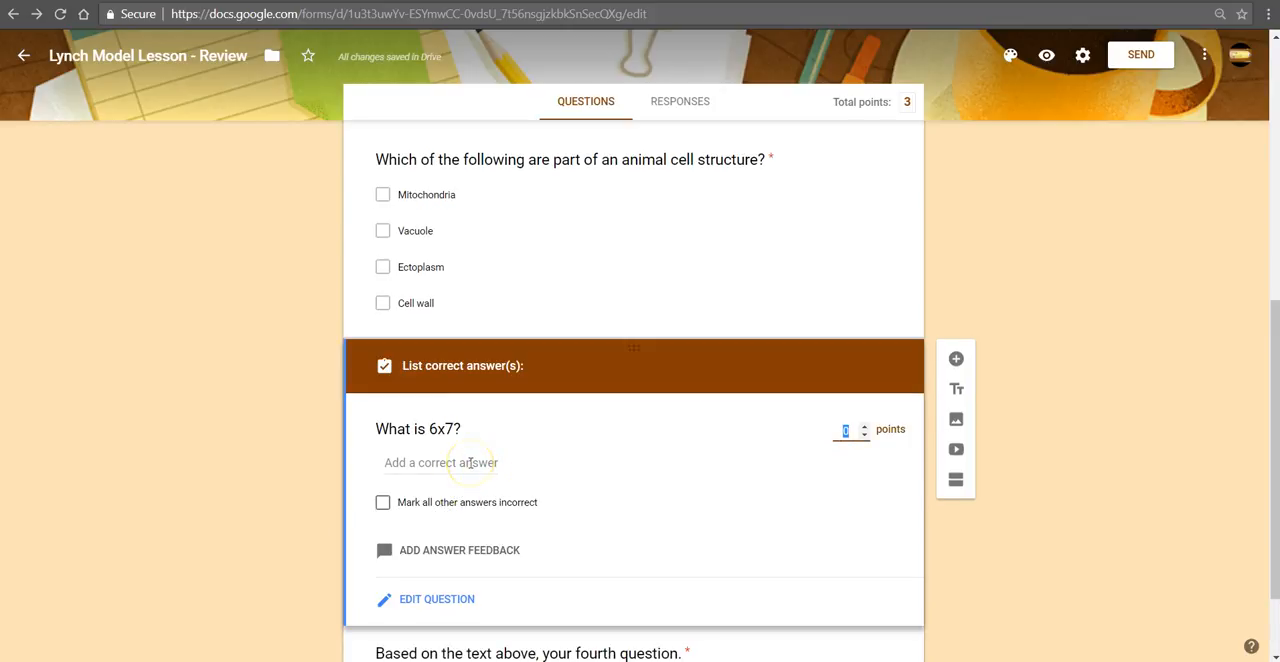
{"action": "left_click", "coordinate": [865, 430]}
Step: List 42, forty two and forty-two as correct answers for the 6x7 question
{"action": "left_click", "coordinate": [441, 463]}
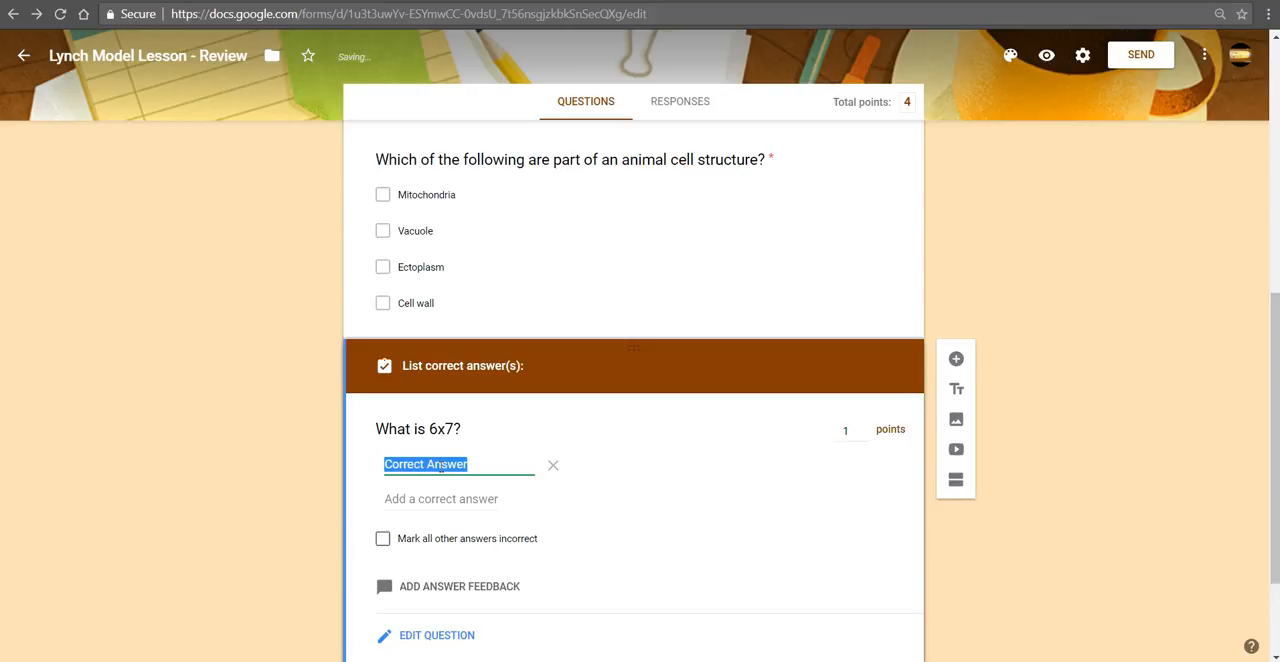
{"action": "type", "text": "42"}
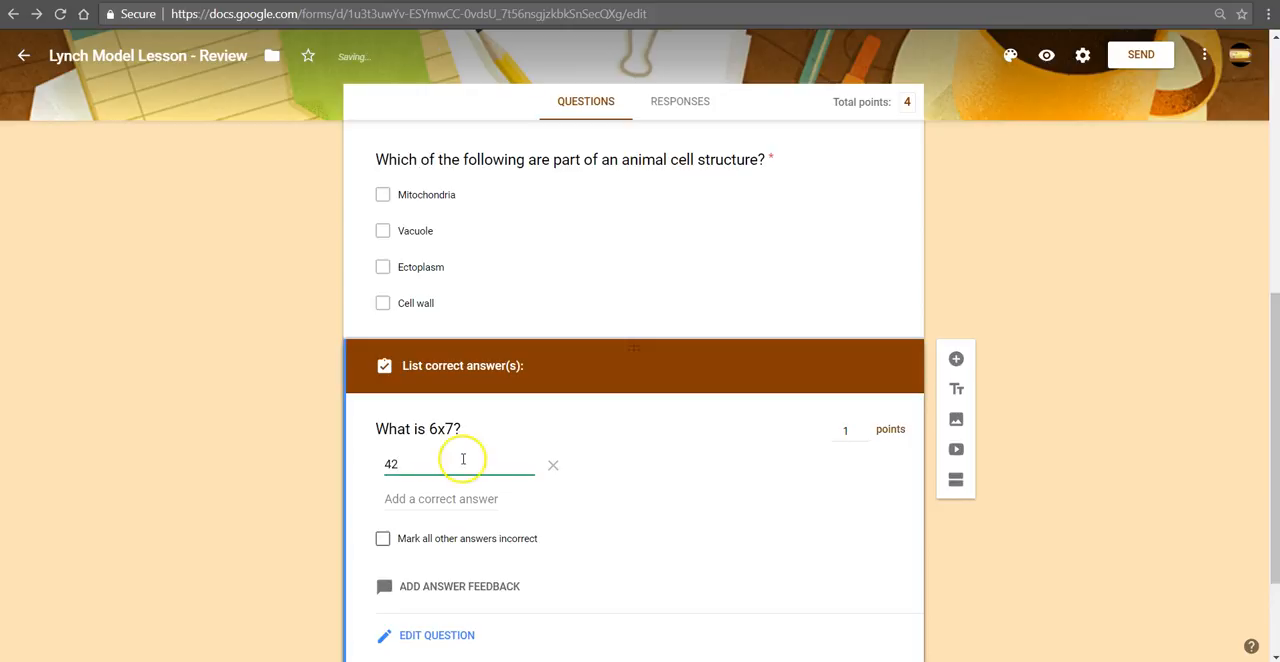
{"action": "left_click", "coordinate": [465, 499]}
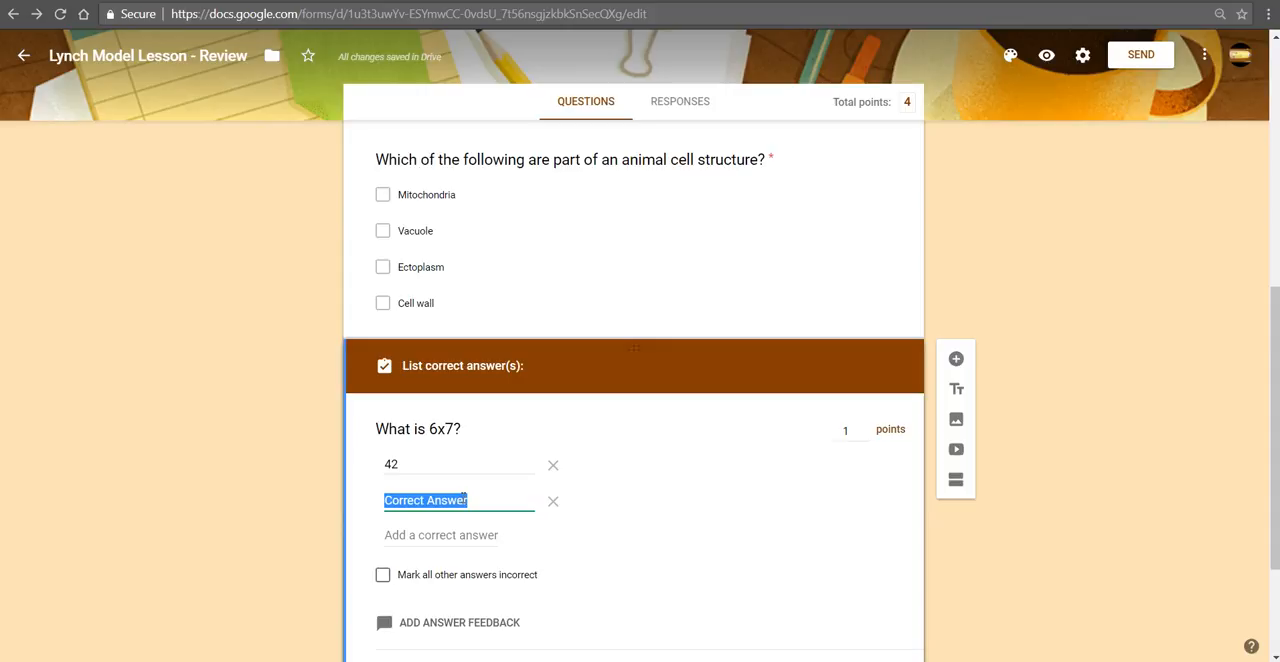
{"action": "type", "text": "forty"}
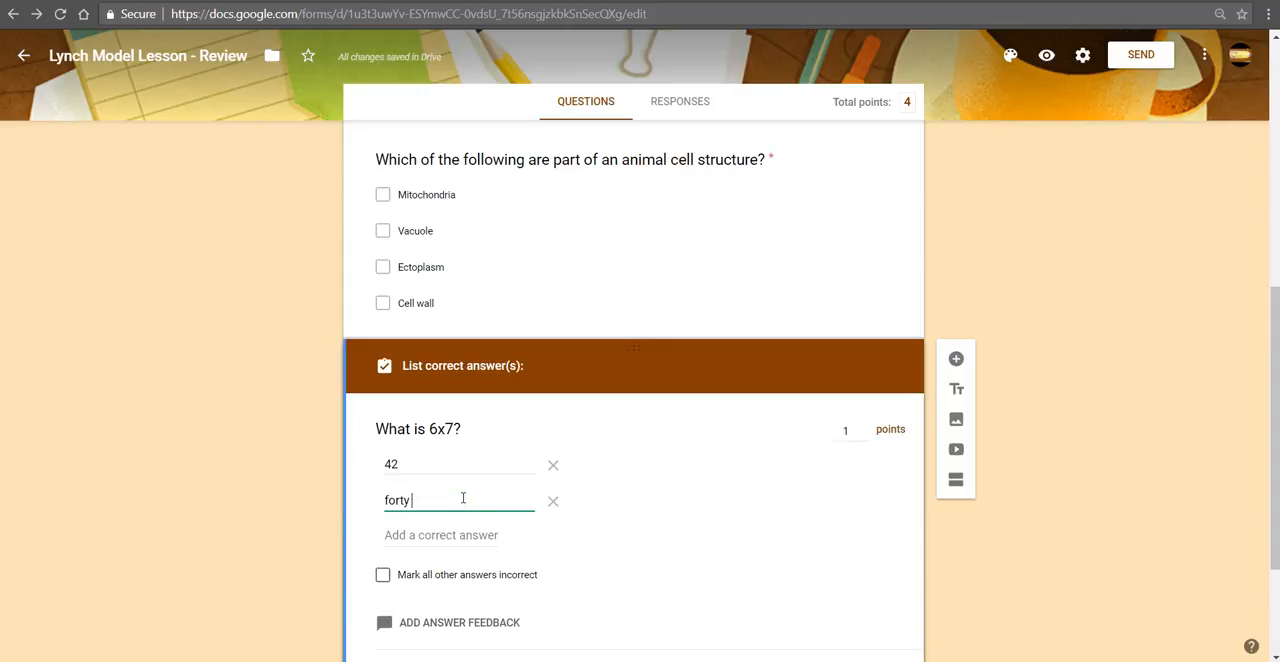
{"action": "type", "text": " two"}
{"action": "key", "text": "Return"}
{"action": "type", "text": "f"}
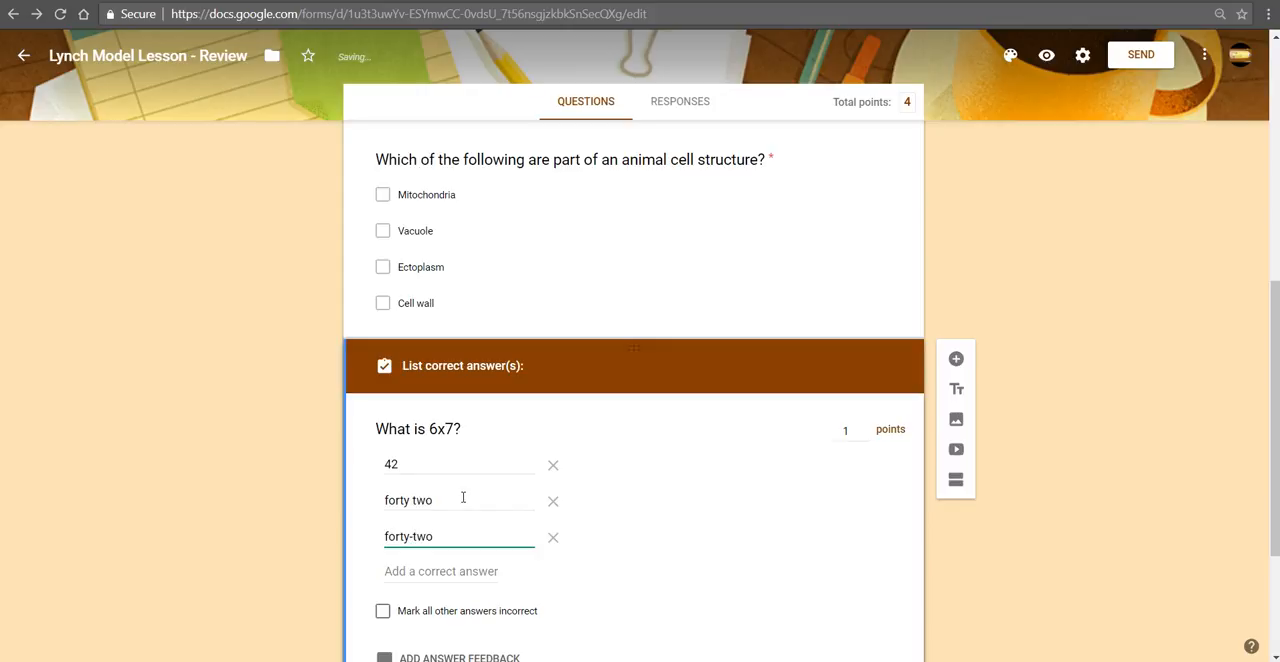
Step: Mark all other answers incorrect for the 6x7 question and return to editing the question
{"action": "scroll", "coordinate": [477, 625], "scroll_direction": "down", "scroll_amount": 1}
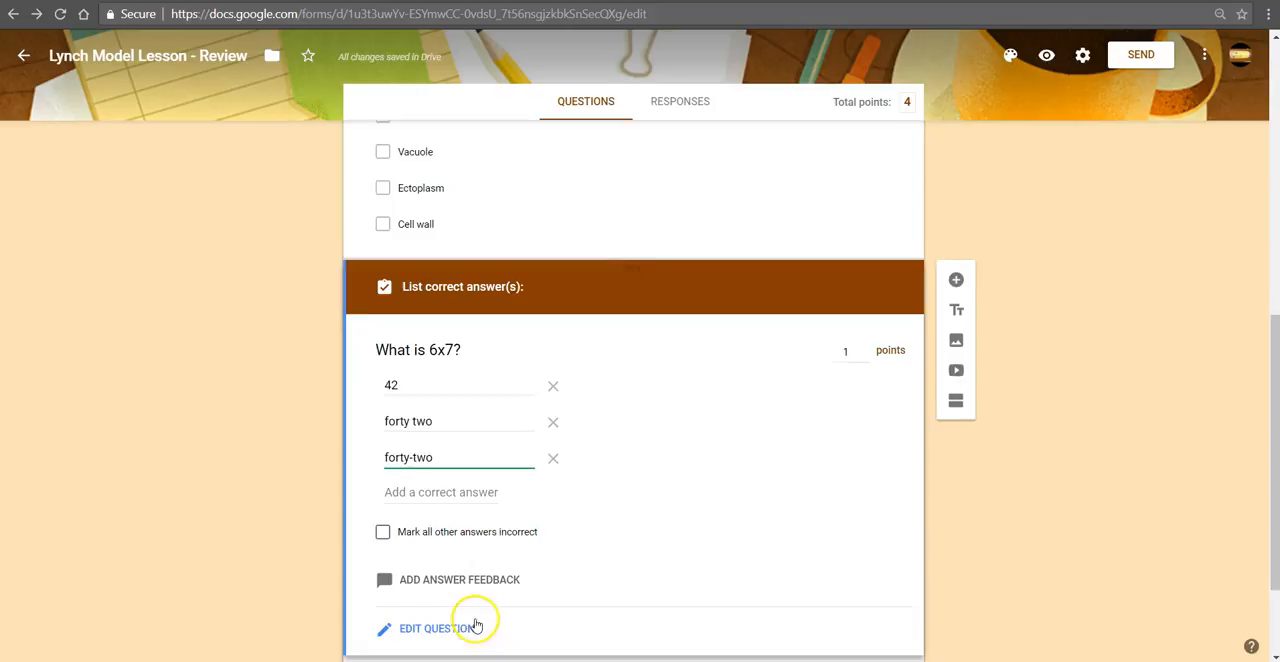
{"action": "left_click", "coordinate": [443, 530]}
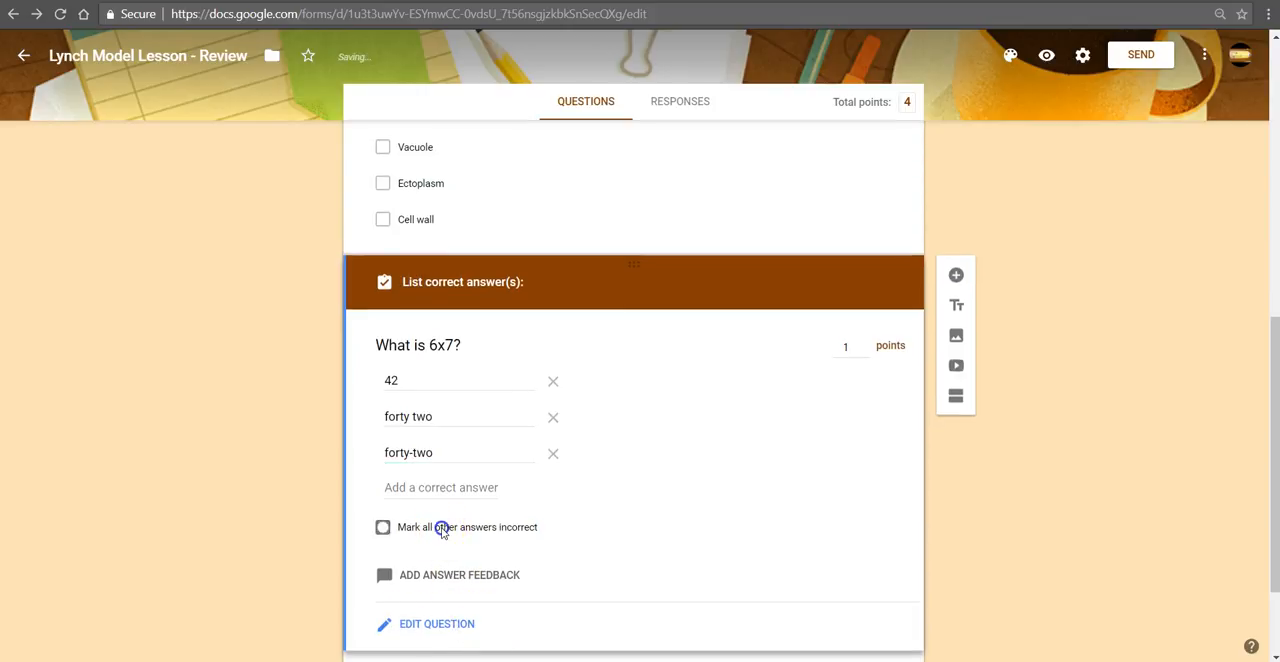
{"action": "left_click", "coordinate": [436, 624]}
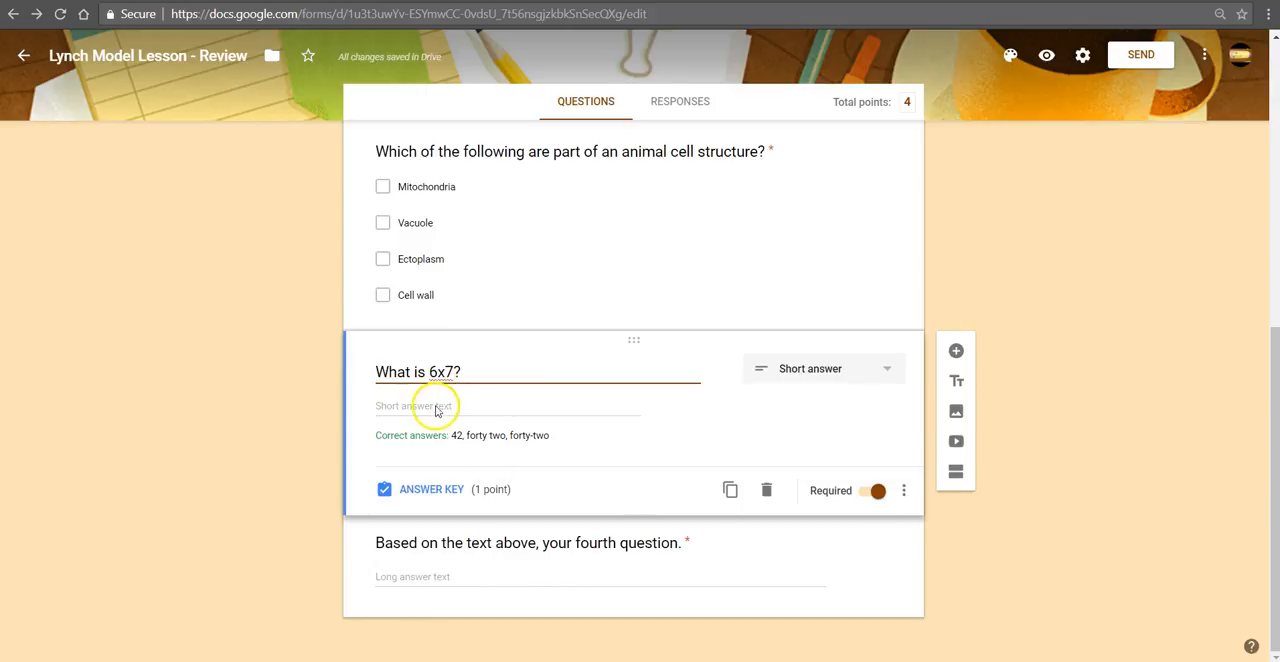
Step: Replace the fourth question's placeholder text with the question about The Hobbit as a World War 1 allegory from the sample document
{"action": "left_click", "coordinate": [608, 546]}
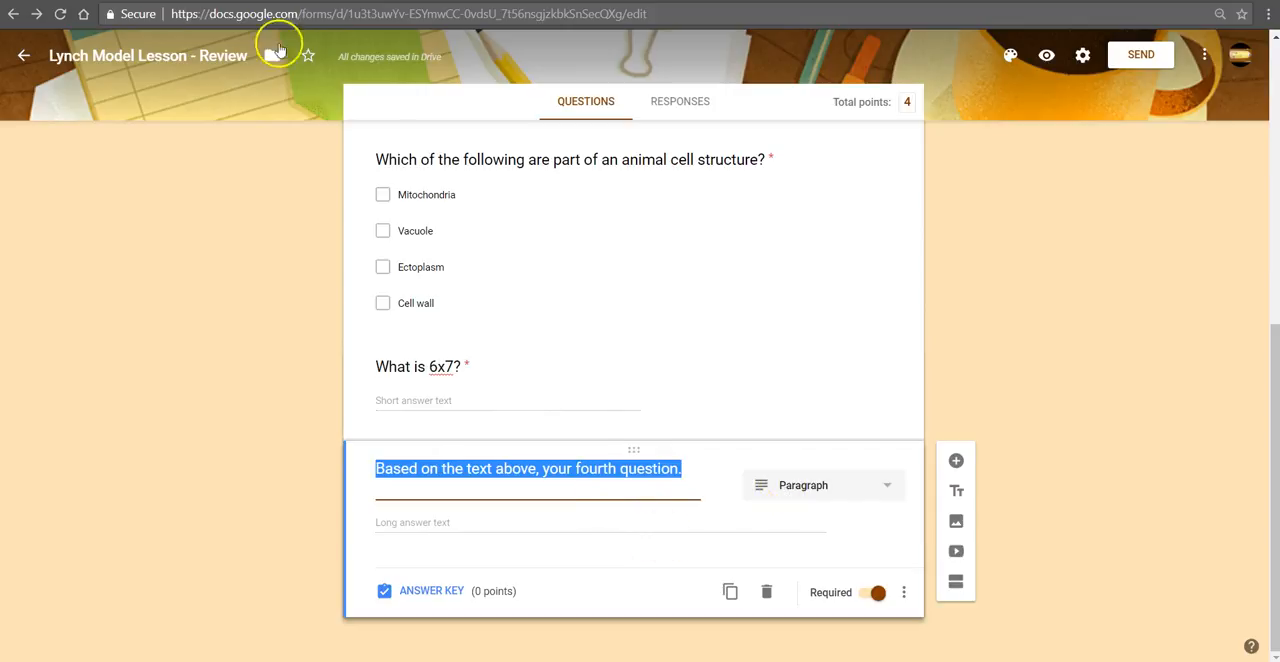
{"action": "left_click", "coordinate": [240, 1]}
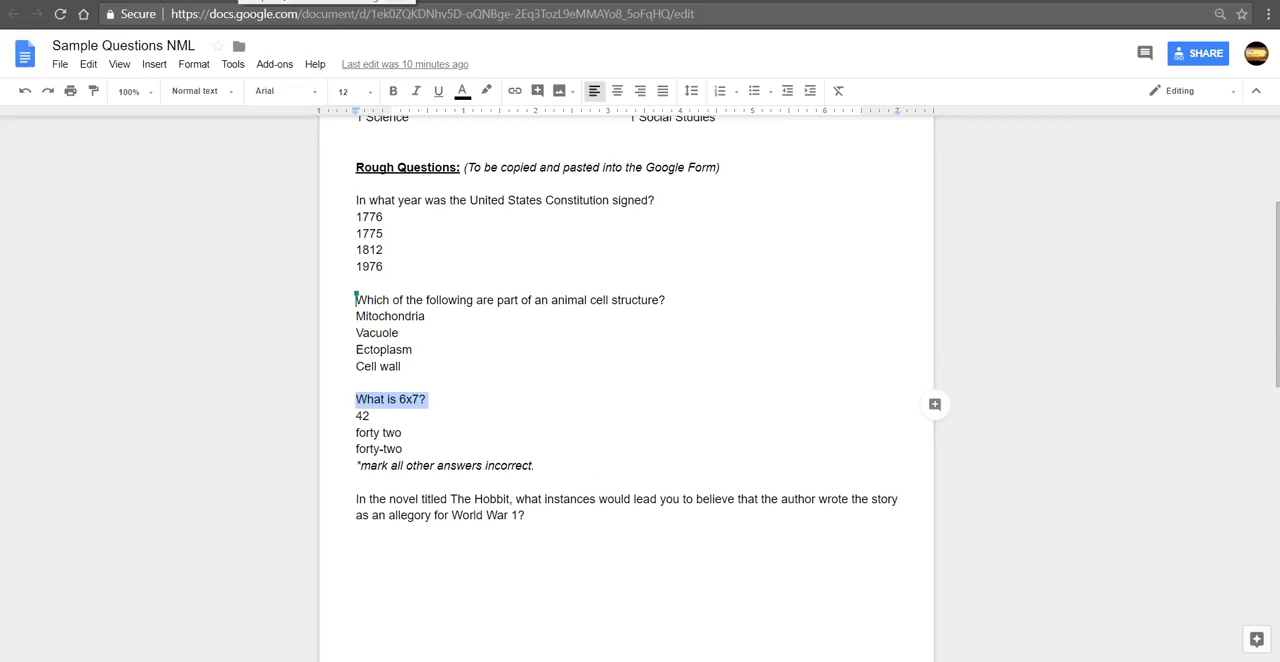
{"action": "left_click", "coordinate": [535, 518]}
{"action": "left_click_drag", "start_coordinate": [535, 518], "coordinate": [360, 502]}
{"action": "key", "text": "ctrl+c"}
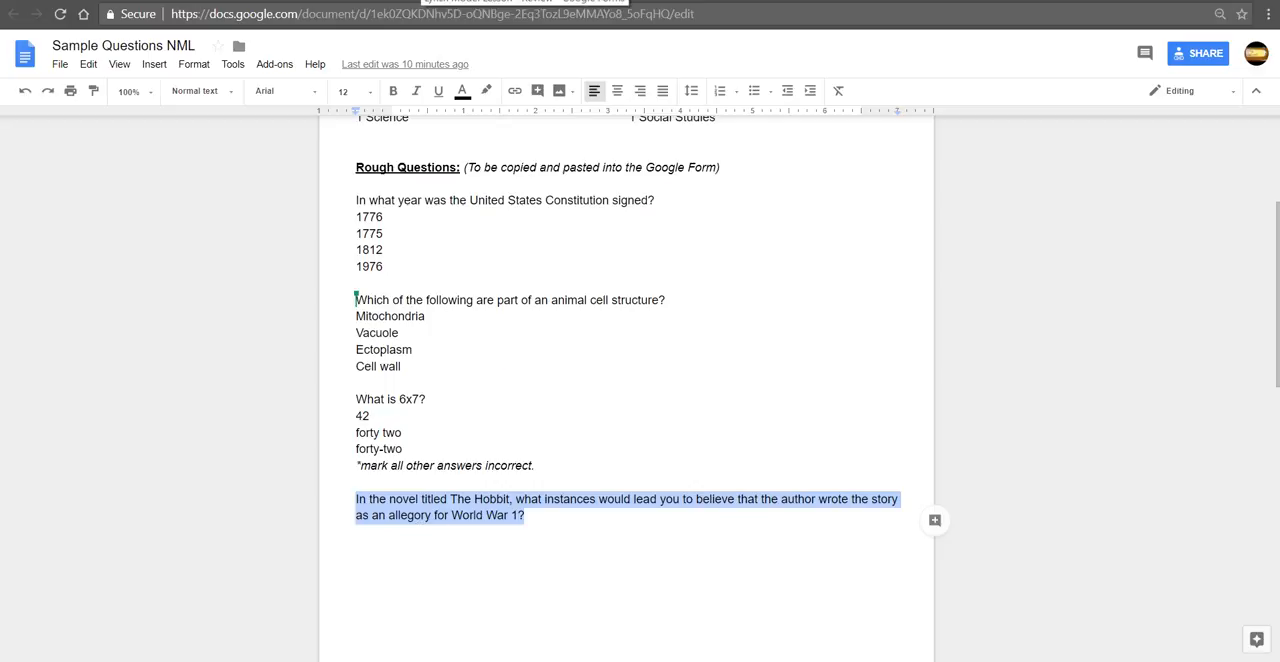
{"action": "key", "text": "ctrl+Tab"}
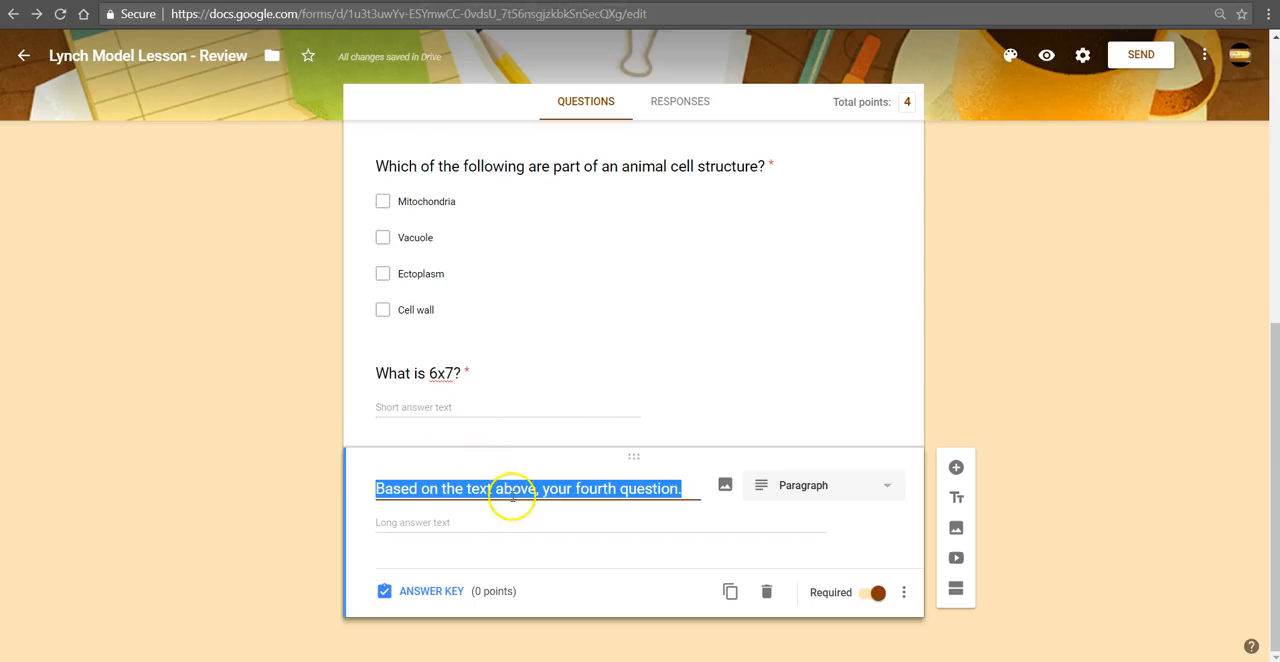
{"action": "key", "text": "ctrl+v"}
Step: Set The Hobbit question's value to 4 points in its feedback and points settings
{"action": "left_click", "coordinate": [427, 612]}
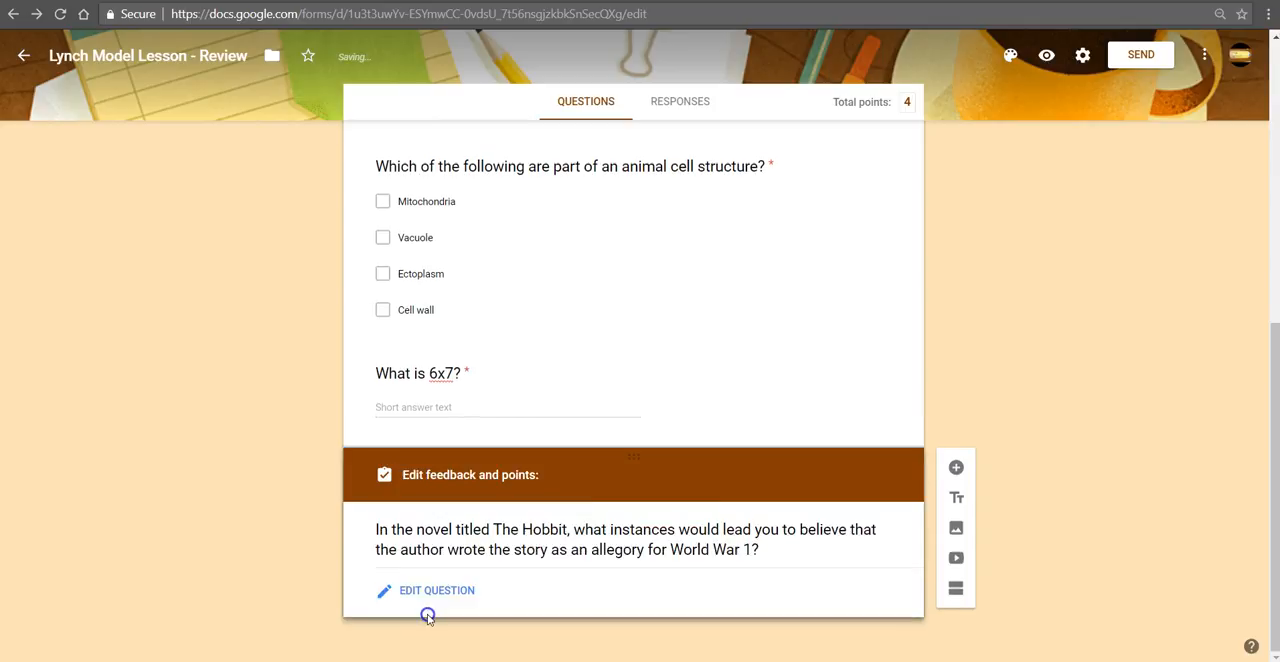
{"action": "left_click", "coordinate": [851, 546]}
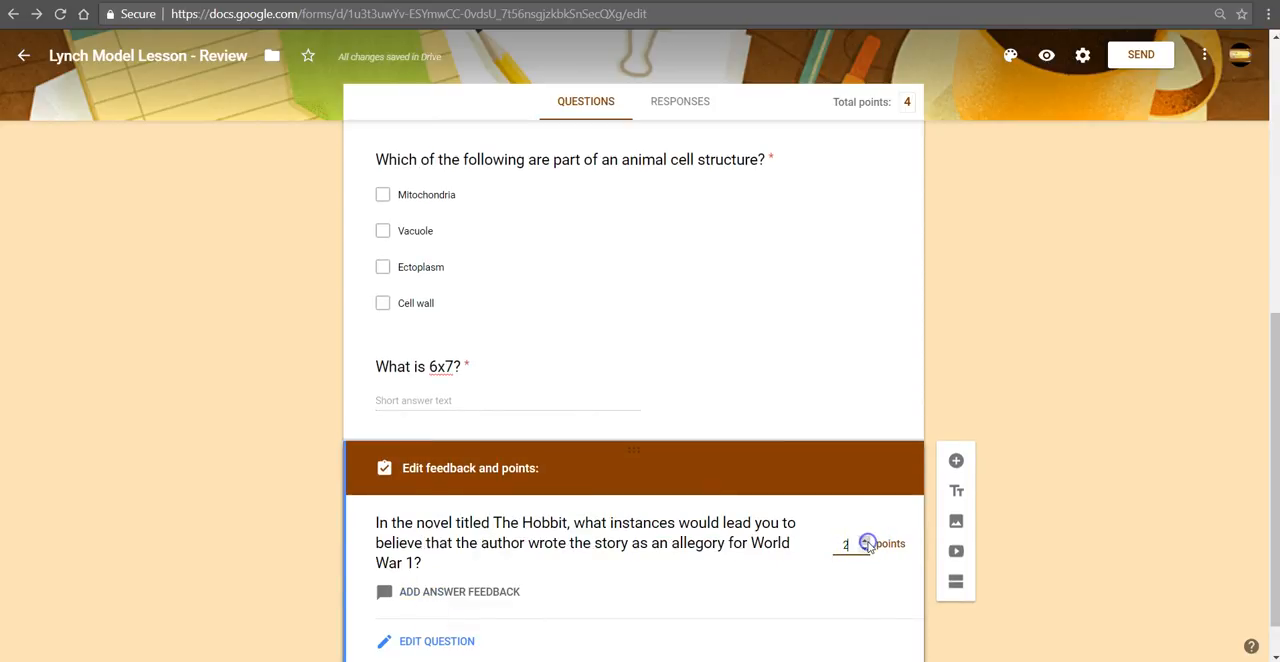
{"action": "left_click", "coordinate": [865, 540]}
Step: Add the answer feedback "This will be graded shortly after teacher review." to The Hobbit question and return to editing the question
{"action": "scroll", "coordinate": [777, 500], "scroll_direction": "down", "scroll_amount": 1}
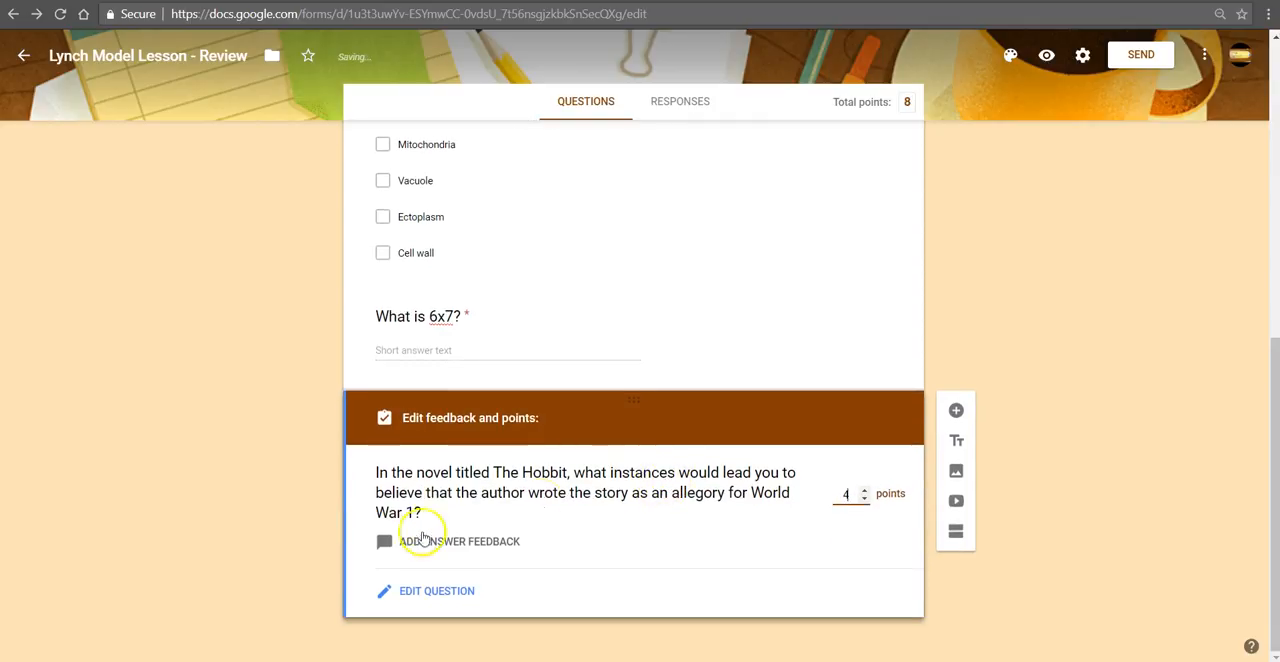
{"action": "left_click", "coordinate": [476, 544]}
{"action": "left_click", "coordinate": [530, 154]}
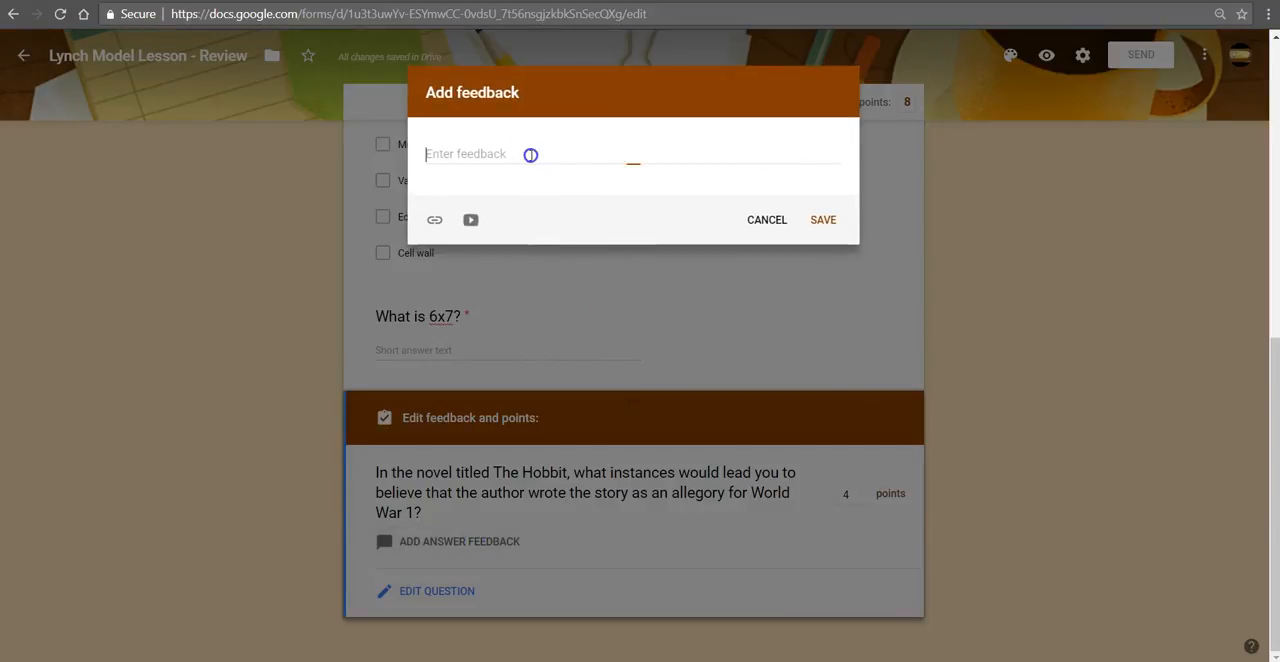
{"action": "type", "text": "This"}
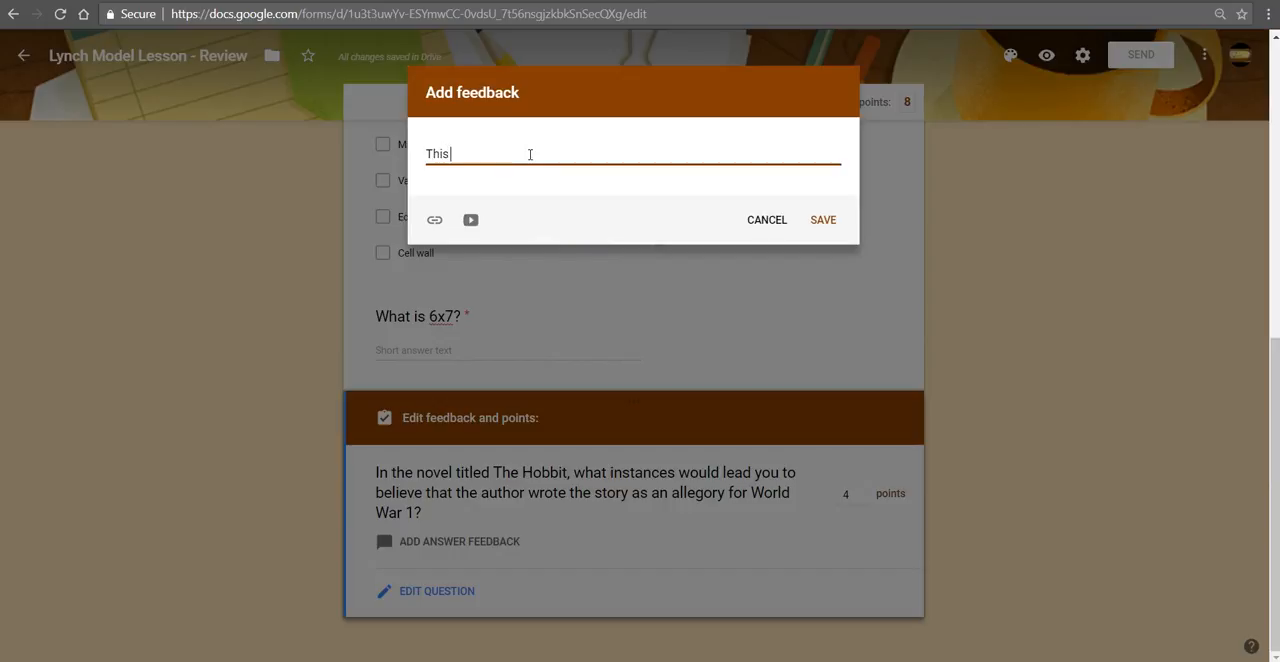
{"action": "type", "text": " will be graded sho"}
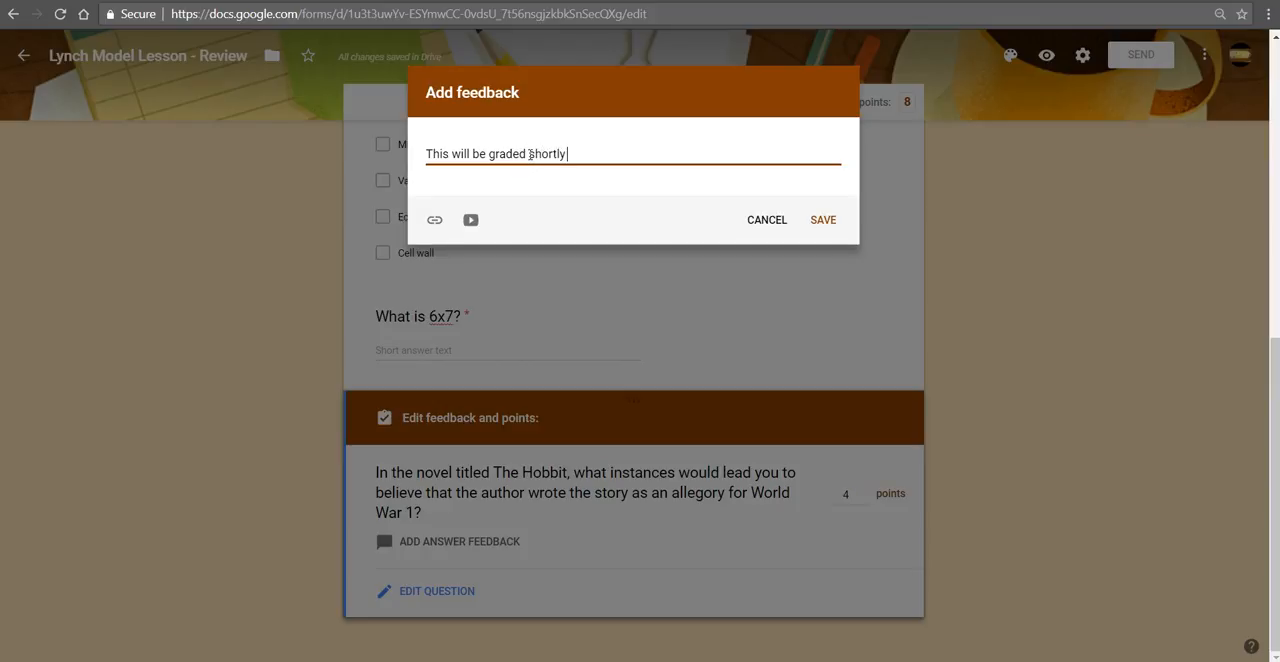
{"action": "type", "text": "r teacher review."}
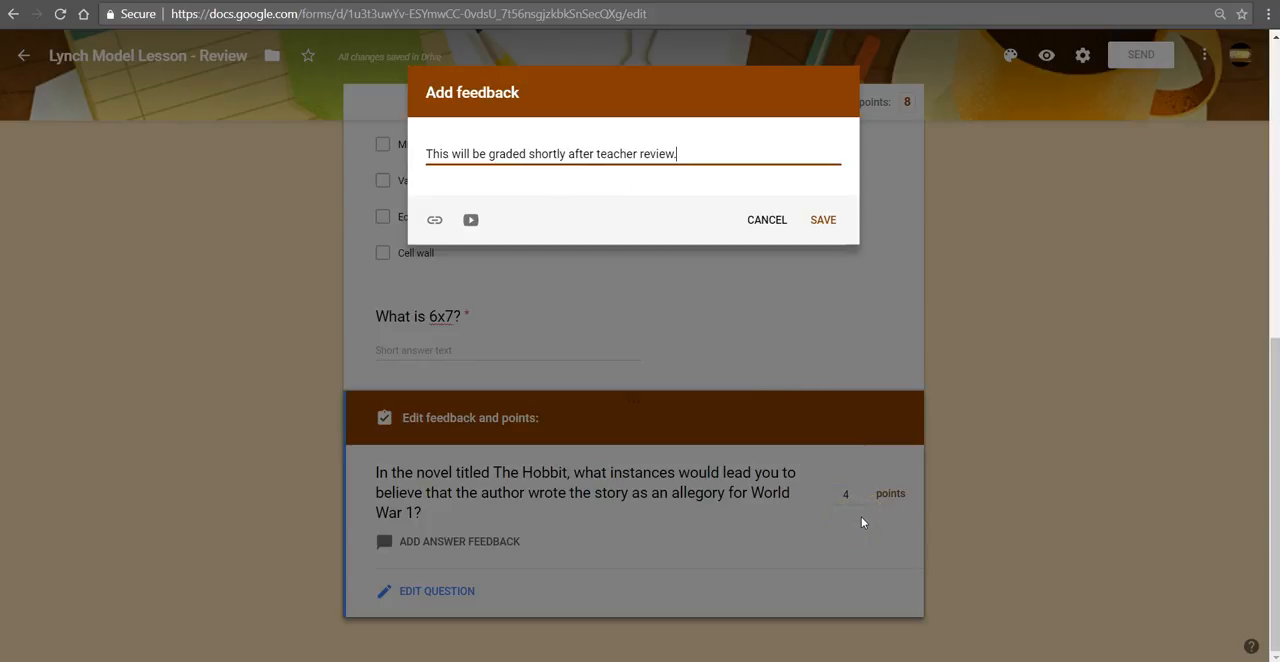
{"action": "left_click", "coordinate": [820, 222]}
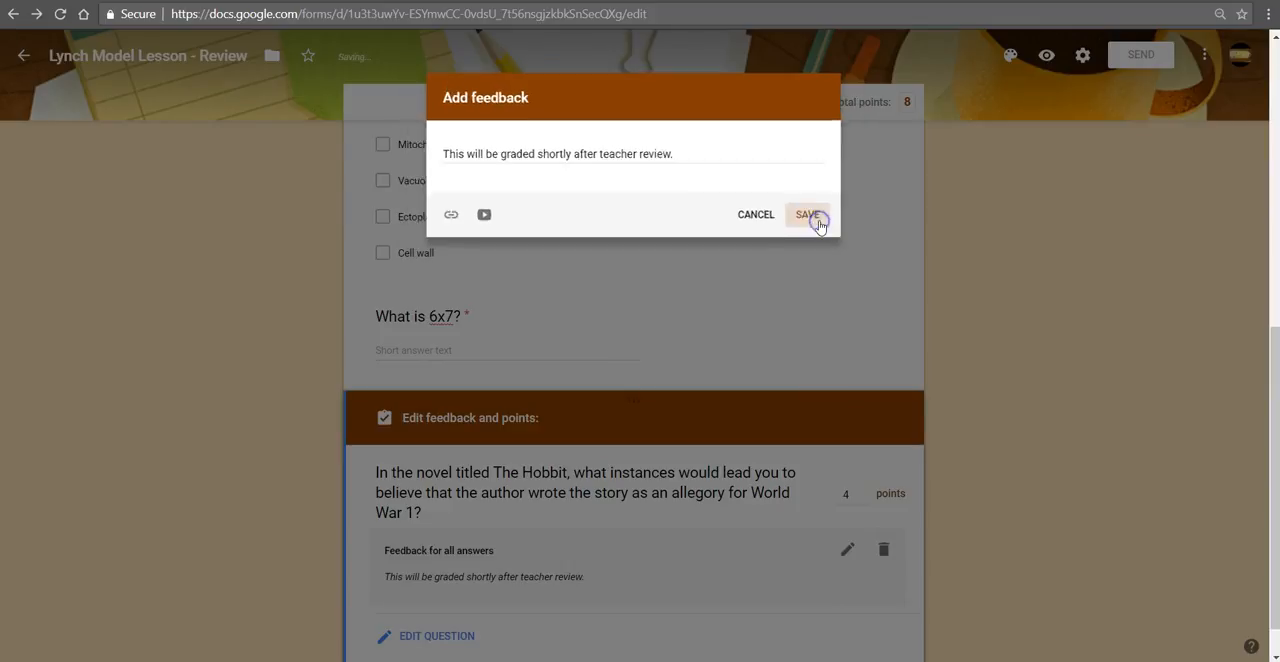
{"action": "left_click", "coordinate": [444, 638]}
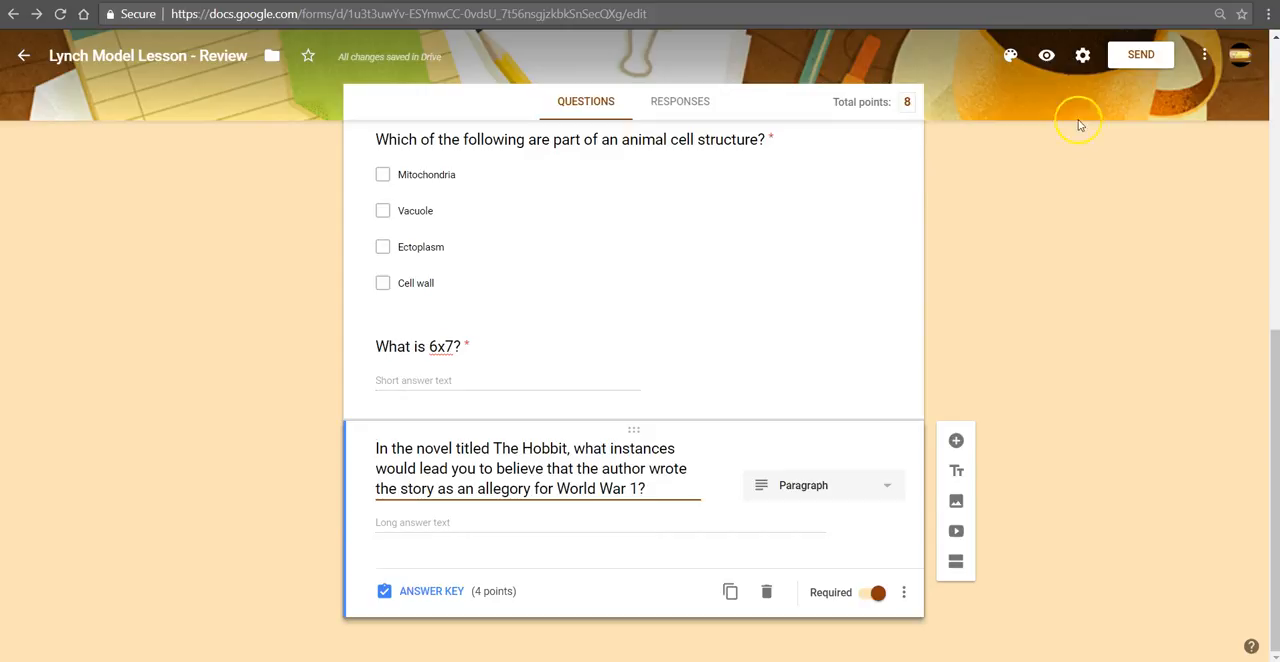
Step: Turn on email address collection in the form's general settings and look over the presentation settings
{"action": "left_click", "coordinate": [1082, 58]}
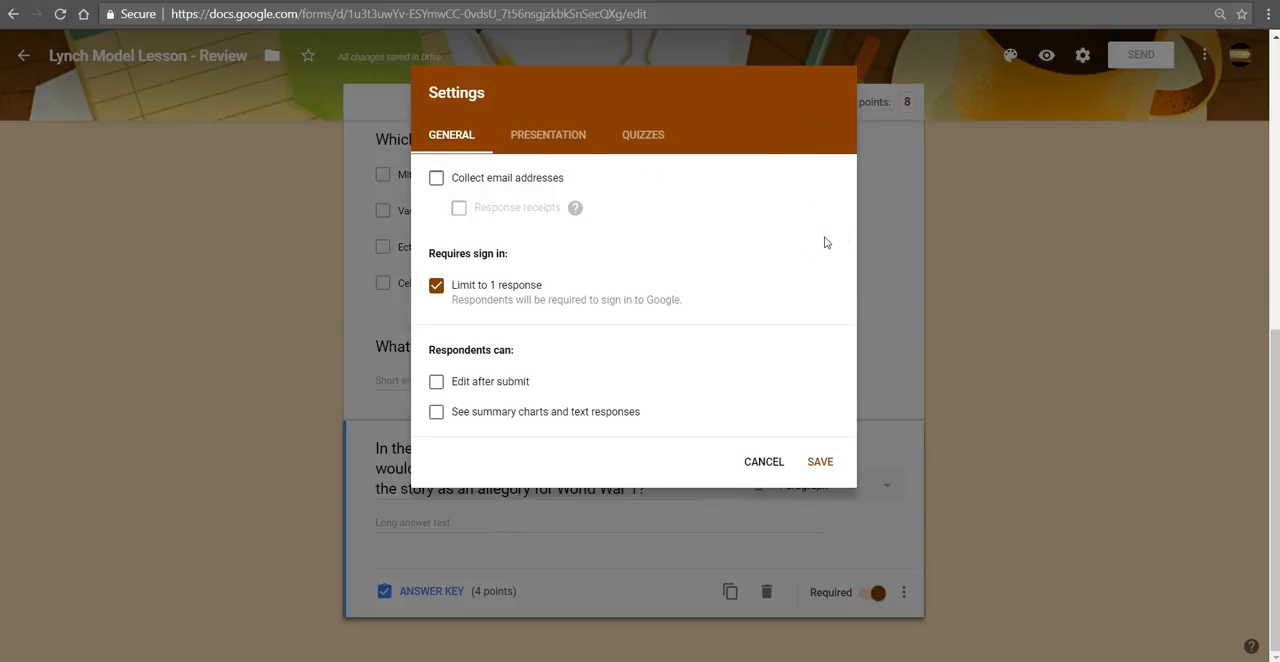
{"action": "left_click", "coordinate": [508, 180]}
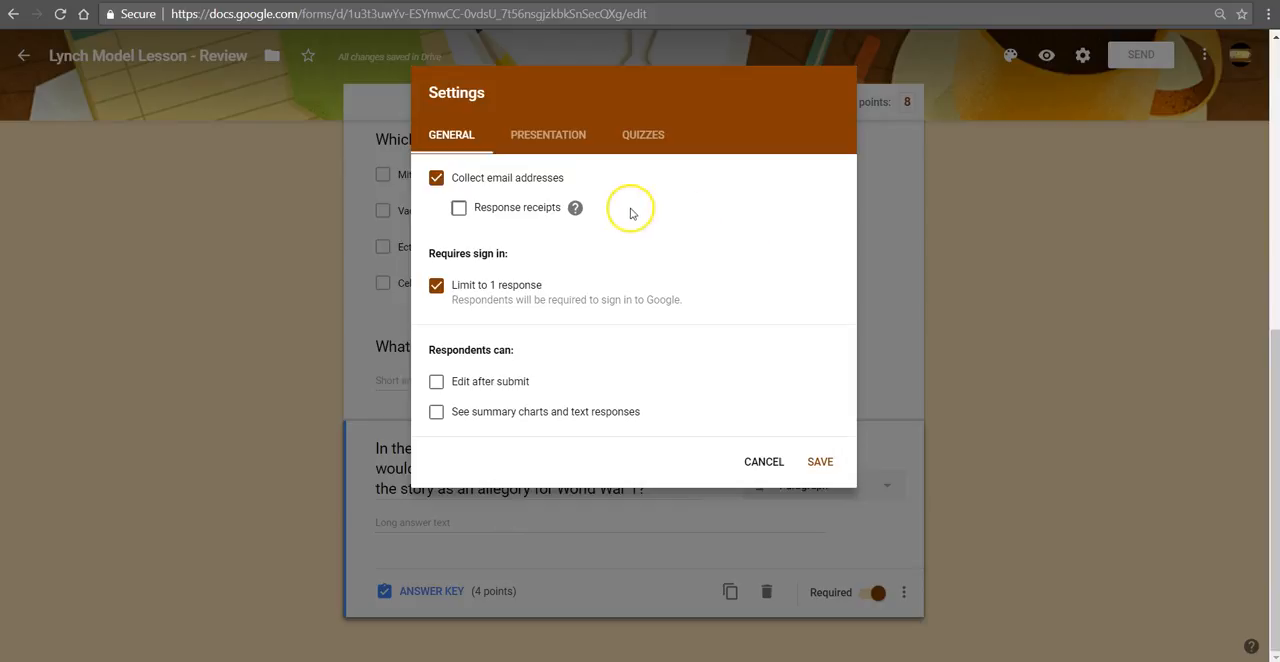
{"action": "mouse_move", "coordinate": [575, 209]}
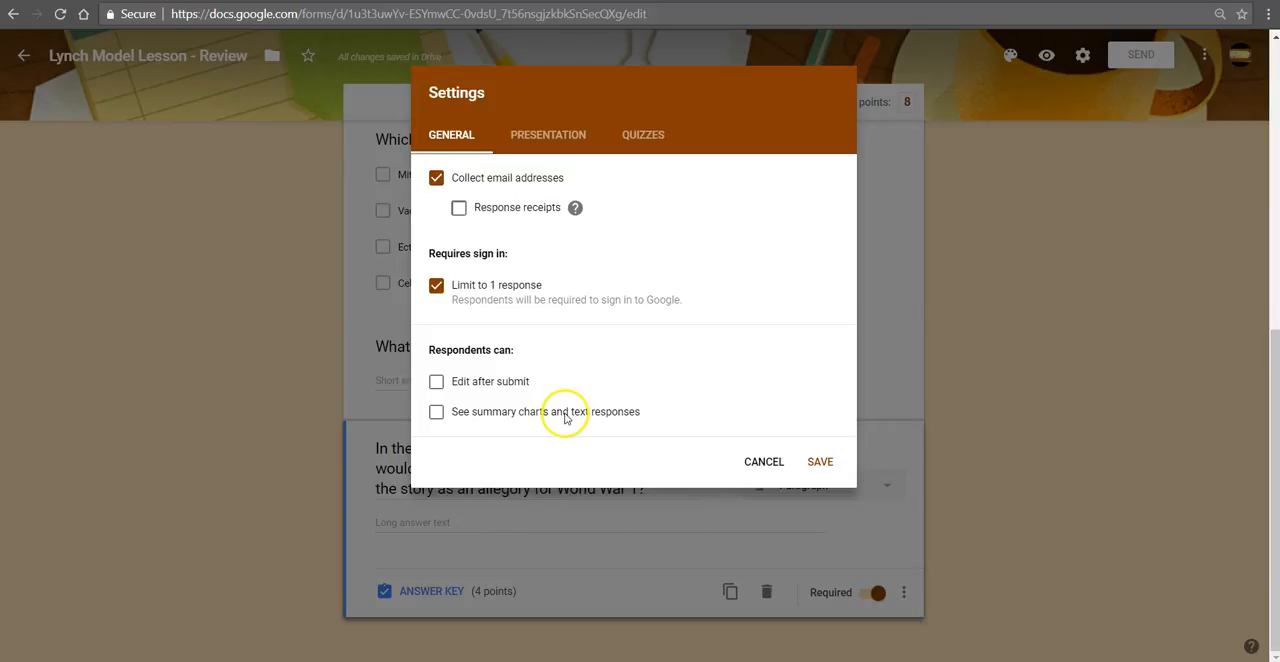
{"action": "left_click", "coordinate": [570, 140]}
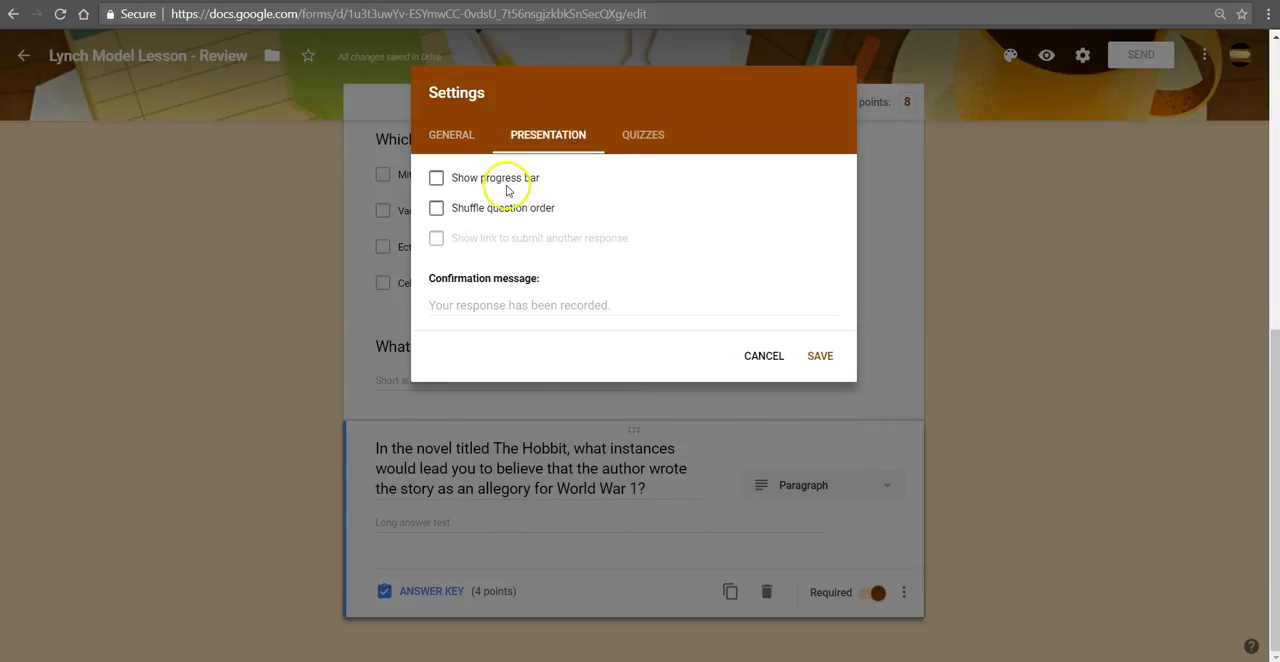
{"action": "left_click", "coordinate": [530, 305]}
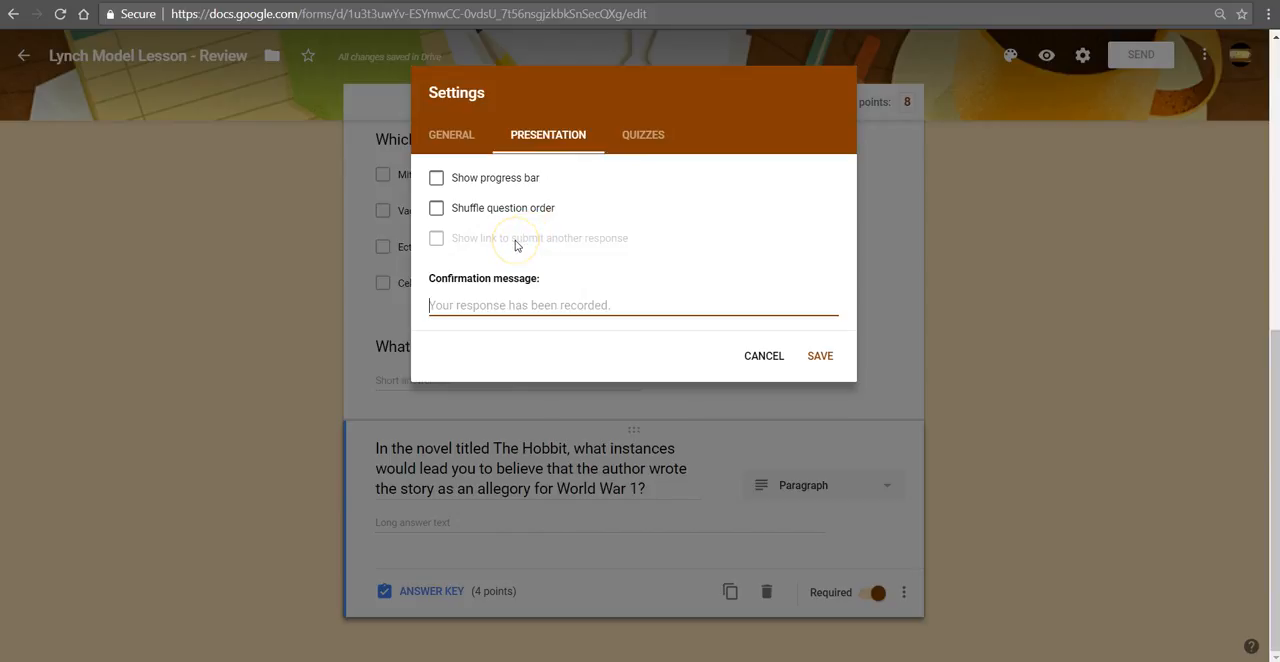
Step: In the quiz options, stop respondents from seeing missed questions and correct answers, leaving point values visible, and save the settings
{"action": "left_click", "coordinate": [643, 137]}
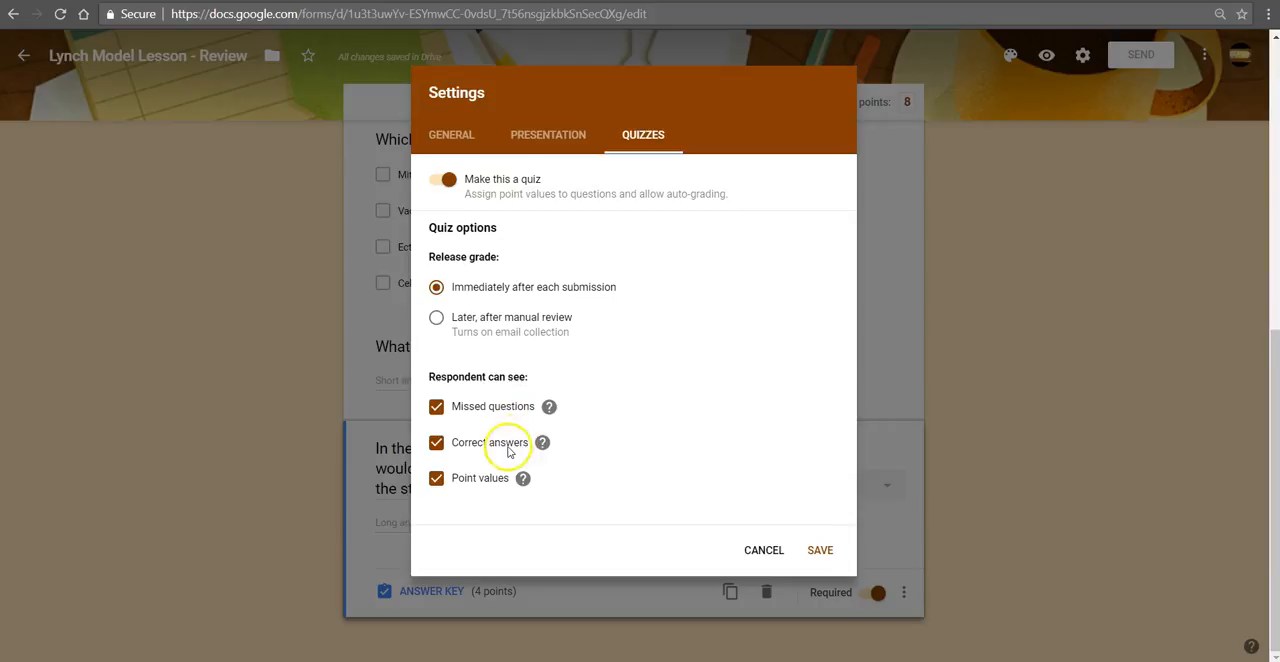
{"action": "left_click", "coordinate": [493, 407]}
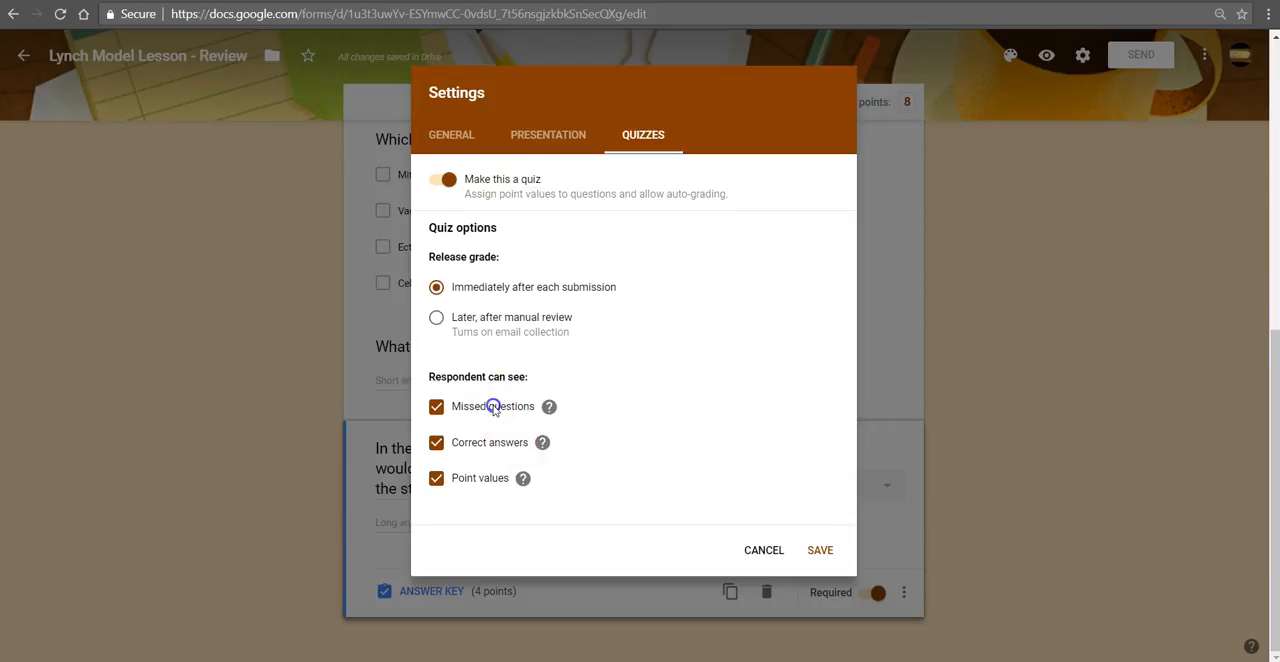
{"action": "left_click", "coordinate": [490, 444]}
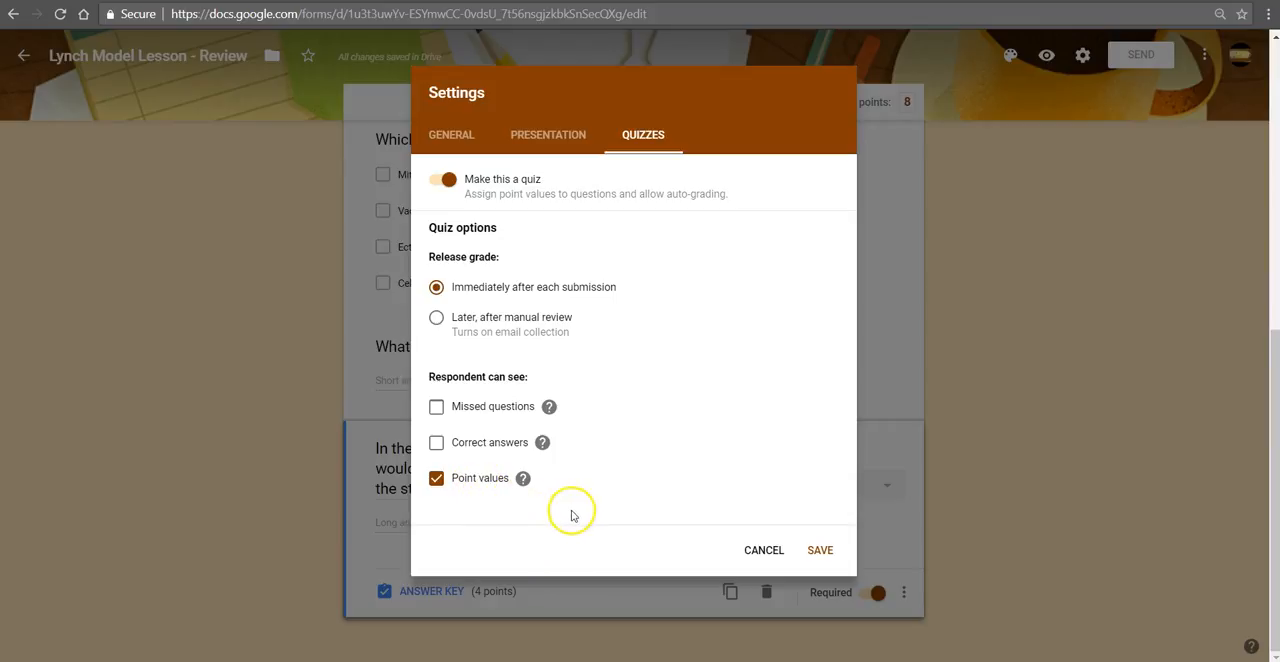
{"action": "left_click", "coordinate": [818, 550]}
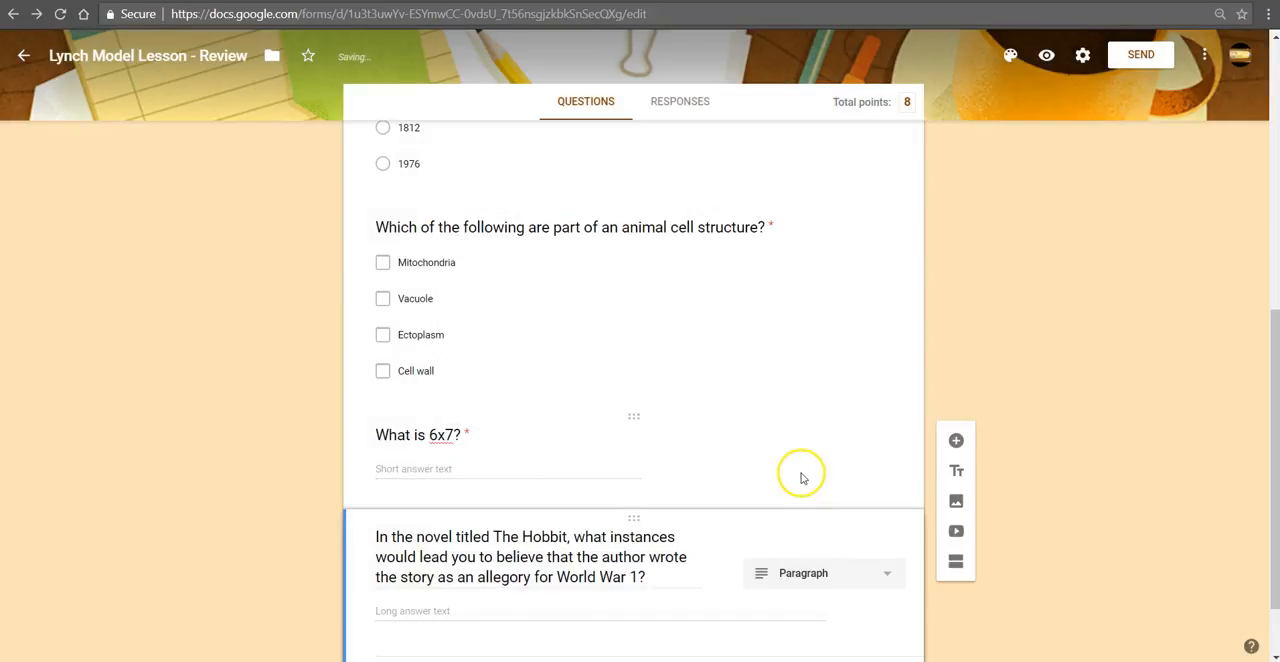
Step: Check the email address field at the beginning of the form and open the form's sending options
{"action": "scroll", "coordinate": [802, 475], "scroll_direction": "up", "scroll_amount": 4}
{"action": "scroll", "coordinate": [802, 473], "scroll_direction": "up", "scroll_amount": 3}
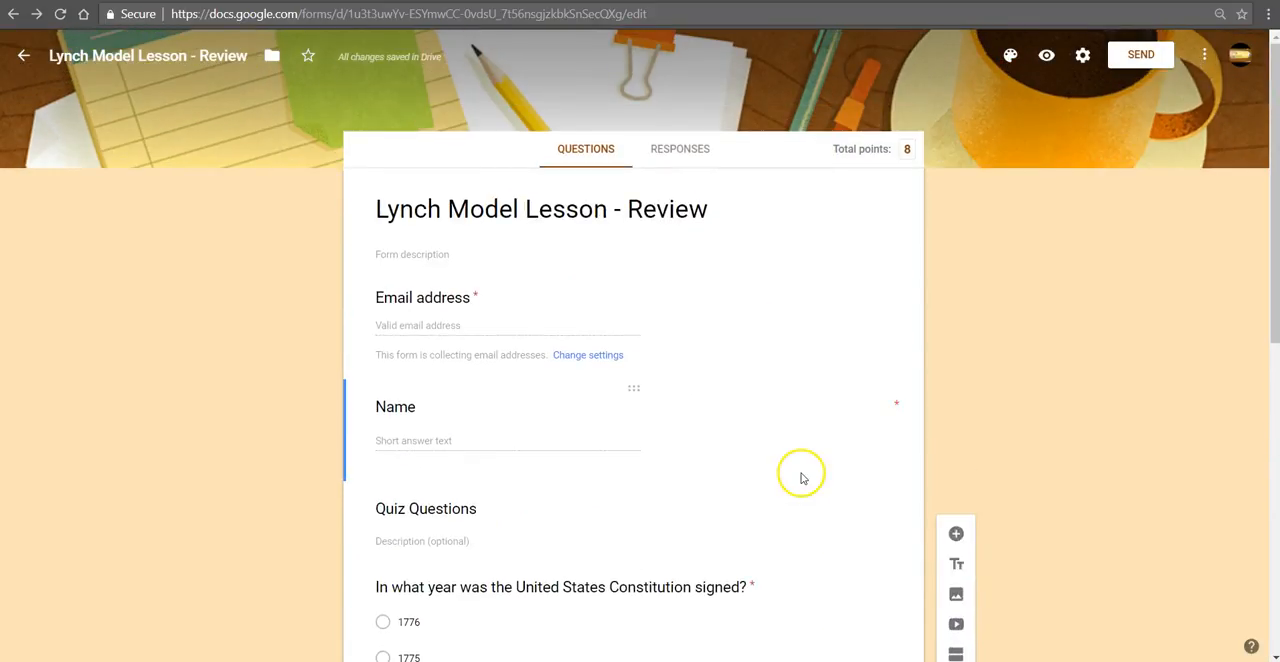
{"action": "left_click", "coordinate": [432, 332]}
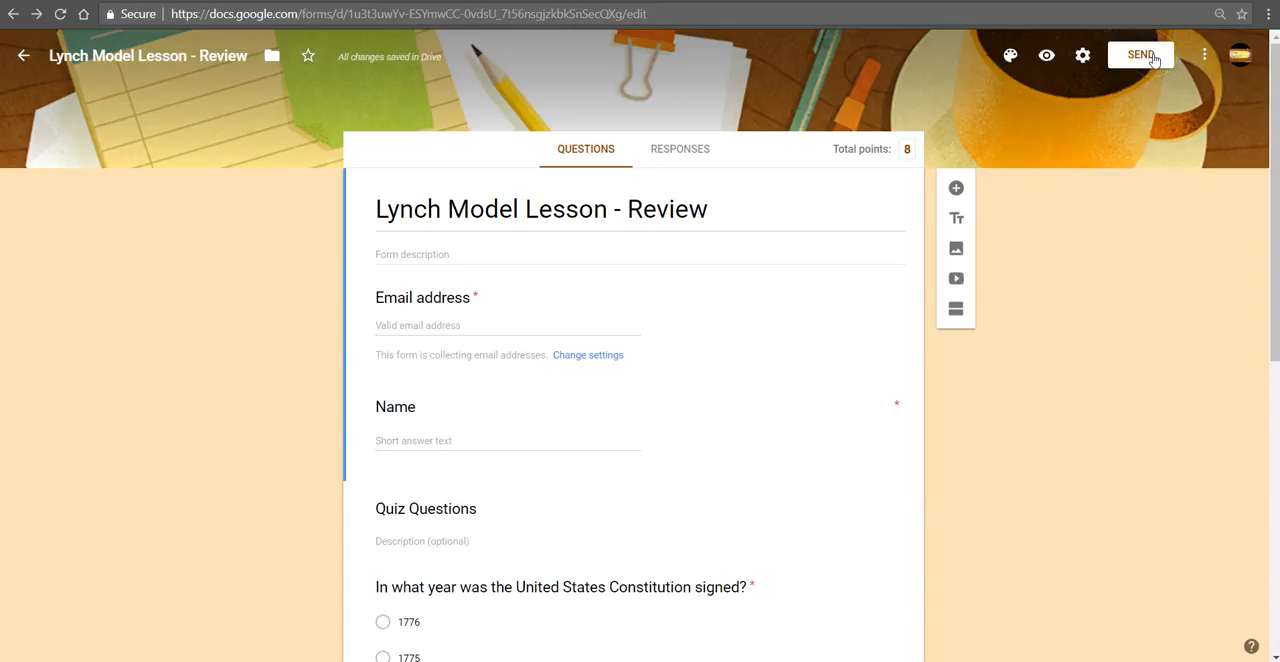
{"action": "left_click", "coordinate": [1153, 58]}
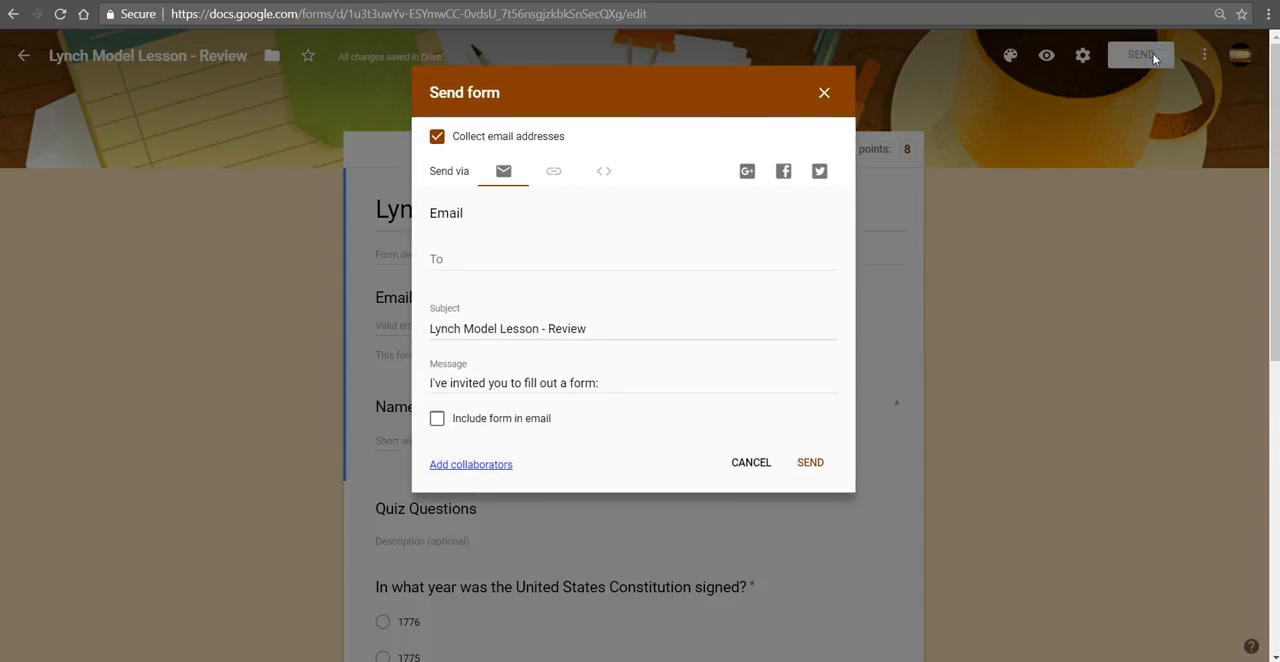
Step: Start addressing the form's email invitation to the class e-mail address
{"action": "left_click", "coordinate": [471, 258]}
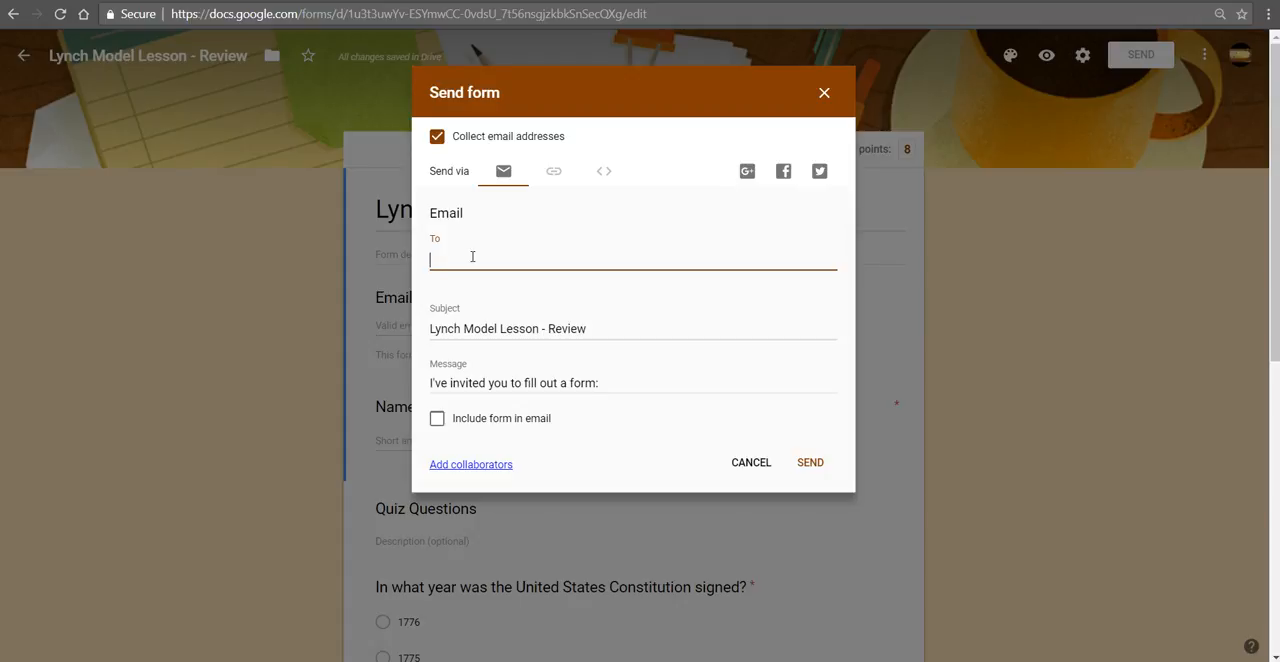
Step: Copy the form's shareable link and close the sending options
{"action": "left_click", "coordinate": [551, 176]}
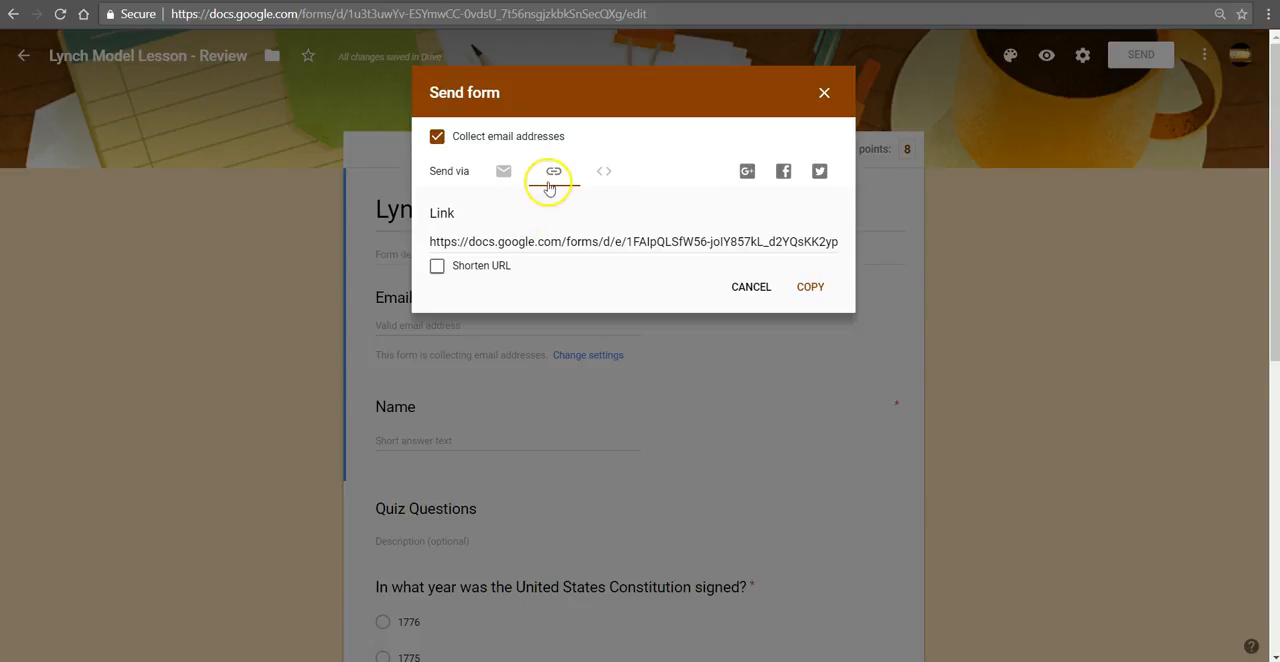
{"action": "left_click", "coordinate": [552, 242]}
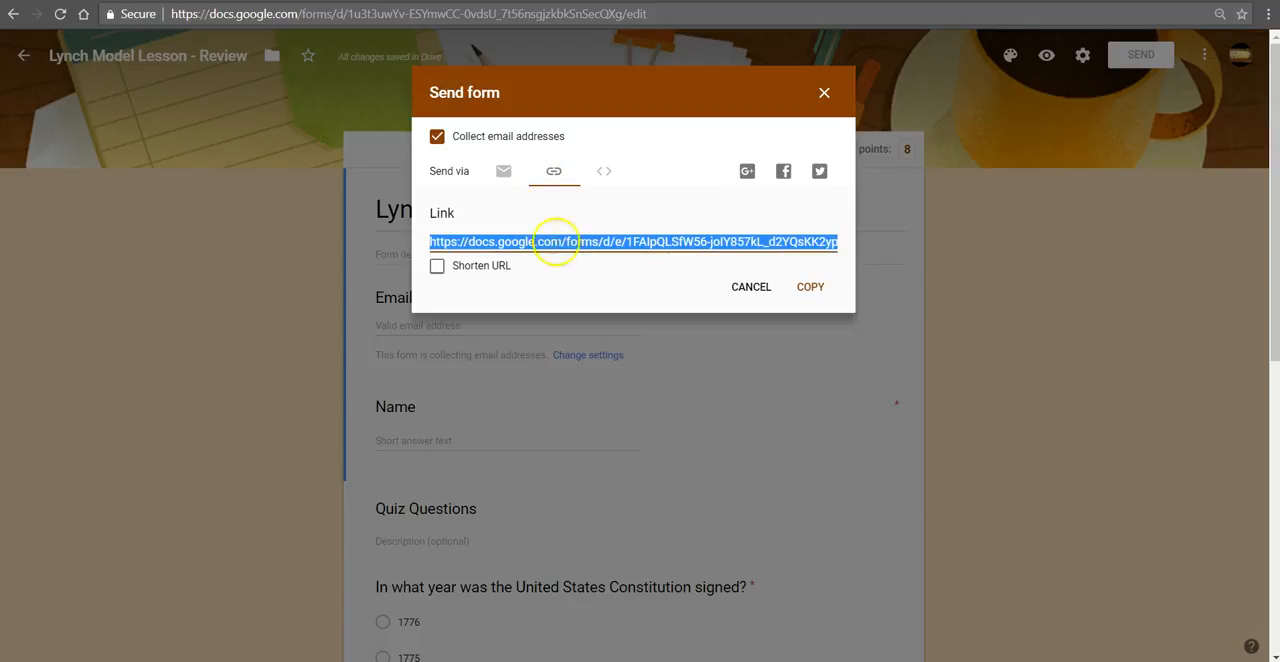
{"action": "left_click", "coordinate": [803, 287]}
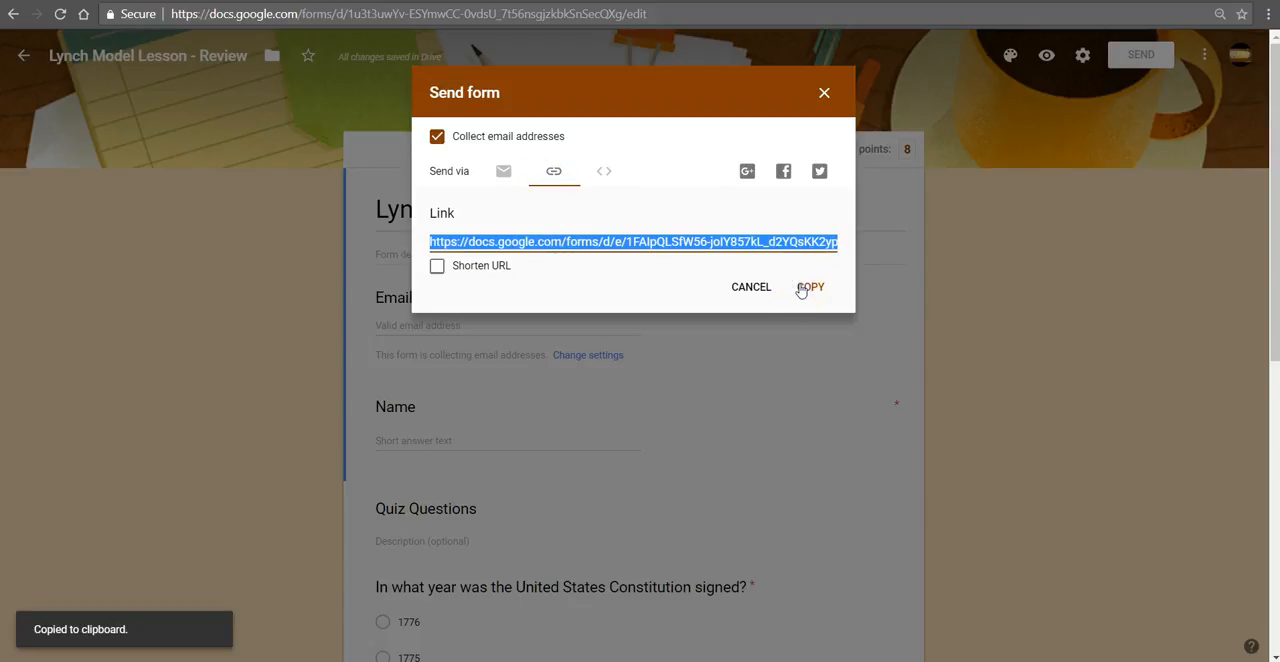
{"action": "left_click", "coordinate": [822, 95]}
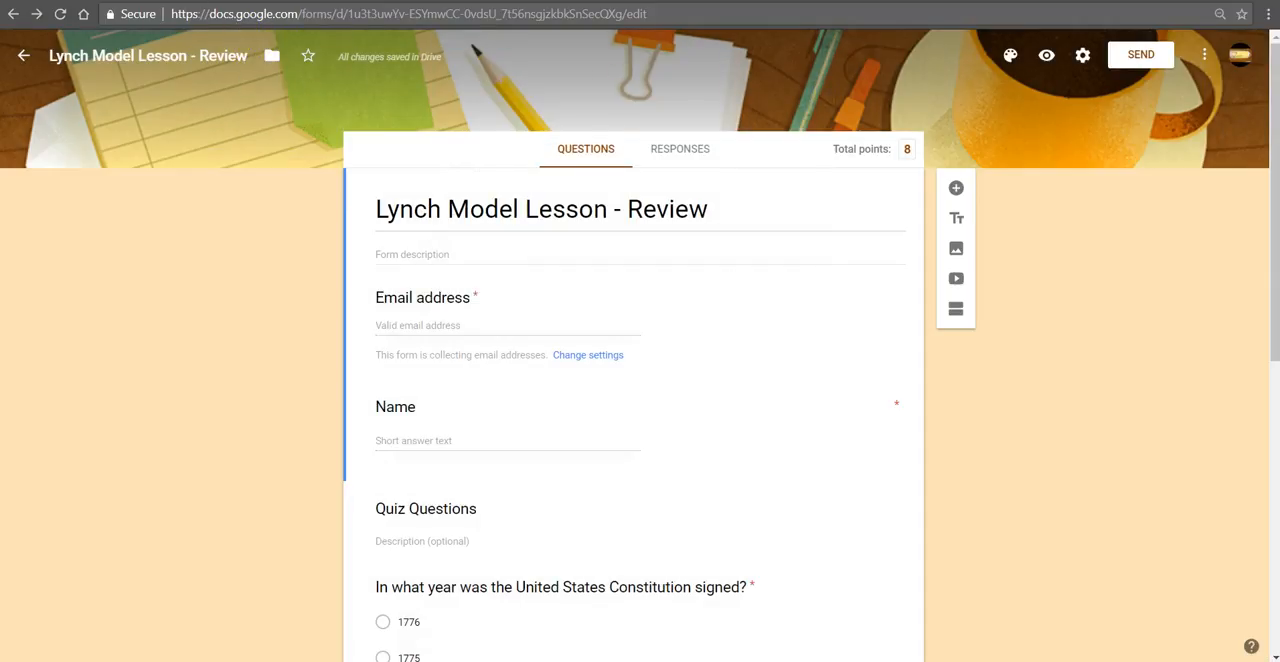
Step: Open the Post to Blogger page from the lesson site and publish the copied form link as a comment
{"action": "left_click", "coordinate": [122, 0]}
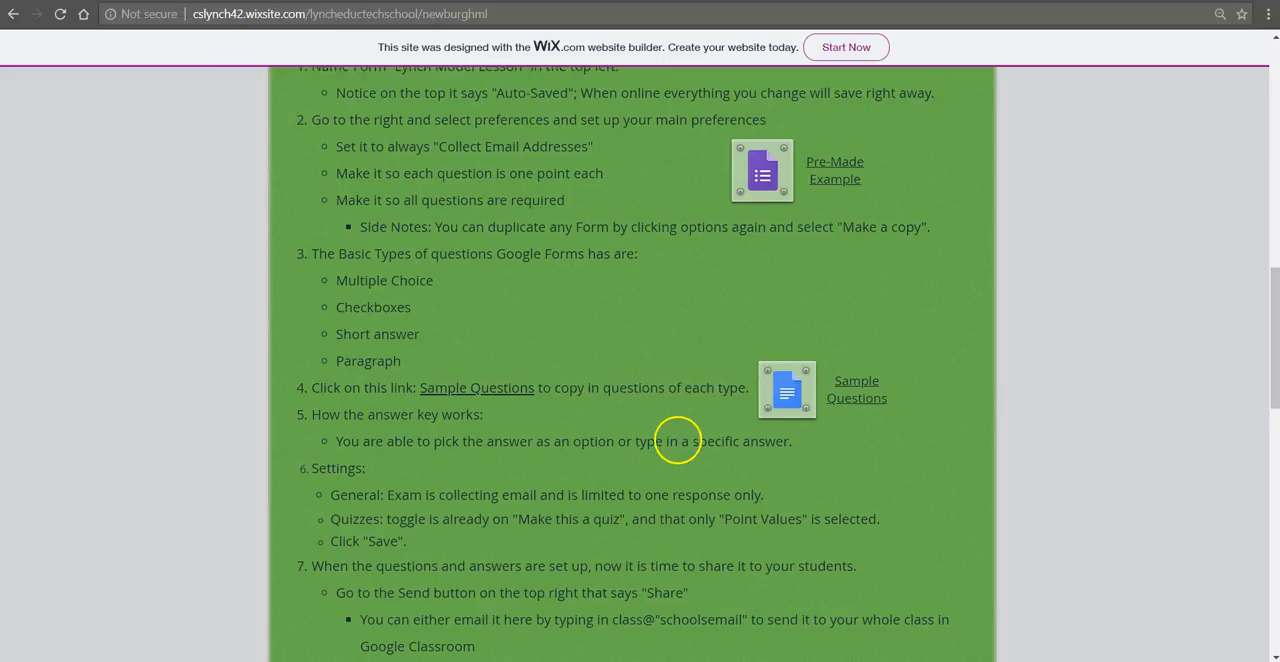
{"action": "scroll", "coordinate": [677, 443], "scroll_direction": "down", "scroll_amount": 5}
{"action": "left_click", "coordinate": [504, 369]}
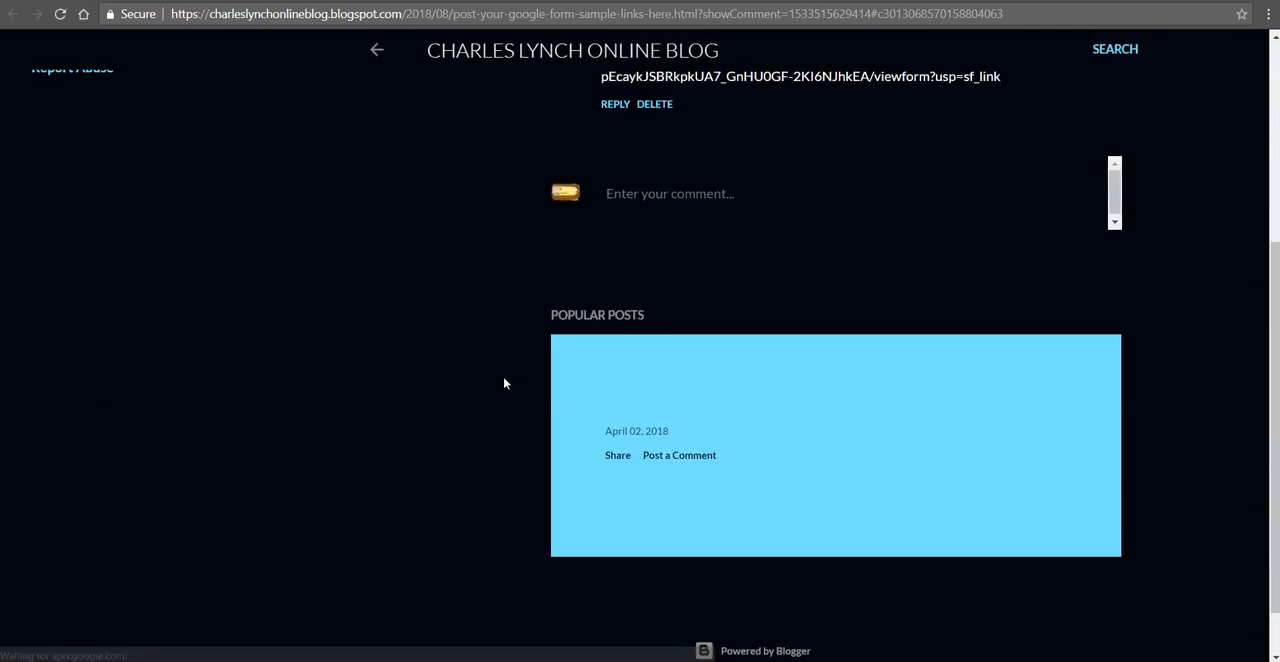
{"action": "left_click", "coordinate": [671, 219]}
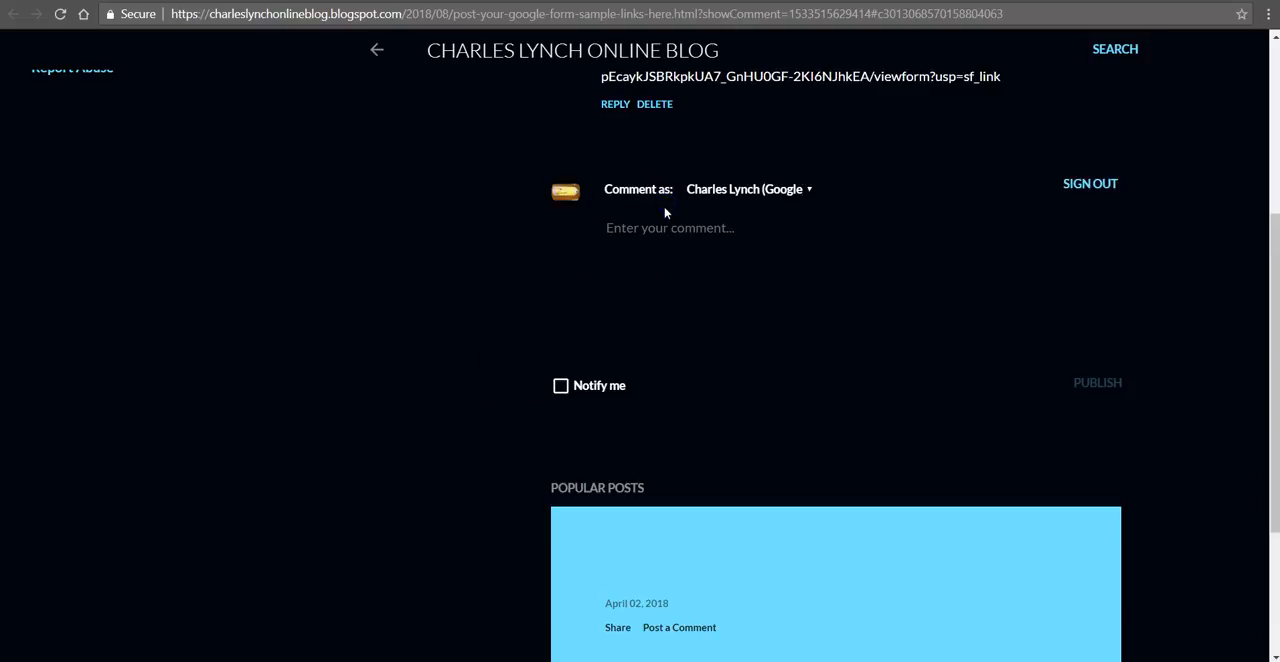
{"action": "key", "text": "ctrl+v"}
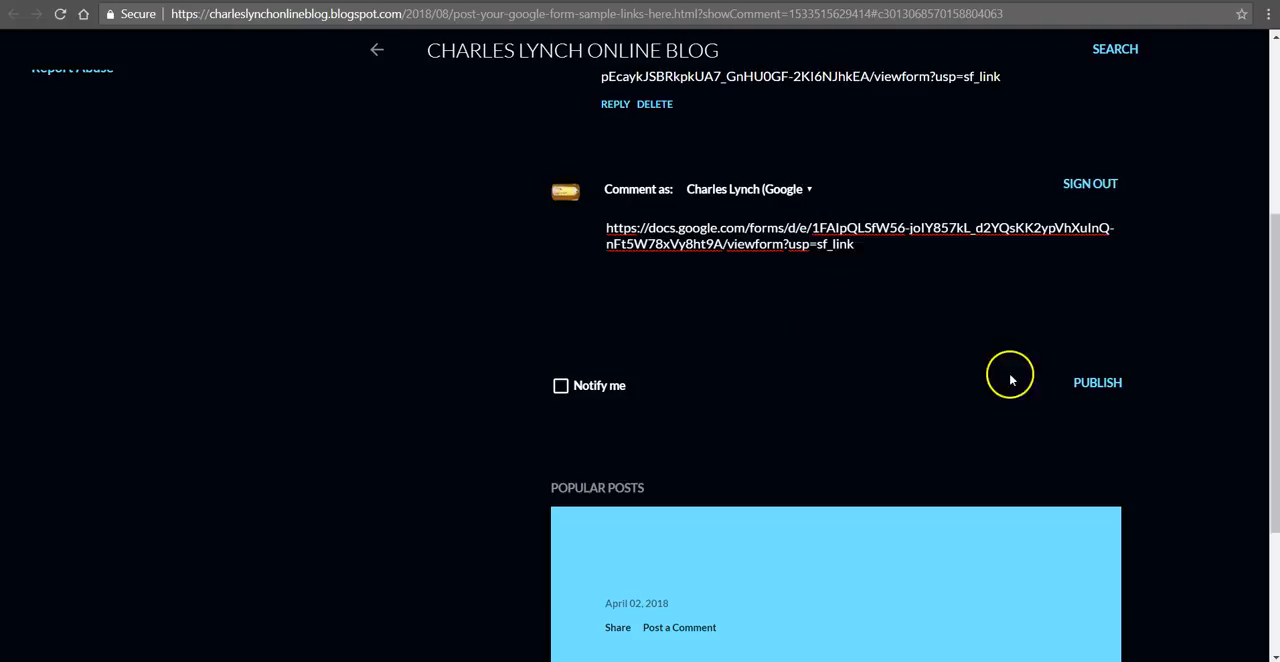
{"action": "left_click", "coordinate": [1086, 383]}
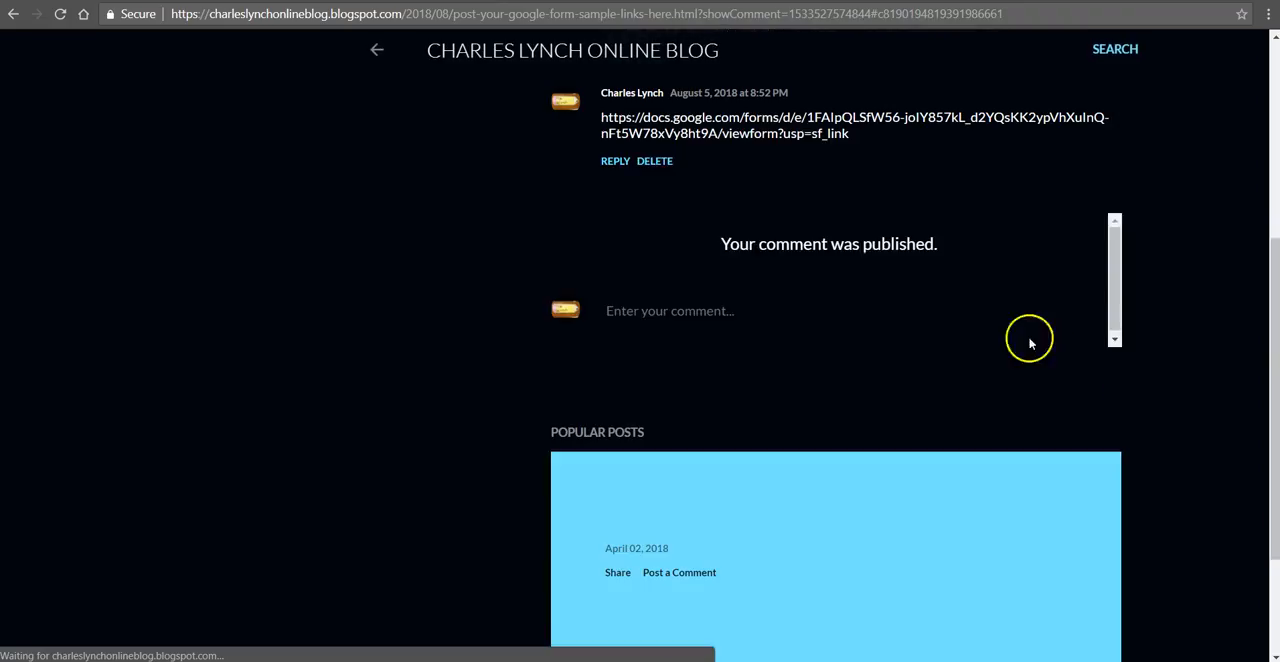
{"action": "scroll", "coordinate": [466, 310], "scroll_direction": "up", "scroll_amount": 3}
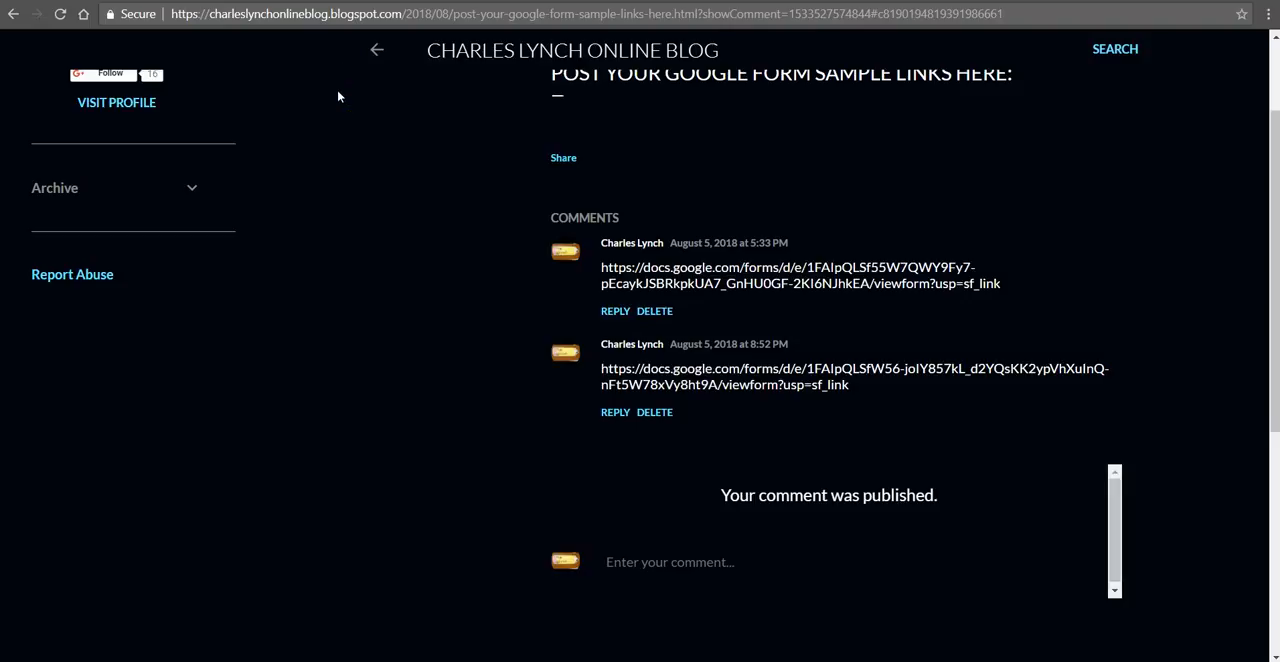
Step: Read the lesson's Ending-Steps on responses and view the Lynch Model Lesson - Review form's responses
{"action": "key", "text": "ctrl+shift+Tab"}
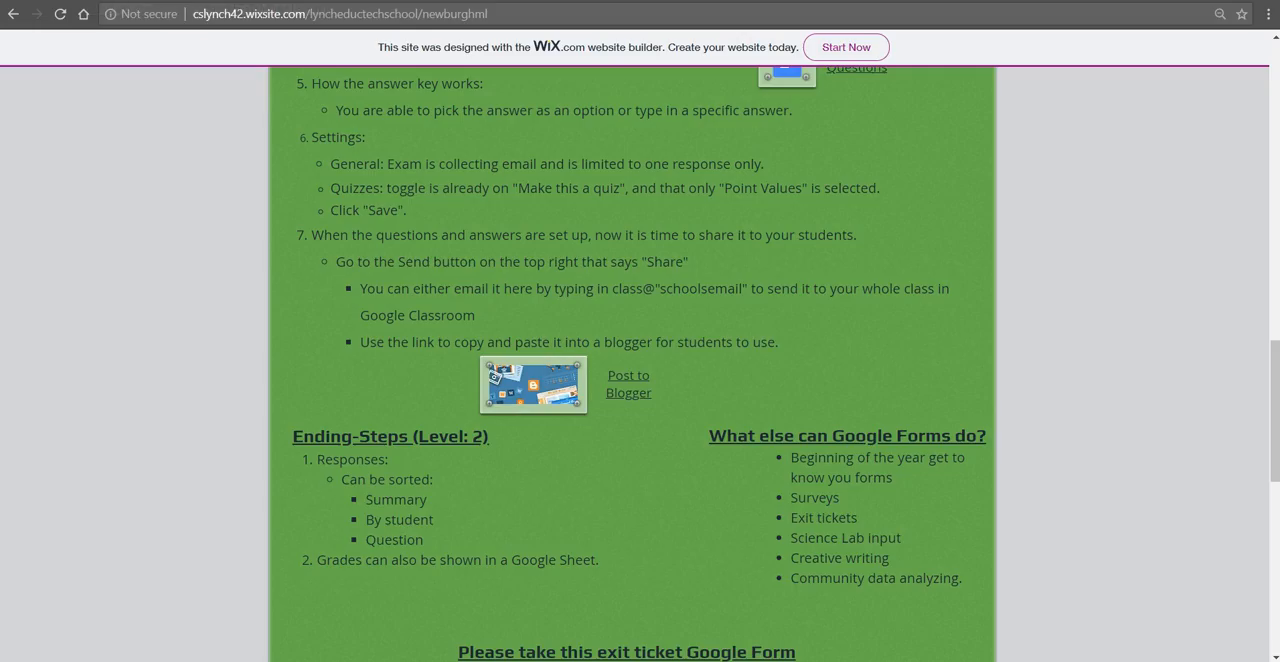
{"action": "scroll", "coordinate": [688, 373], "scroll_direction": "down", "scroll_amount": 1}
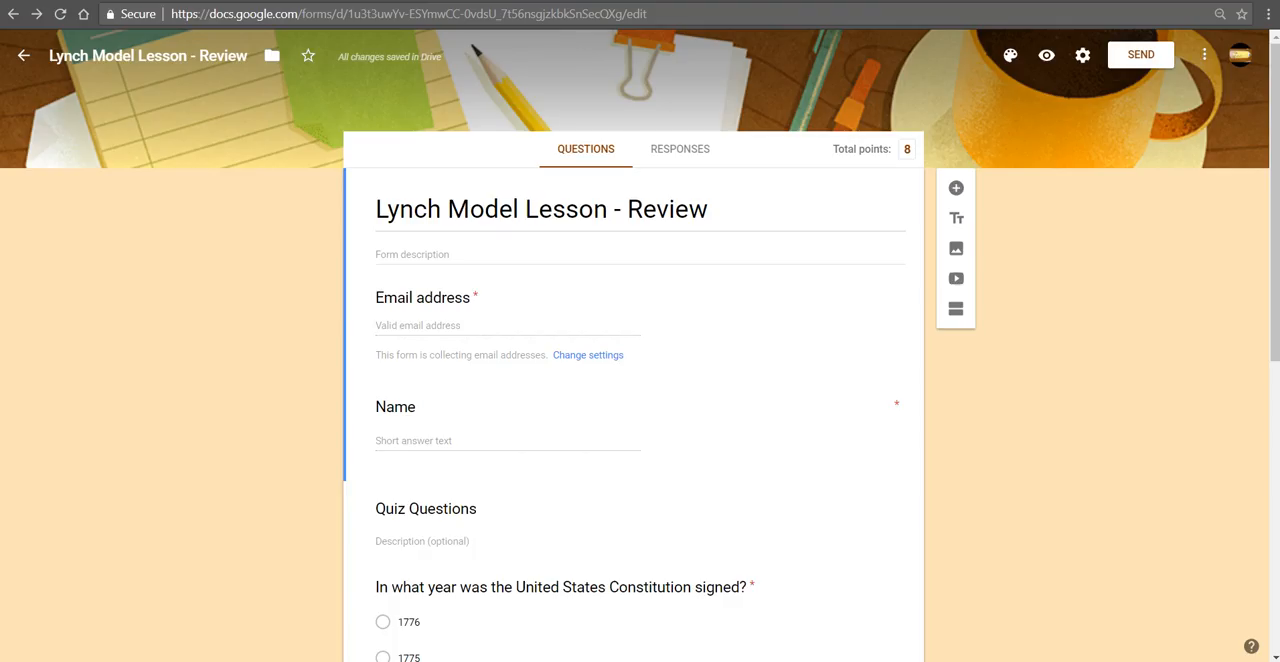
{"action": "left_click", "coordinate": [675, 149]}
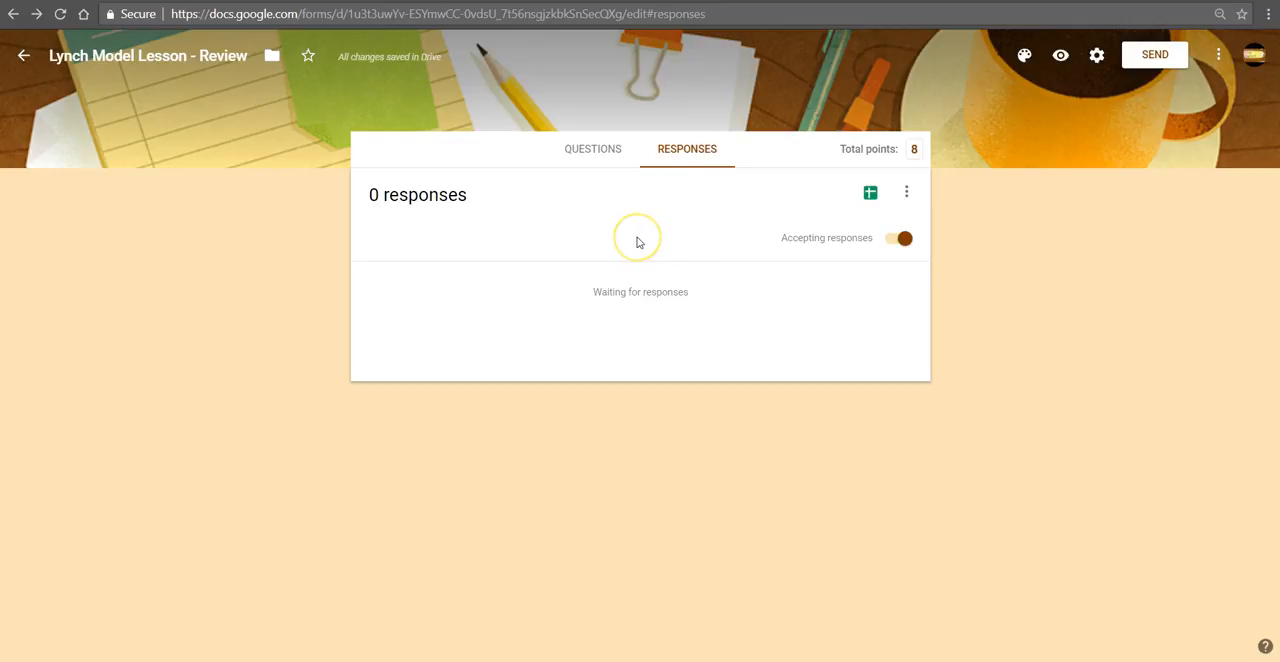
Step: Open the Pre-Made Example form from the lesson site, switch it to editing and show its responses
{"action": "left_click", "coordinate": [147, 1]}
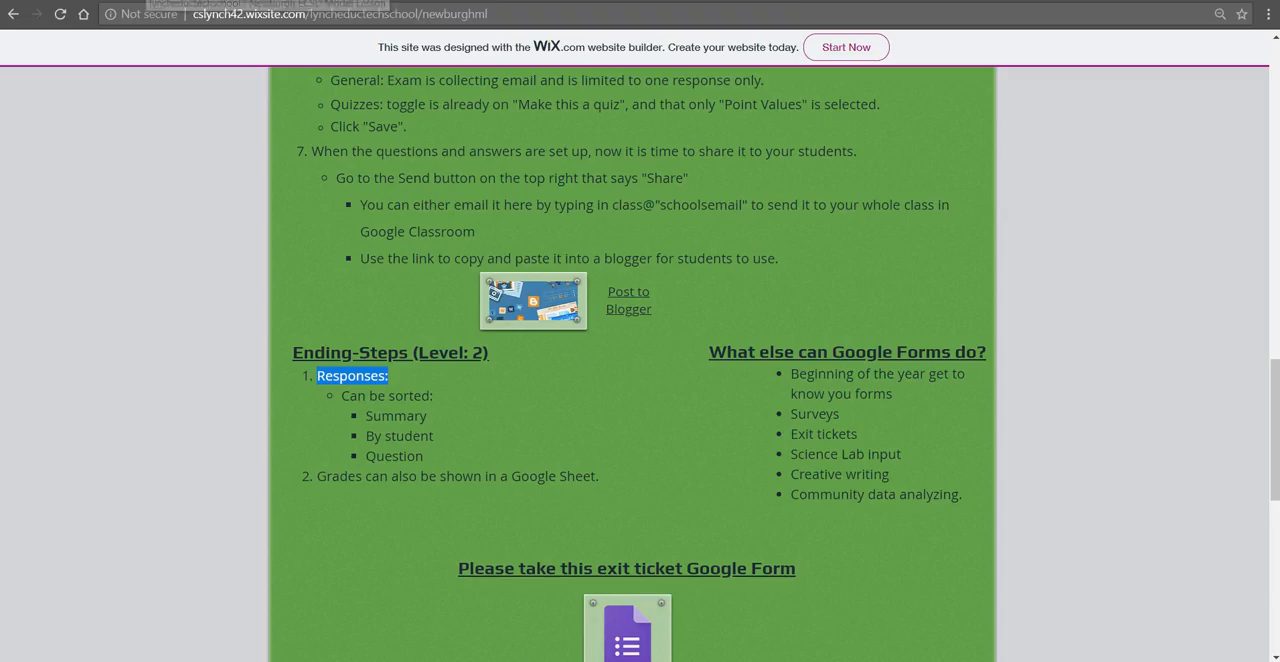
{"action": "scroll", "coordinate": [609, 347], "scroll_direction": "up", "scroll_amount": 3}
{"action": "scroll", "coordinate": [609, 347], "scroll_direction": "up", "scroll_amount": 5}
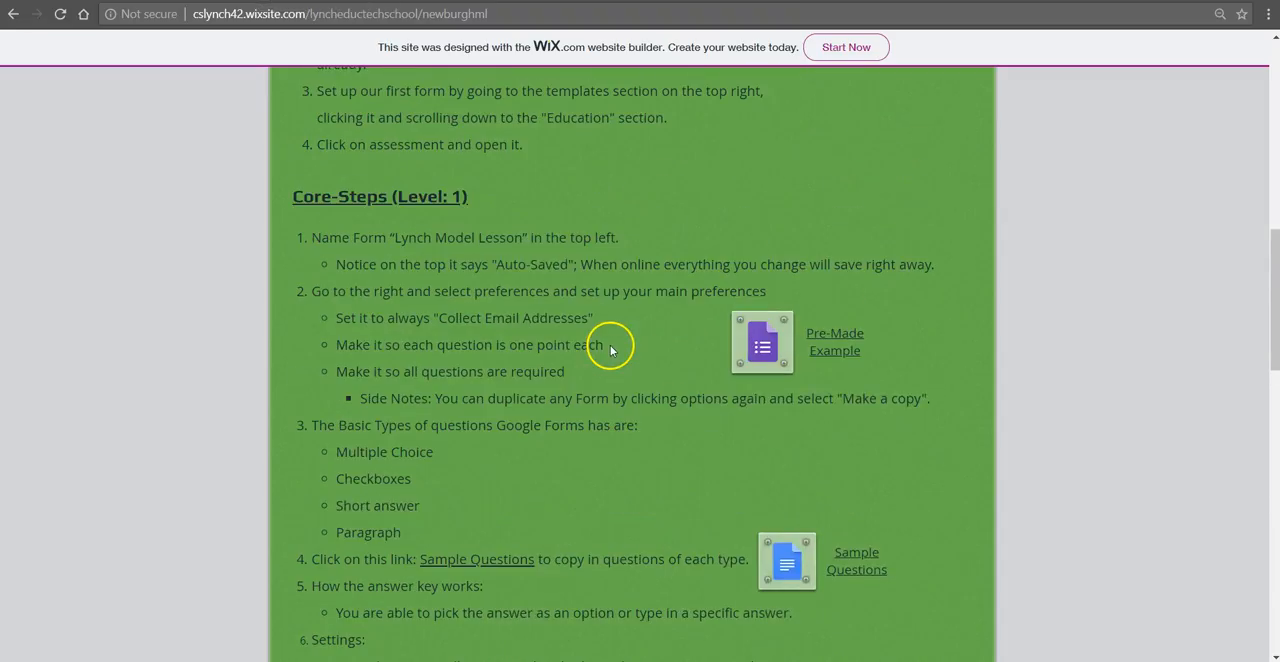
{"action": "left_click", "coordinate": [762, 342]}
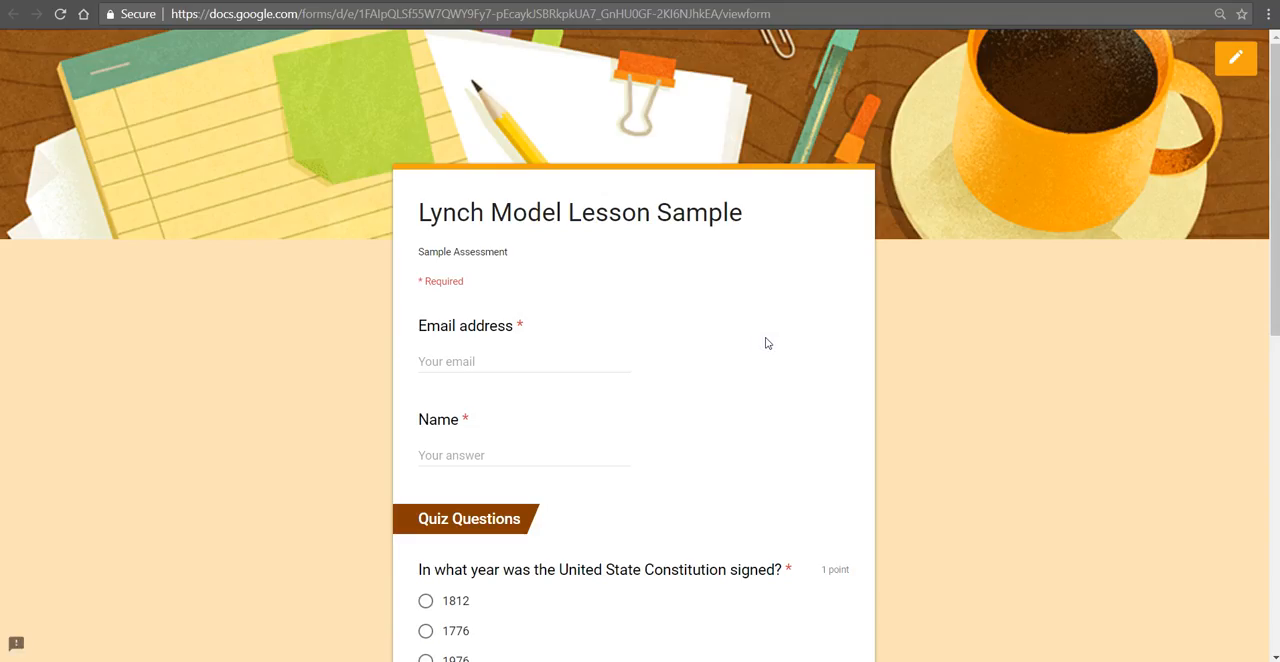
{"action": "left_click", "coordinate": [1233, 60]}
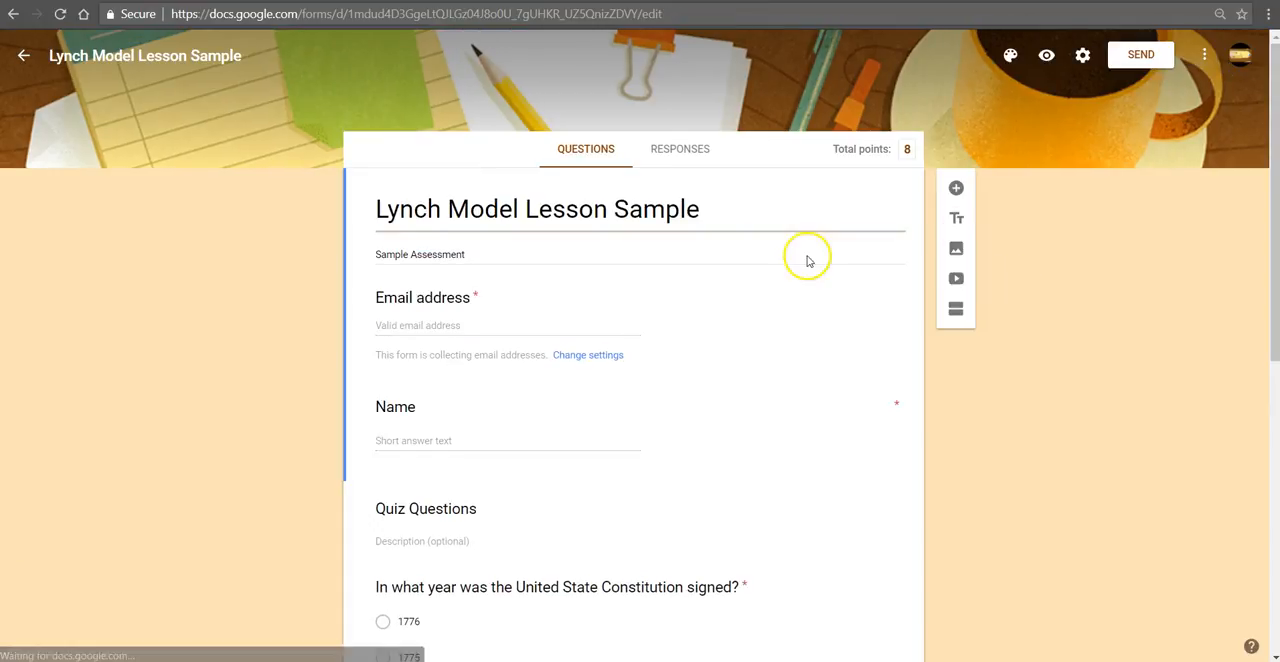
{"action": "left_click", "coordinate": [680, 158]}
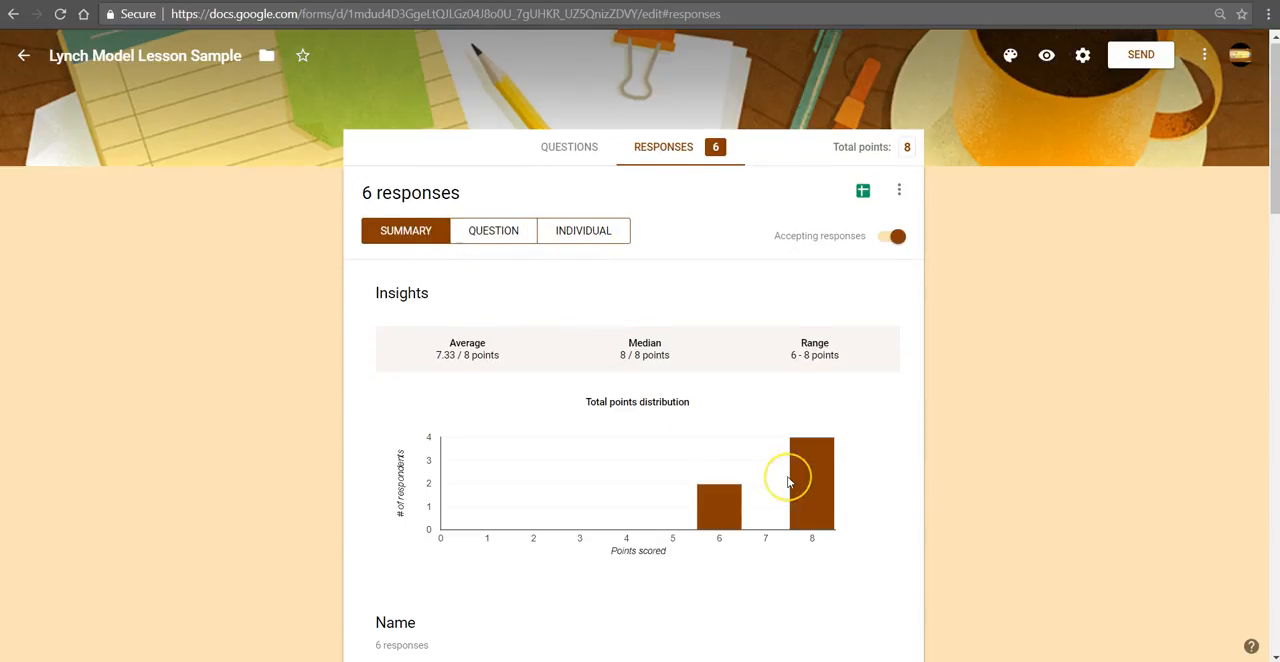
Step: Examine the response summary's Insights: average, median, range and the total points distribution chart
{"action": "scroll", "coordinate": [787, 481], "scroll_direction": "down", "scroll_amount": 2}
{"action": "scroll", "coordinate": [787, 481], "scroll_direction": "up", "scroll_amount": 2}
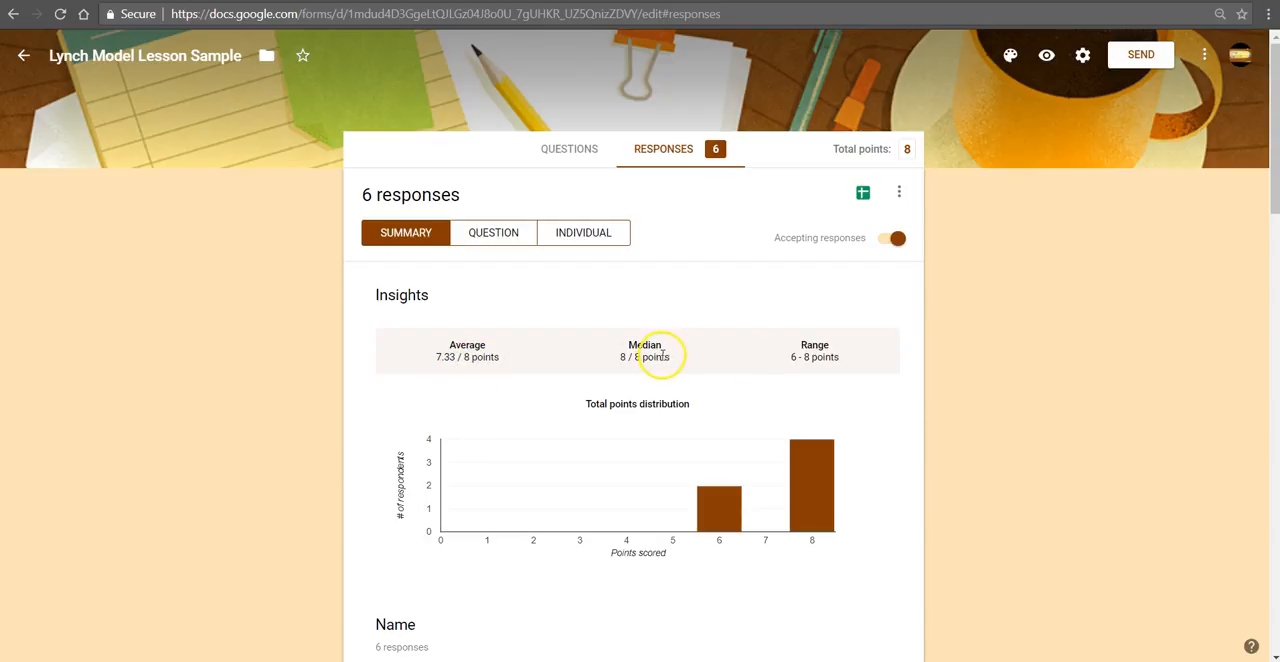
{"action": "left_click_drag", "start_coordinate": [668, 356], "coordinate": [637, 360]}
{"action": "left_click_drag", "start_coordinate": [840, 357], "coordinate": [789, 359]}
{"action": "left_click", "coordinate": [811, 458]}
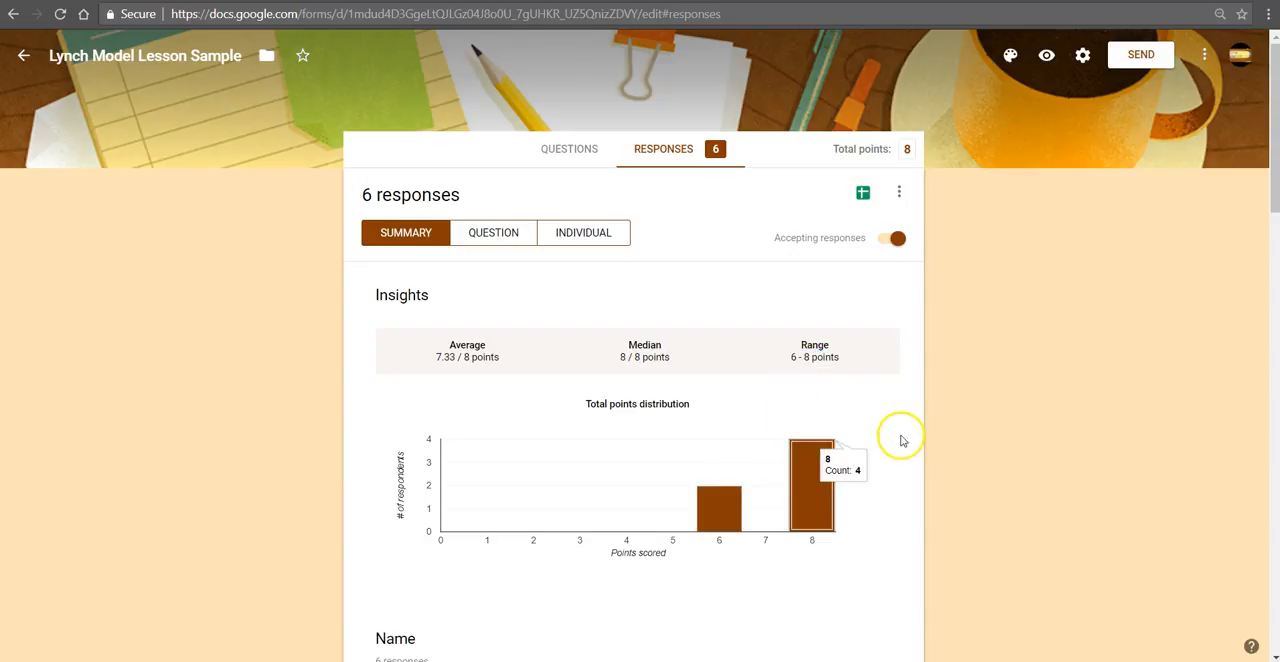
Step: Review the rest of the response summary, from the respondent names through each quiz question's answers
{"action": "scroll", "coordinate": [900, 437], "scroll_direction": "down", "scroll_amount": 3}
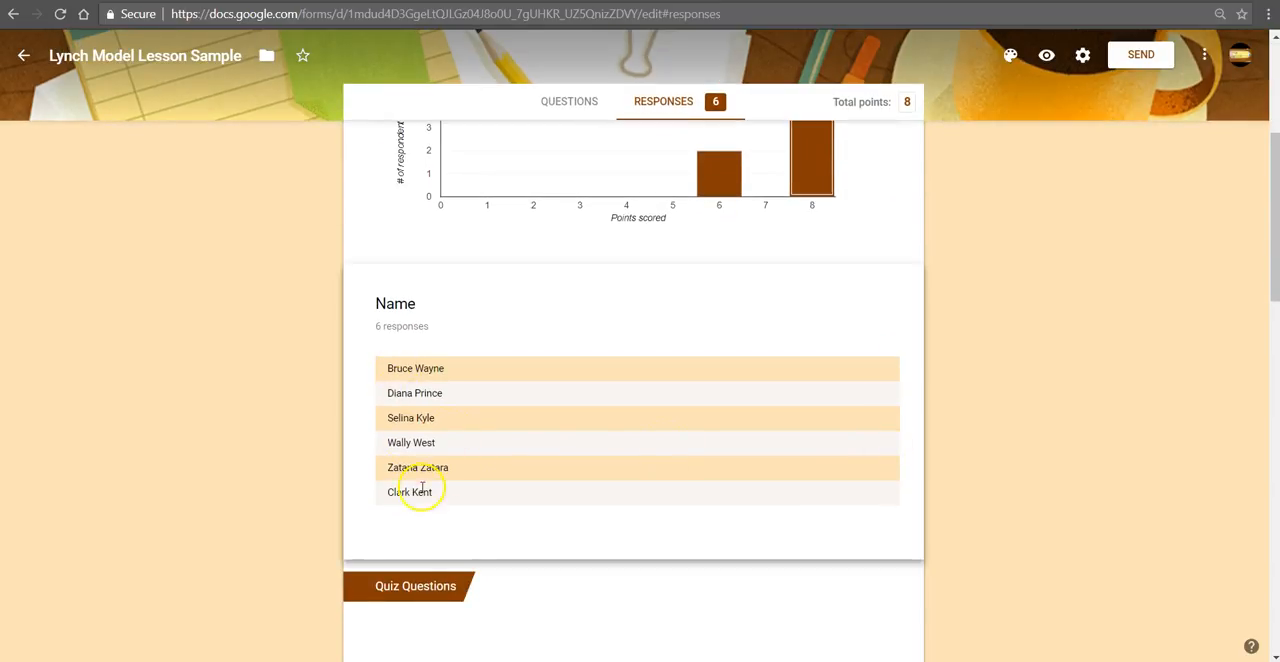
{"action": "scroll", "coordinate": [466, 531], "scroll_direction": "down", "scroll_amount": 3}
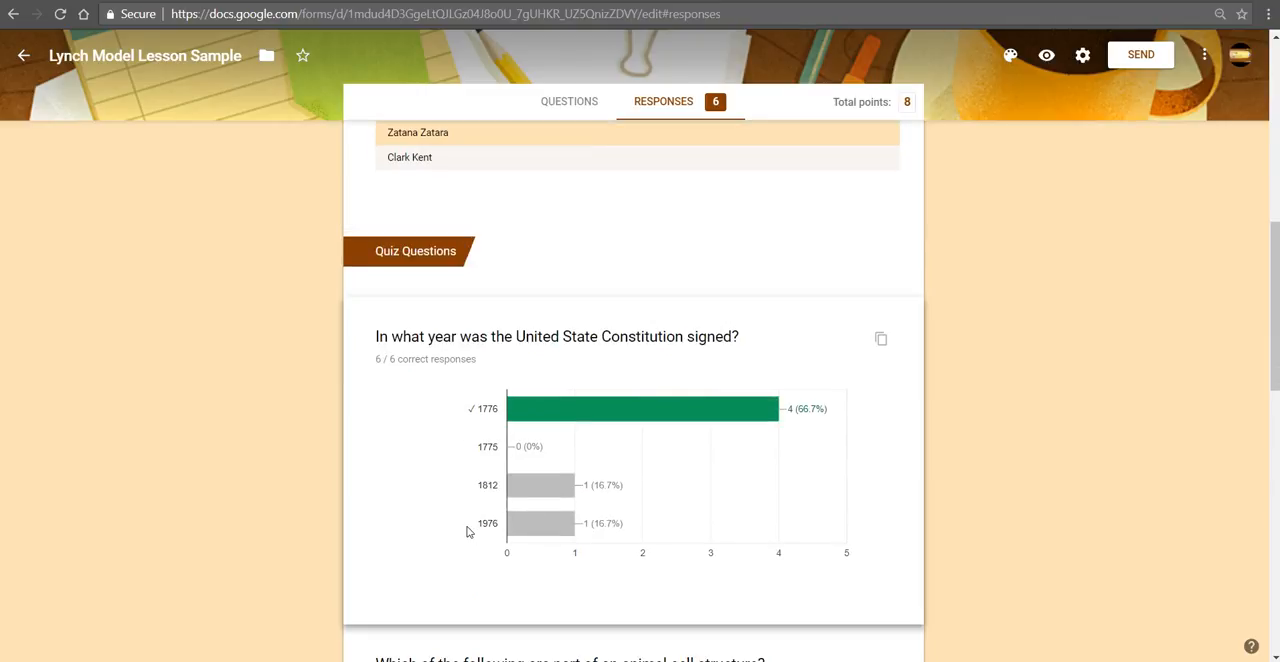
{"action": "scroll", "coordinate": [671, 417], "scroll_direction": "down", "scroll_amount": 3}
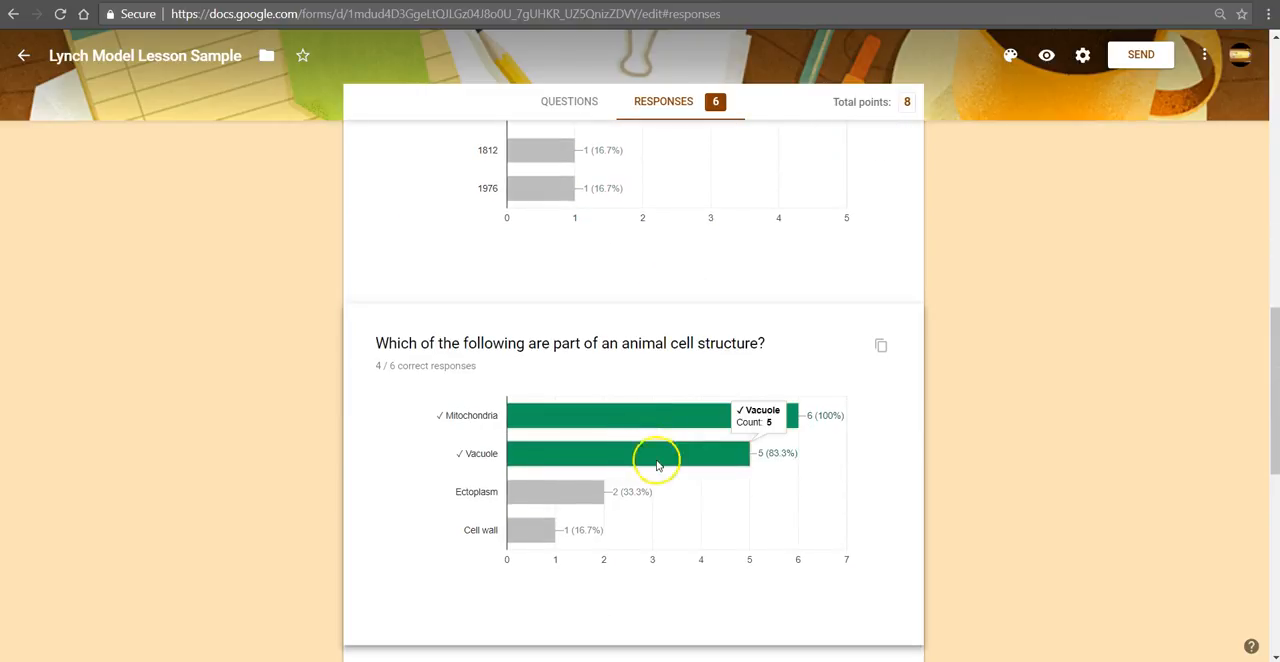
{"action": "scroll", "coordinate": [700, 478], "scroll_direction": "down", "scroll_amount": 1}
{"action": "scroll", "coordinate": [706, 481], "scroll_direction": "down", "scroll_amount": 1}
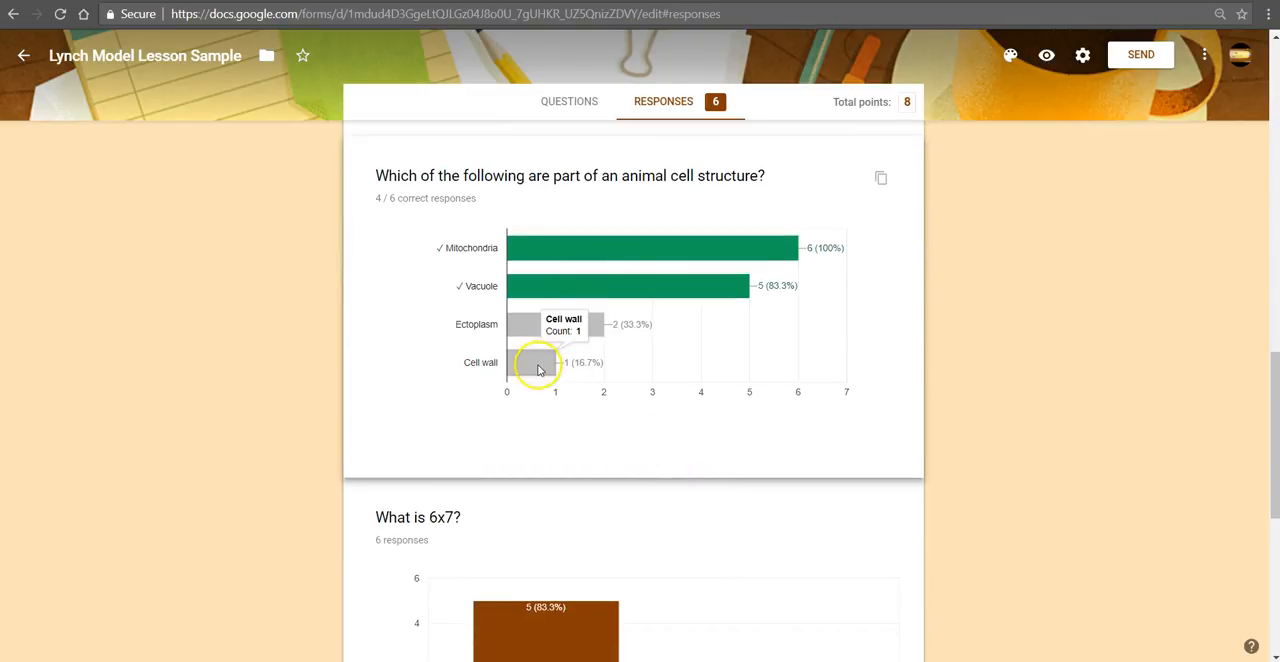
{"action": "scroll", "coordinate": [641, 493], "scroll_direction": "down", "scroll_amount": 3}
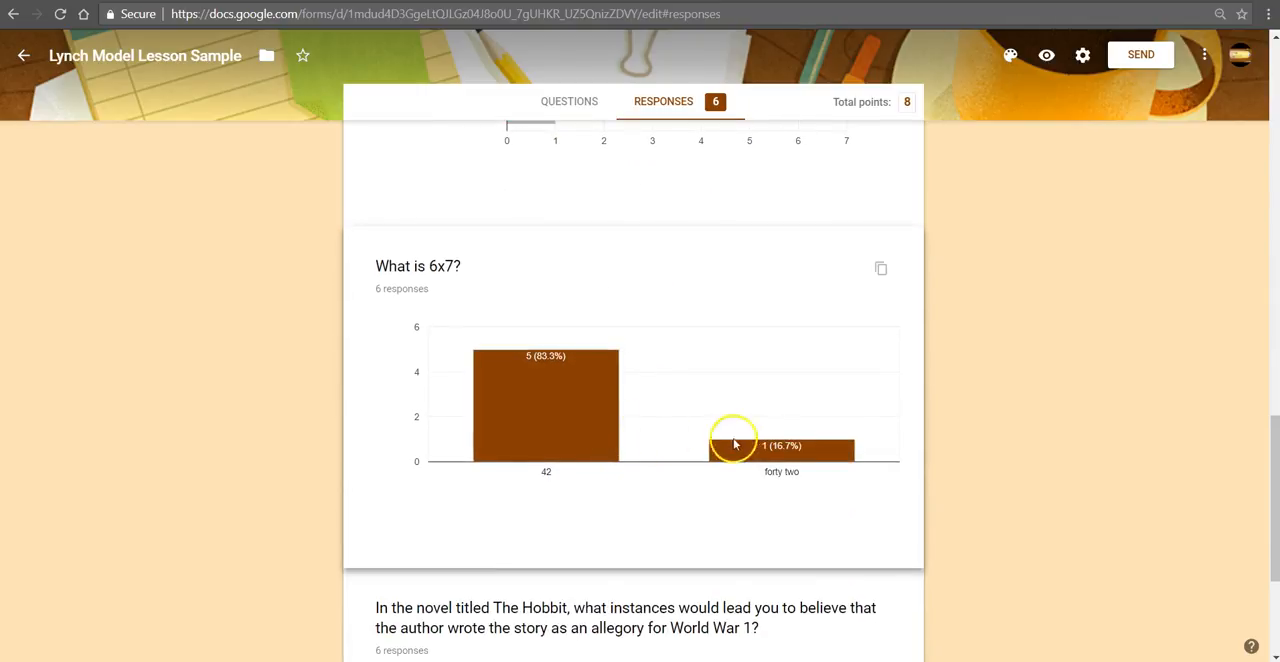
{"action": "scroll", "coordinate": [674, 482], "scroll_direction": "down", "scroll_amount": 3}
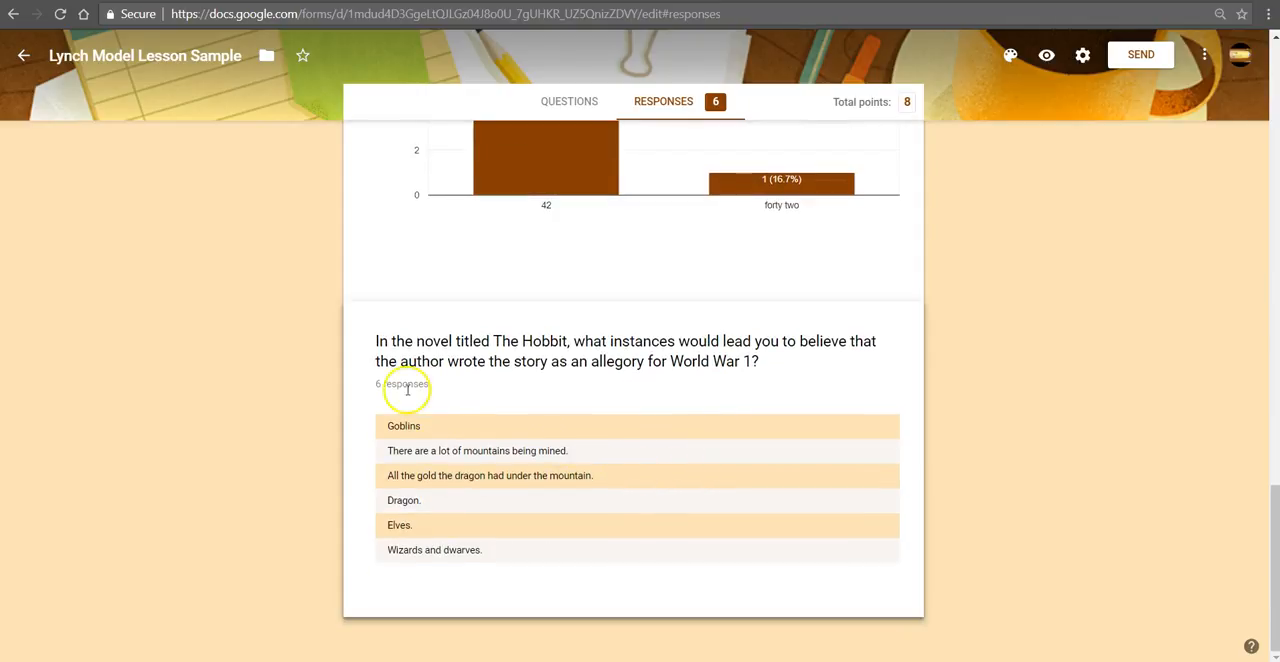
{"action": "double_click", "coordinate": [488, 345]}
{"action": "left_click", "coordinate": [601, 356]}
{"action": "scroll", "coordinate": [650, 428], "scroll_direction": "up", "scroll_amount": 15}
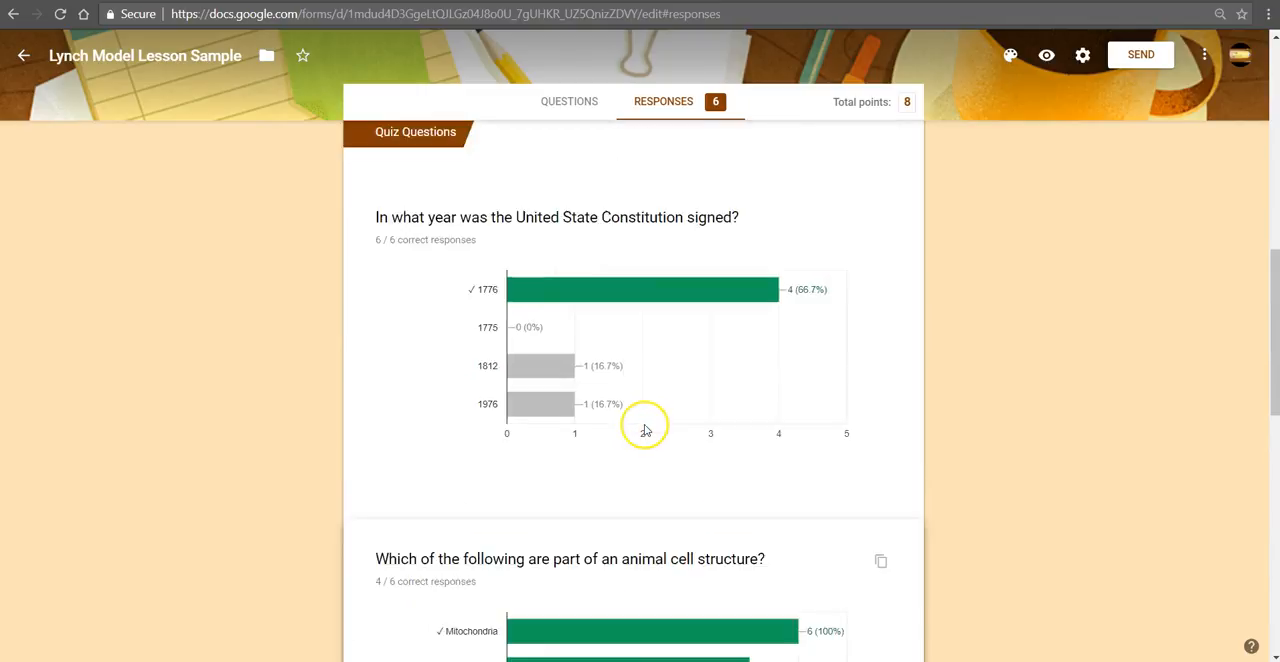
{"action": "scroll", "coordinate": [646, 430], "scroll_direction": "up", "scroll_amount": 1}
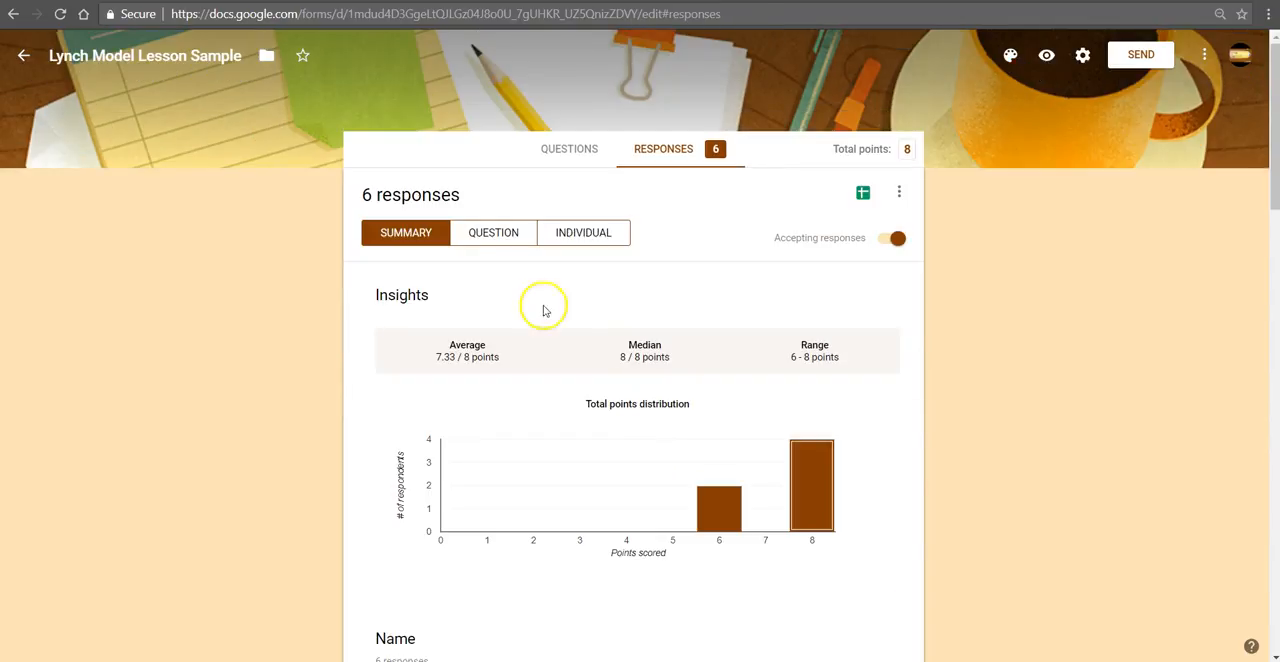
Step: View the responses by question and step through to the Hobbit allegory question
{"action": "left_click", "coordinate": [502, 240]}
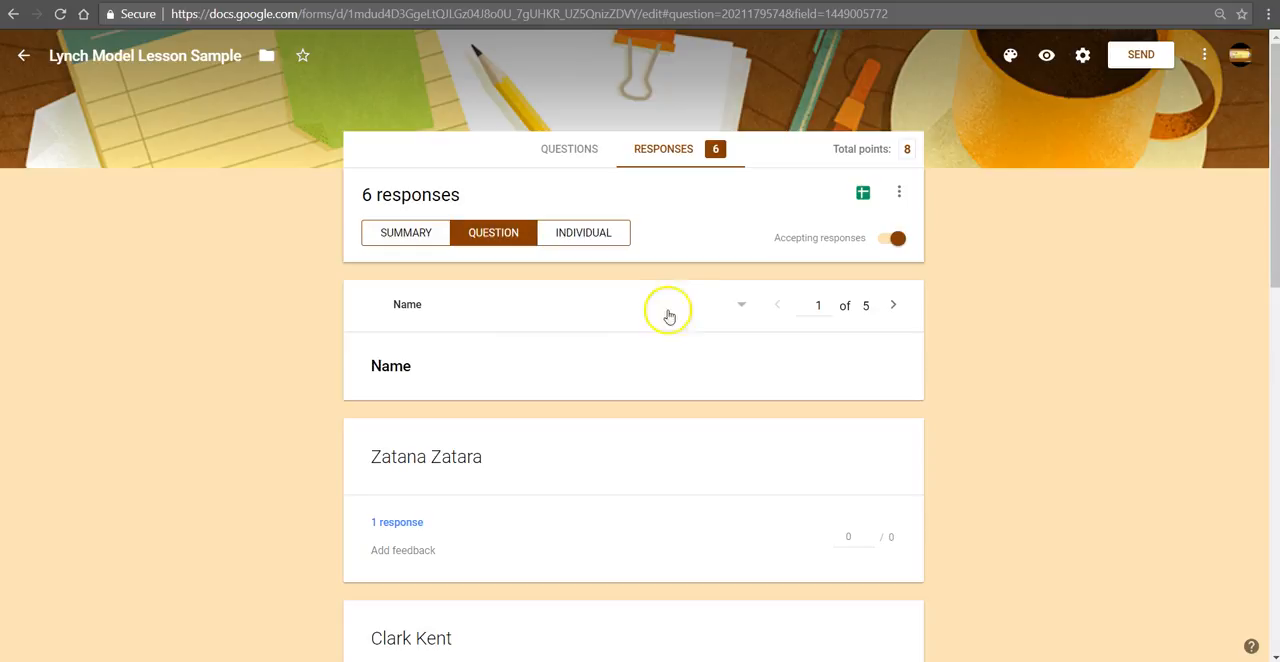
{"action": "left_click", "coordinate": [735, 309]}
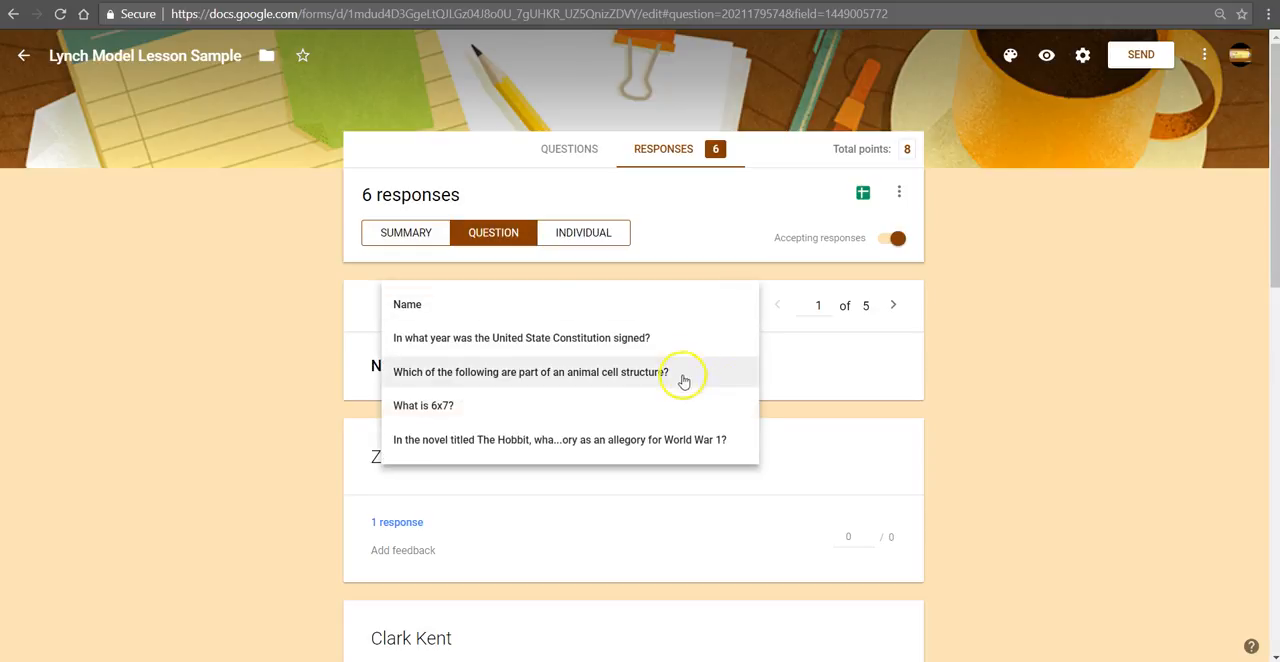
{"action": "left_click", "coordinate": [895, 308]}
{"action": "left_click", "coordinate": [894, 308]}
{"action": "left_click", "coordinate": [894, 308]}
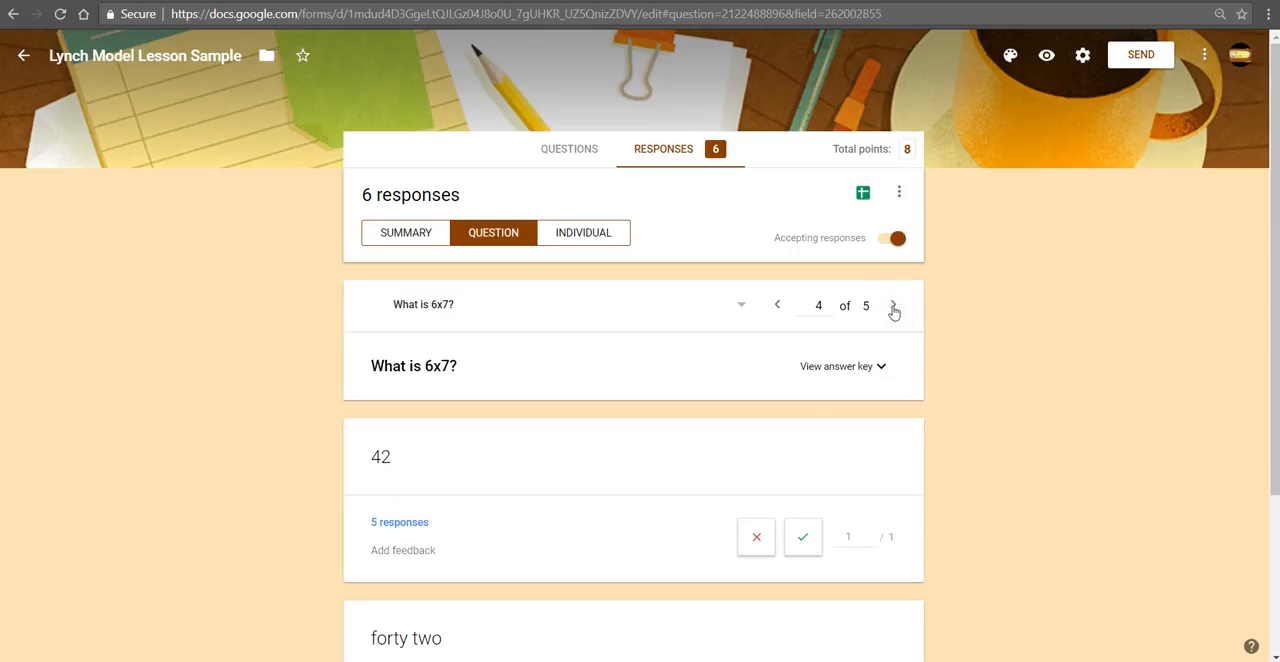
{"action": "left_click", "coordinate": [894, 308]}
Step: Return to the "What is 6x7?" question, check its answer key, hide it and look over the graded answers
{"action": "left_click", "coordinate": [779, 306]}
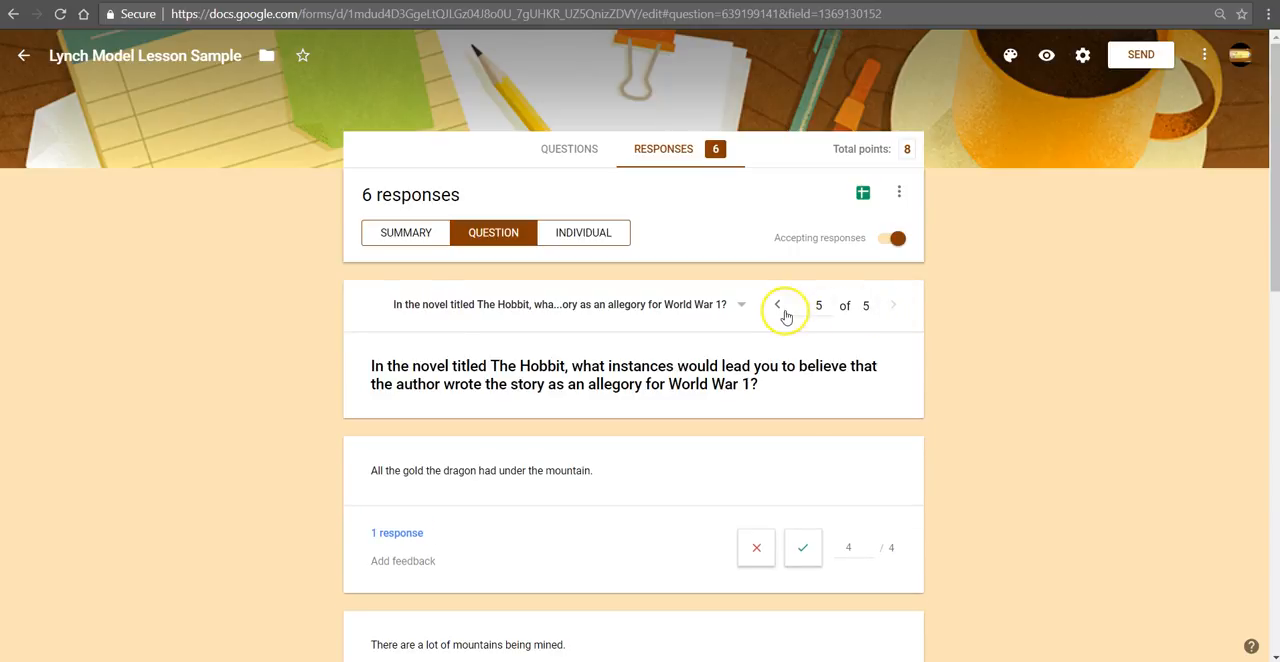
{"action": "left_click", "coordinate": [850, 366]}
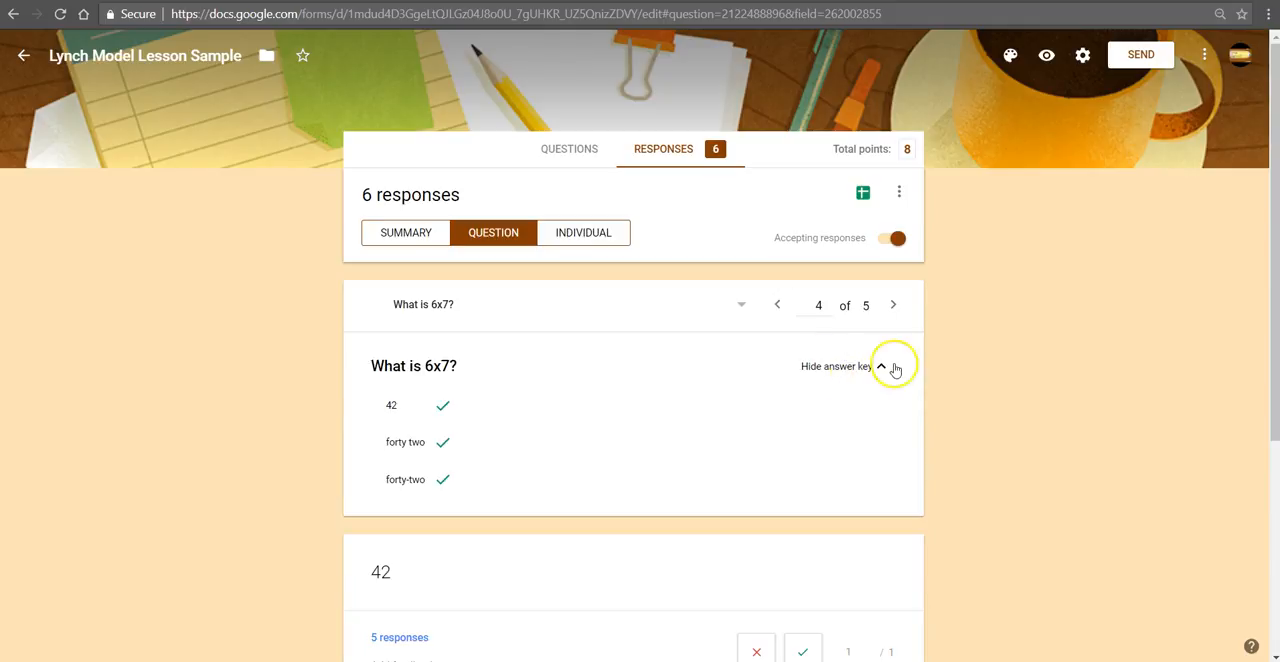
{"action": "left_click", "coordinate": [838, 367]}
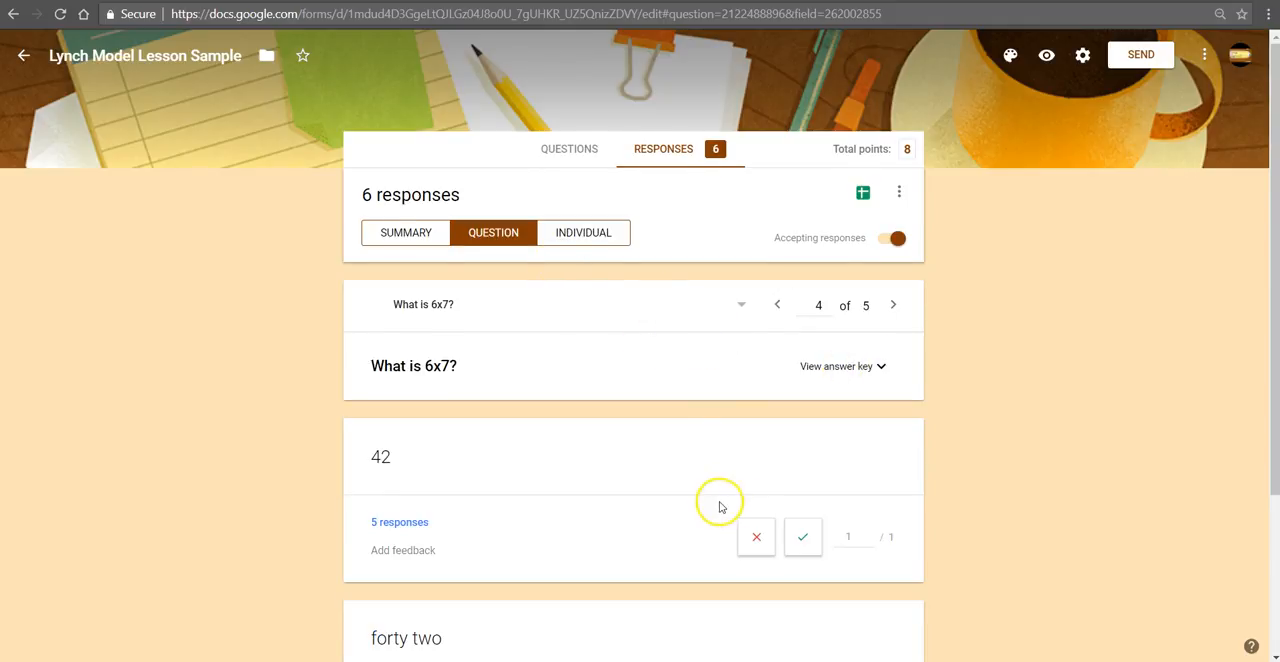
{"action": "scroll", "coordinate": [717, 506], "scroll_direction": "down", "scroll_amount": 2}
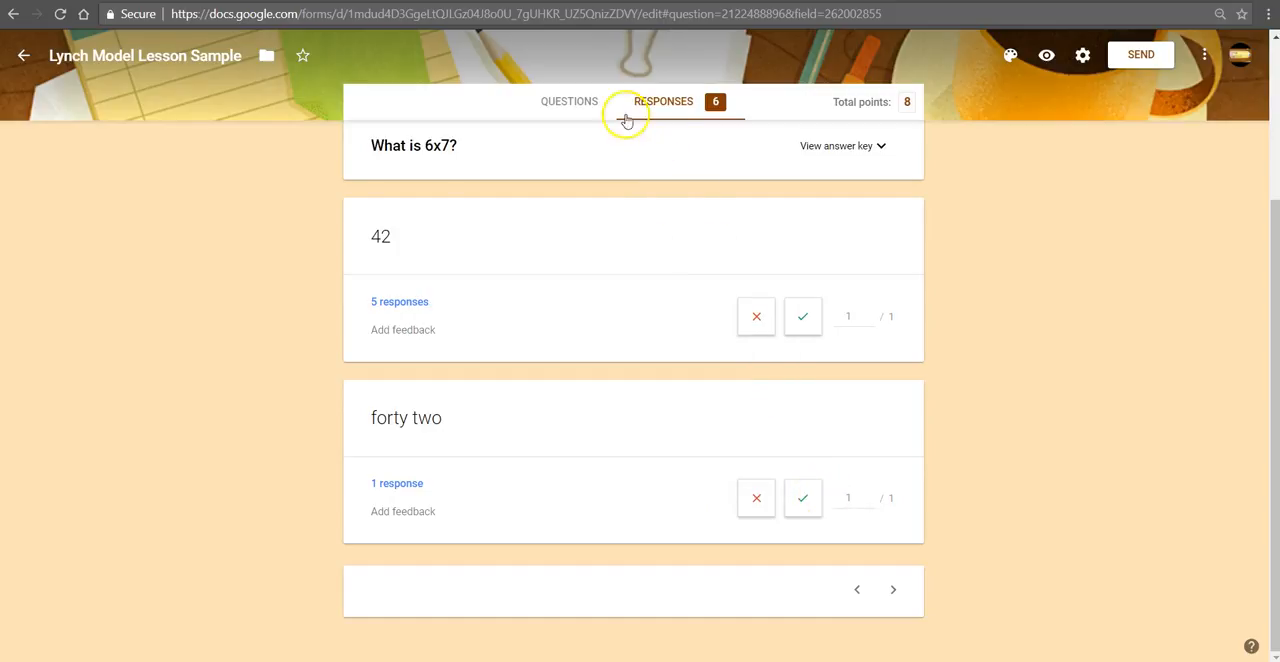
Step: View the individual responses and examine the first respondent's score, answers and points for each question
{"action": "scroll", "coordinate": [723, 175], "scroll_direction": "up", "scroll_amount": 2}
{"action": "left_click", "coordinate": [584, 233]}
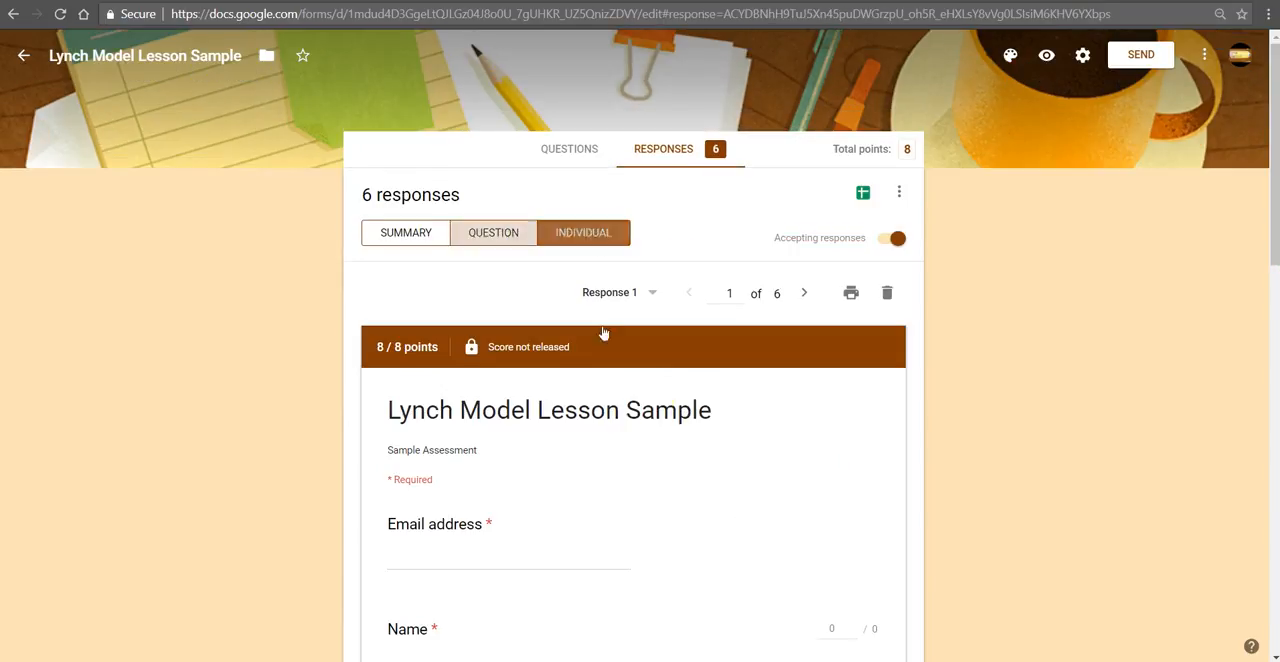
{"action": "scroll", "coordinate": [825, 454], "scroll_direction": "down", "scroll_amount": 1}
{"action": "scroll", "coordinate": [828, 455], "scroll_direction": "down", "scroll_amount": 1}
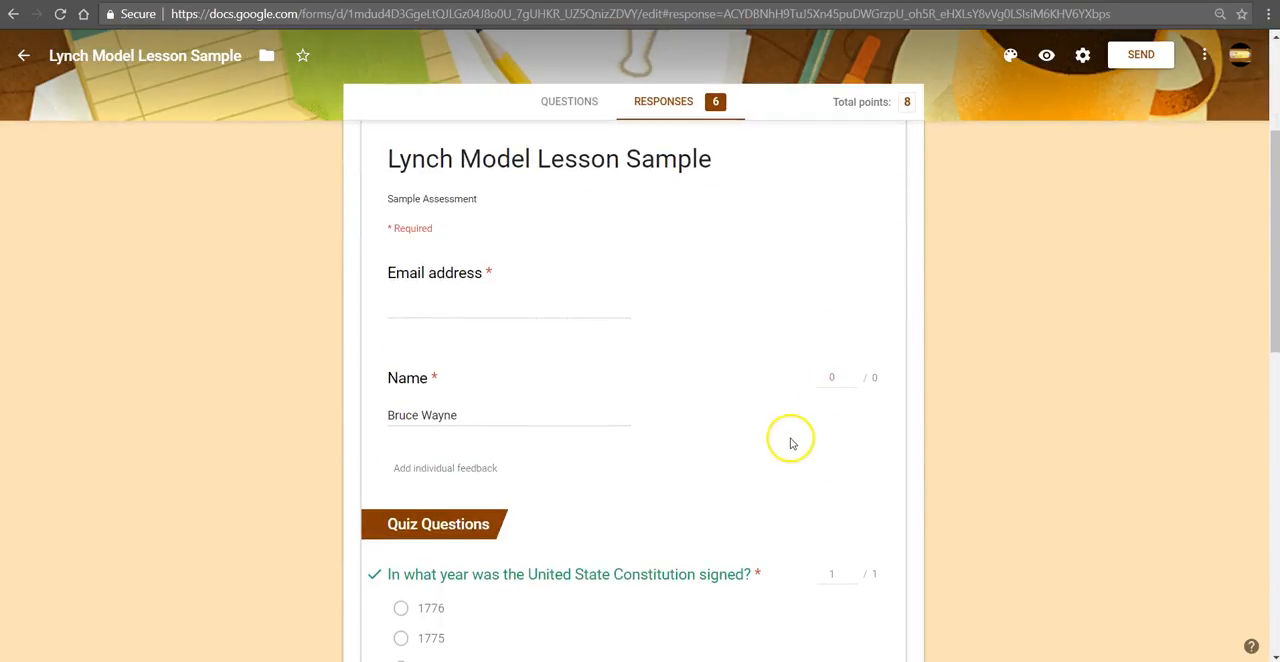
{"action": "scroll", "coordinate": [792, 444], "scroll_direction": "up", "scroll_amount": 1}
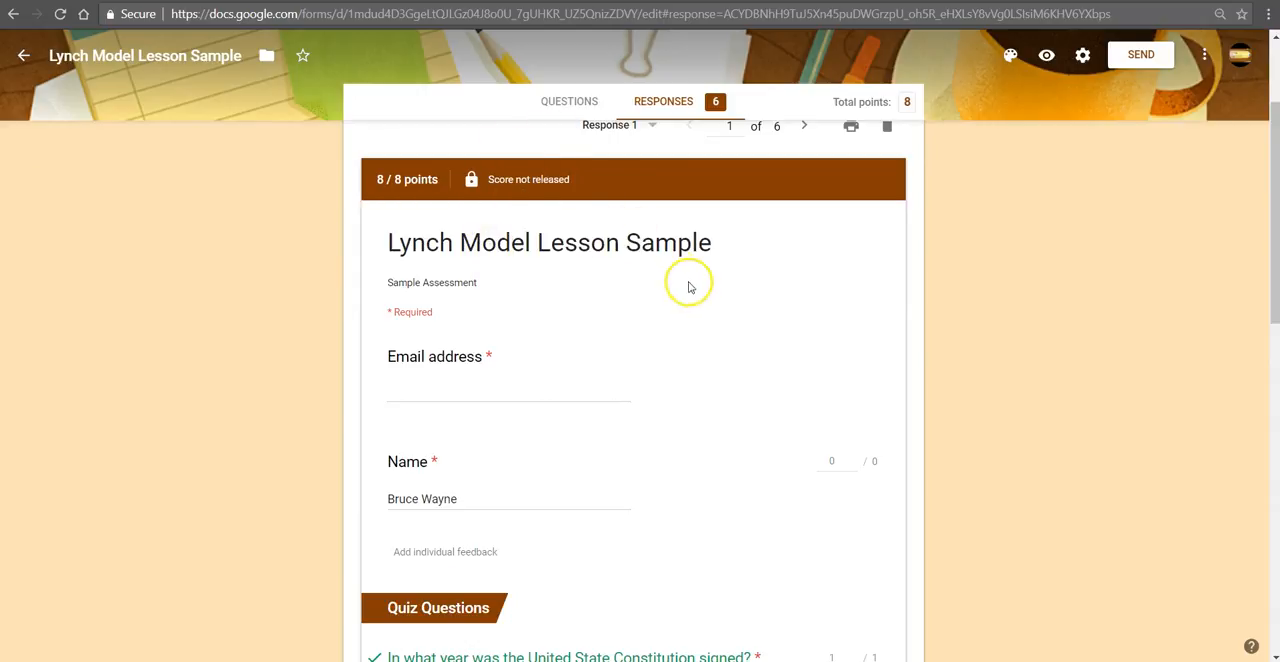
{"action": "scroll", "coordinate": [710, 401], "scroll_direction": "down", "scroll_amount": 2}
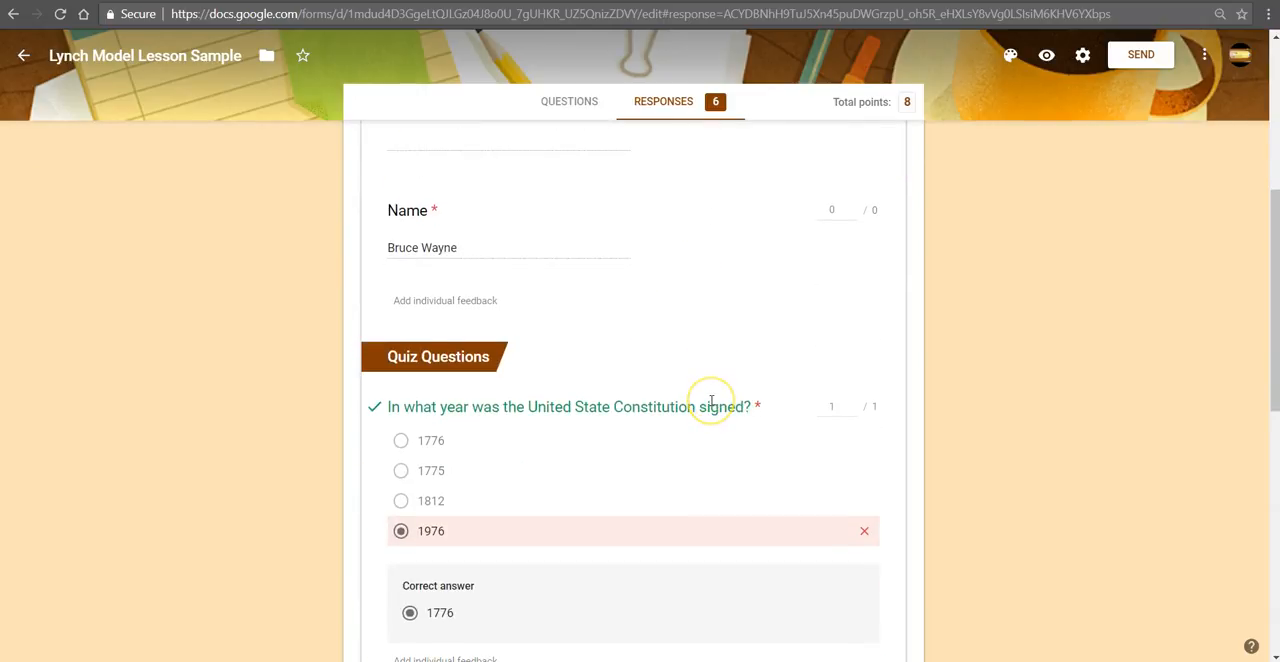
{"action": "scroll", "coordinate": [711, 401], "scroll_direction": "down", "scroll_amount": 2}
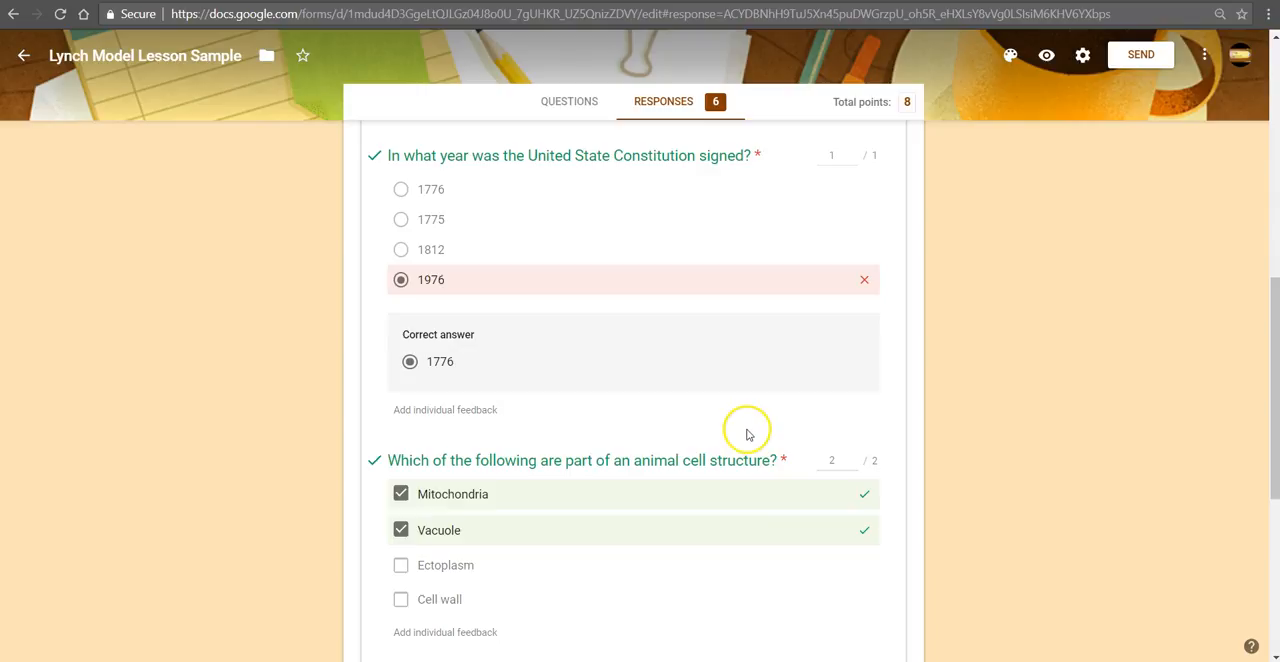
{"action": "scroll", "coordinate": [747, 432], "scroll_direction": "down", "scroll_amount": 2}
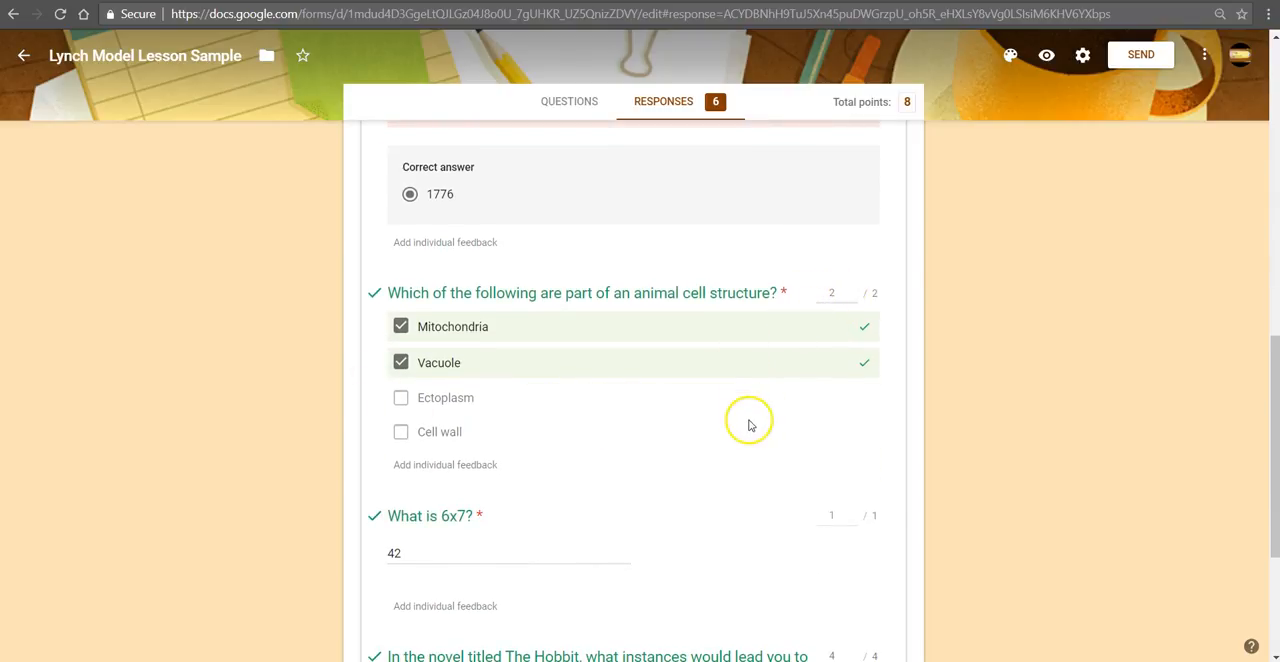
{"action": "scroll", "coordinate": [746, 427], "scroll_direction": "down", "scroll_amount": 2}
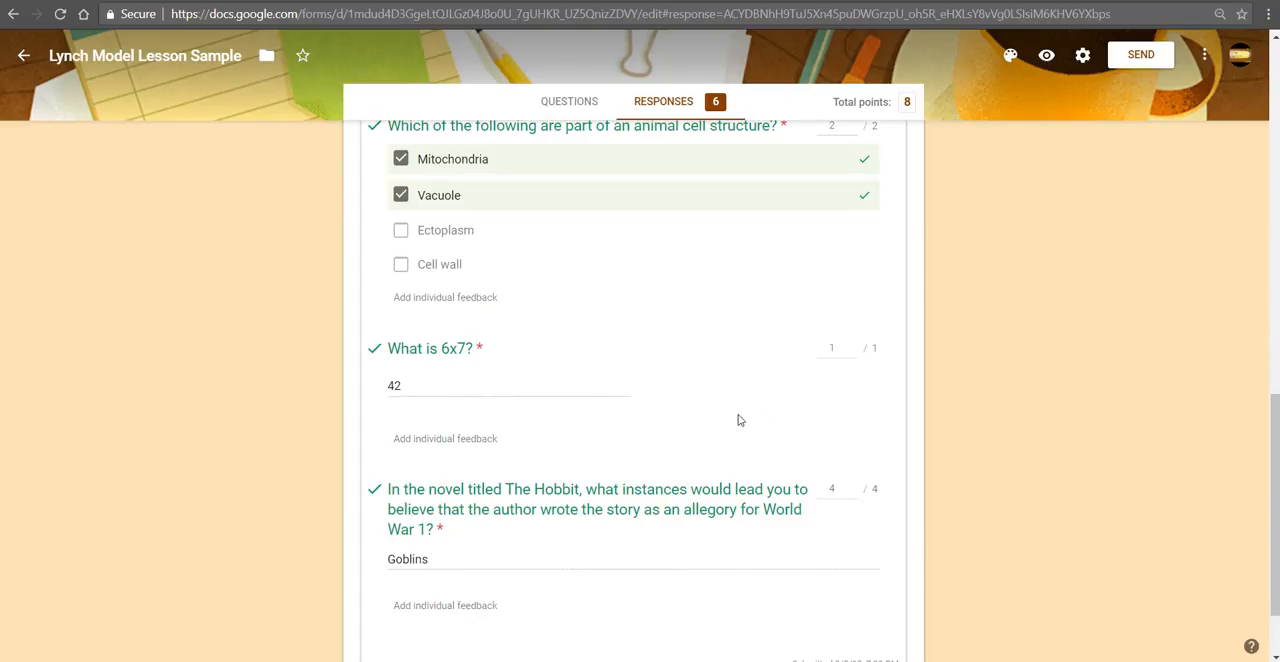
{"action": "scroll", "coordinate": [736, 416], "scroll_direction": "up", "scroll_amount": 3}
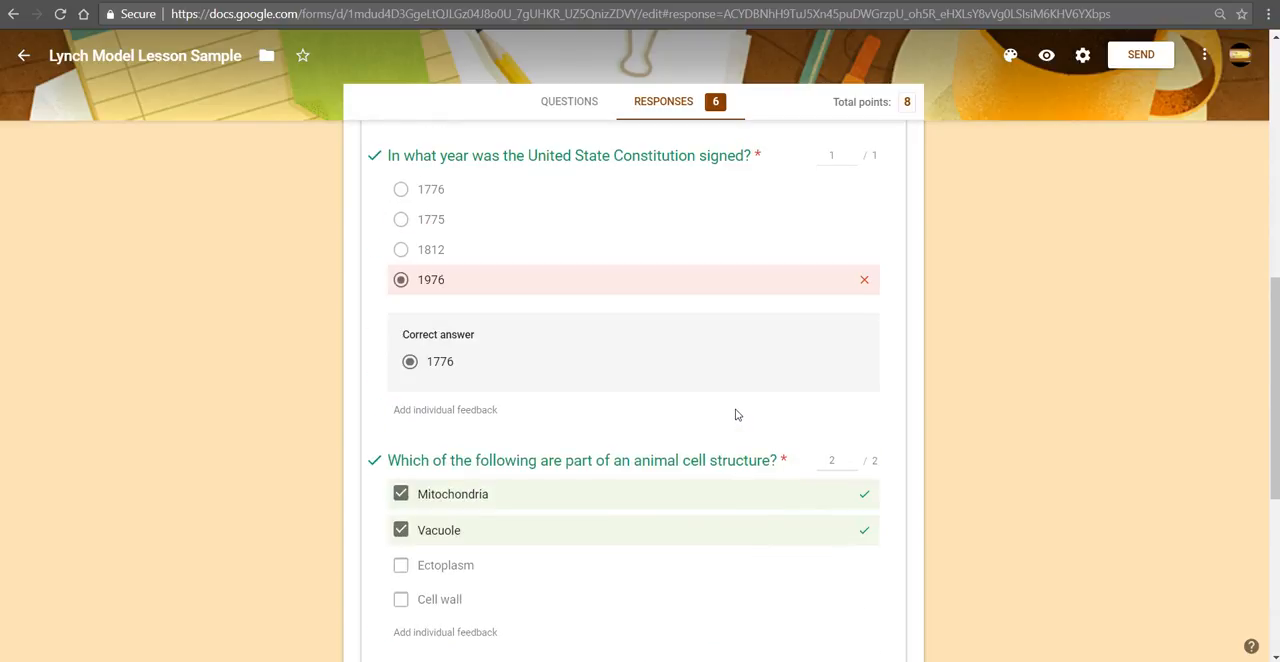
{"action": "scroll", "coordinate": [736, 414], "scroll_direction": "up", "scroll_amount": 3}
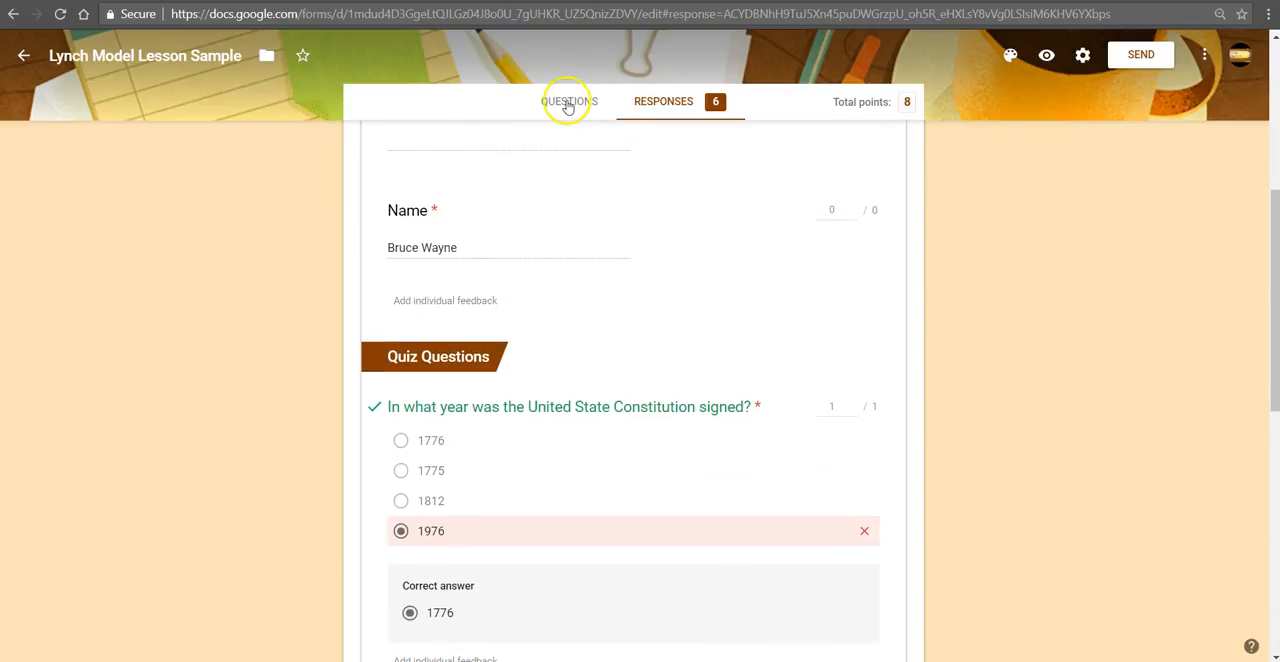
Step: Go back to the form's questions, check the Constitution question's answer key and return to editing the question
{"action": "left_click", "coordinate": [567, 103]}
{"action": "scroll", "coordinate": [466, 471], "scroll_direction": "down", "scroll_amount": 2}
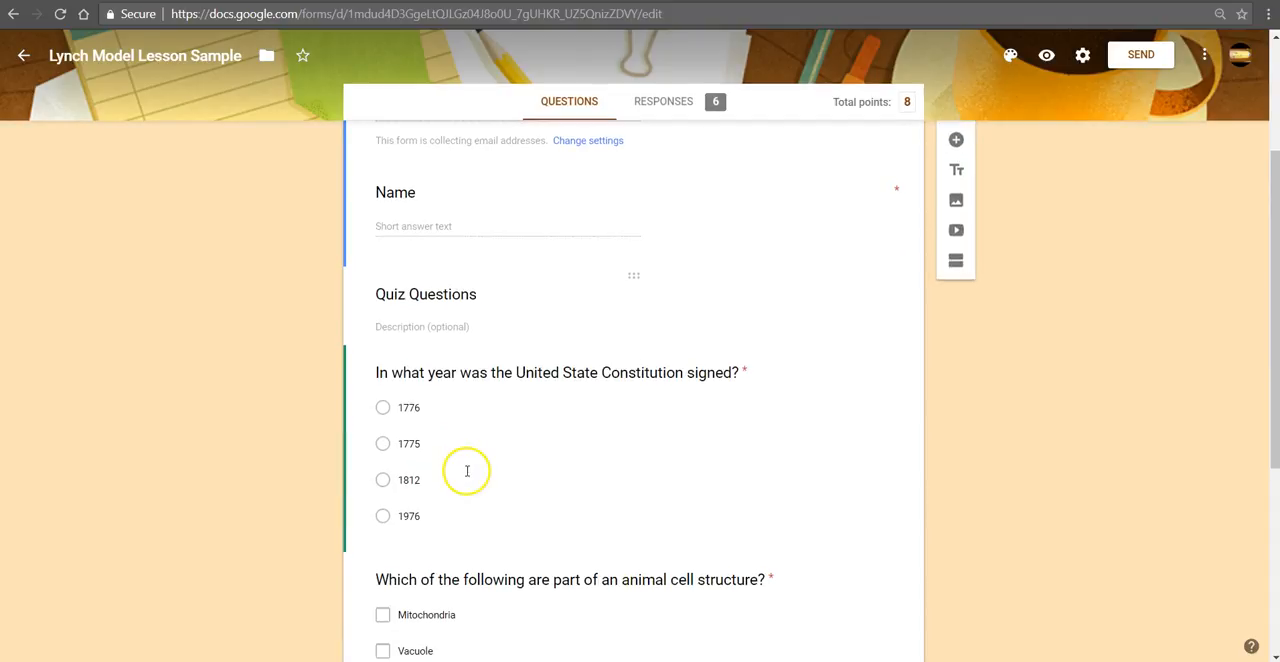
{"action": "left_click", "coordinate": [466, 471]}
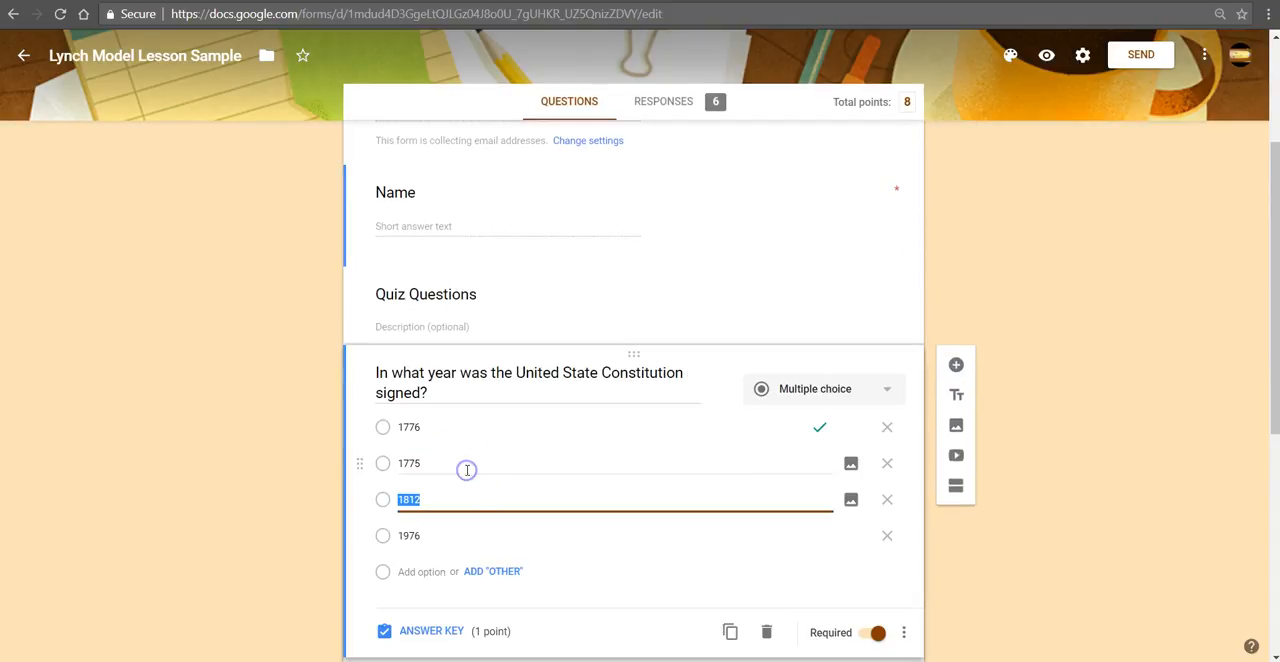
{"action": "left_click", "coordinate": [431, 631]}
{"action": "scroll", "coordinate": [534, 549], "scroll_direction": "down", "scroll_amount": 2}
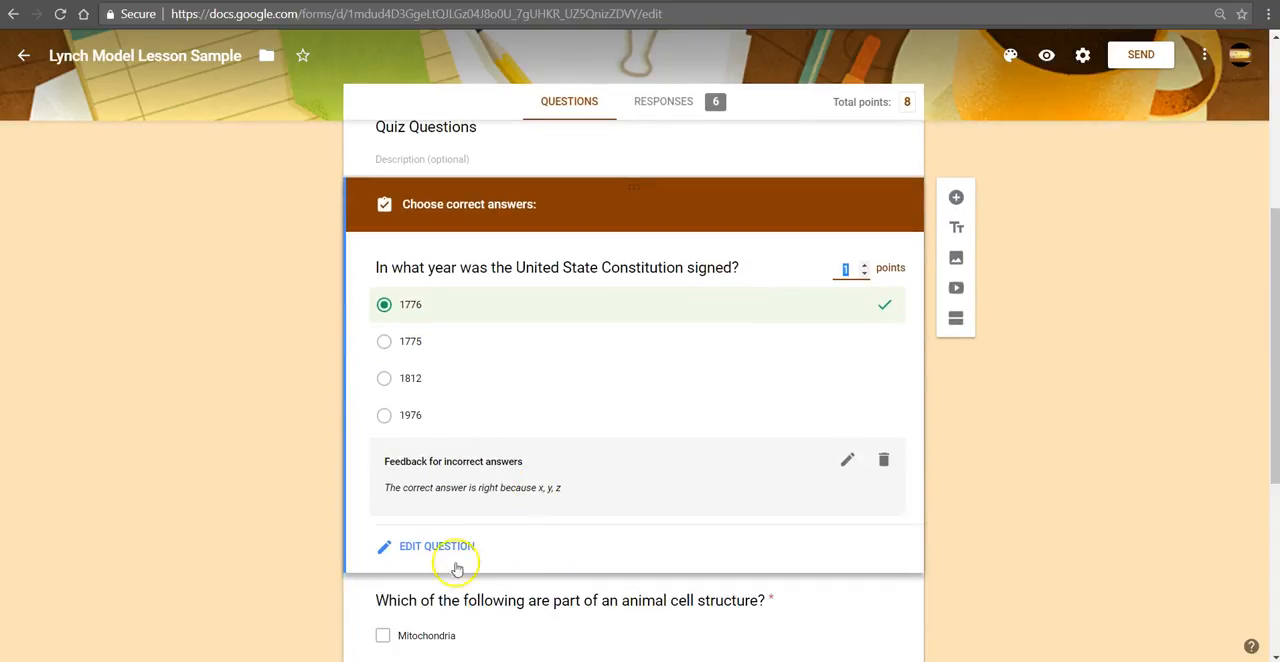
{"action": "left_click", "coordinate": [441, 548]}
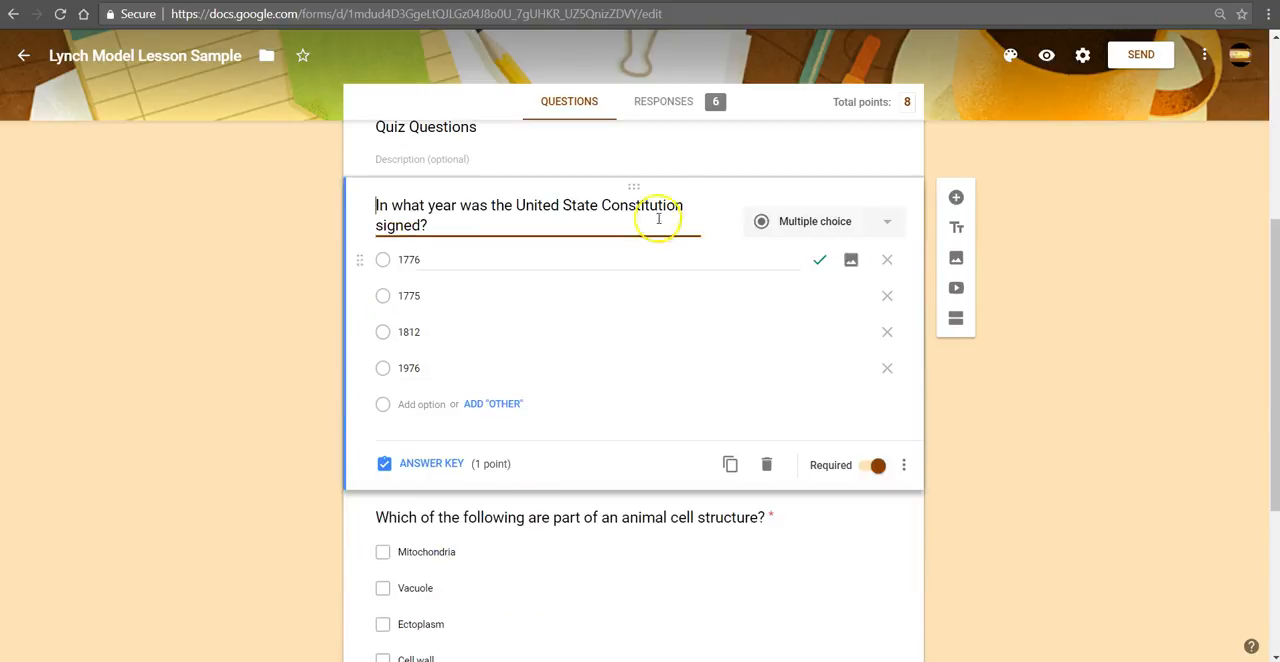
Step: Open the quiz responses in the linked Google Sheet and widen the animal cell question's column to fit the full answers
{"action": "left_click", "coordinate": [665, 103]}
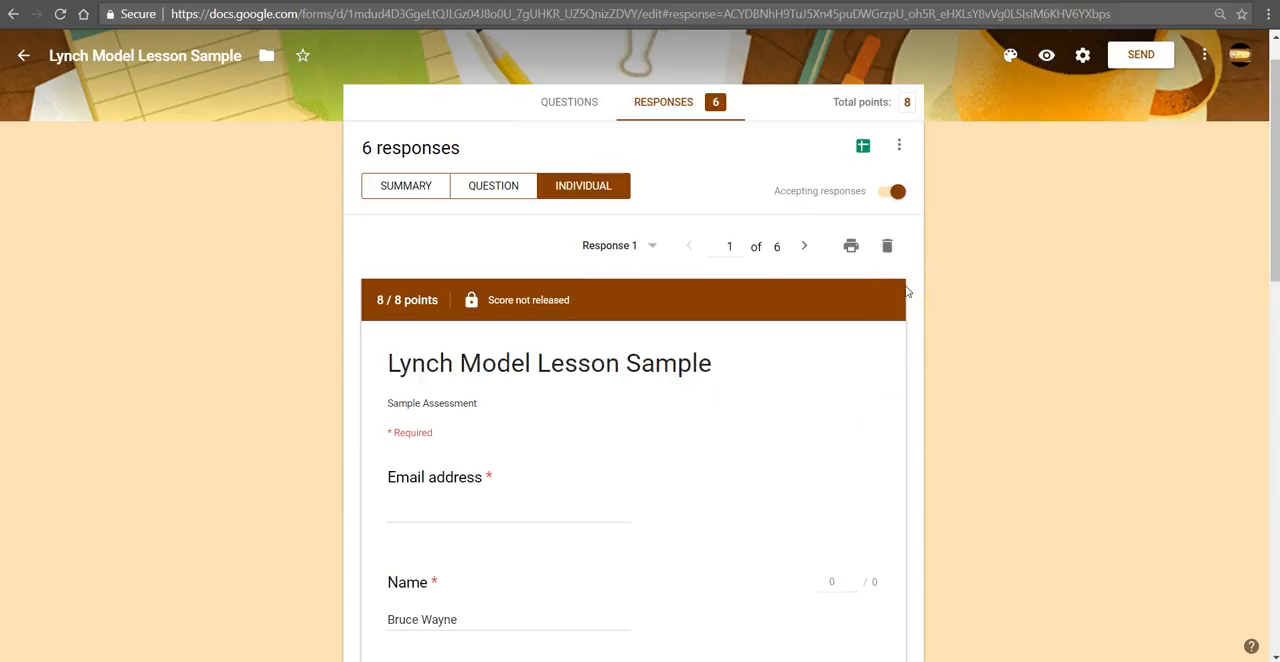
{"action": "left_click", "coordinate": [862, 147]}
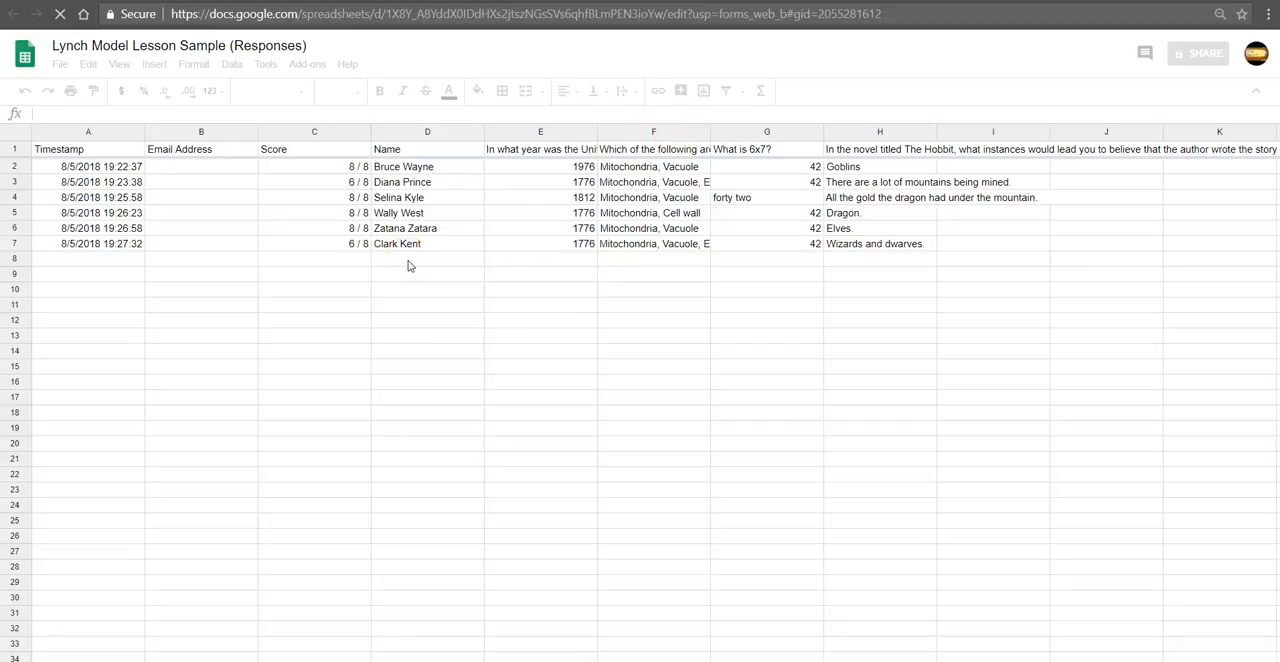
{"action": "left_click", "coordinate": [115, 172]}
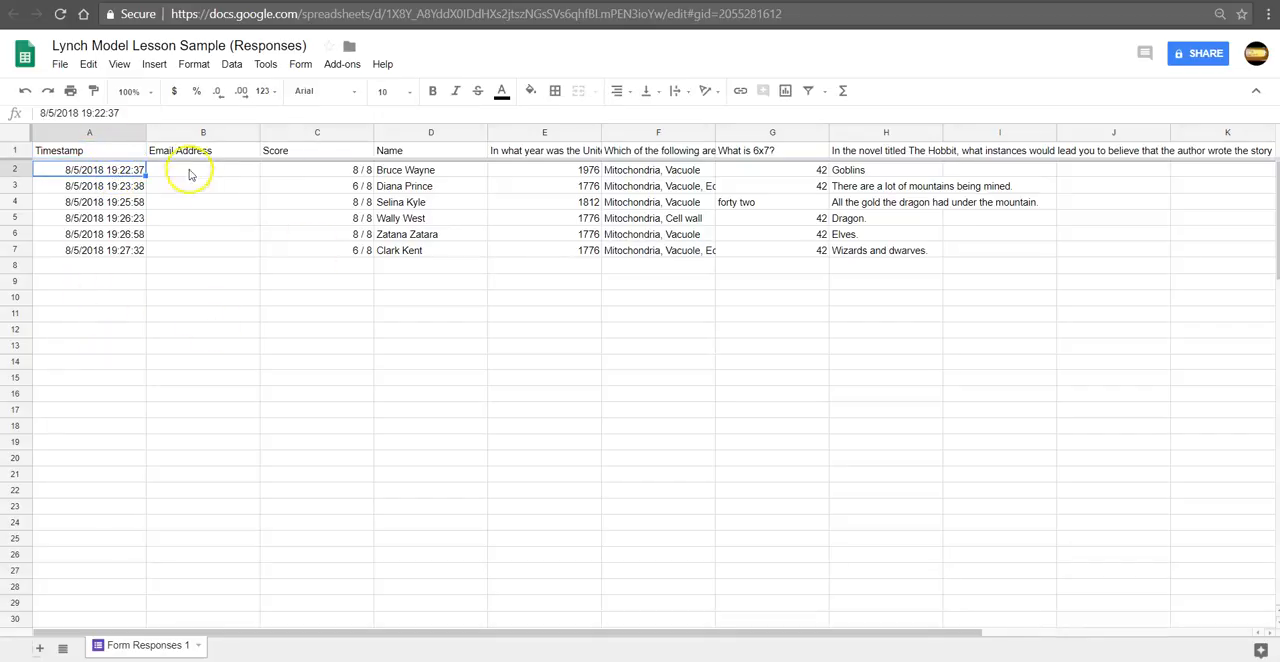
{"action": "left_click", "coordinate": [193, 172]}
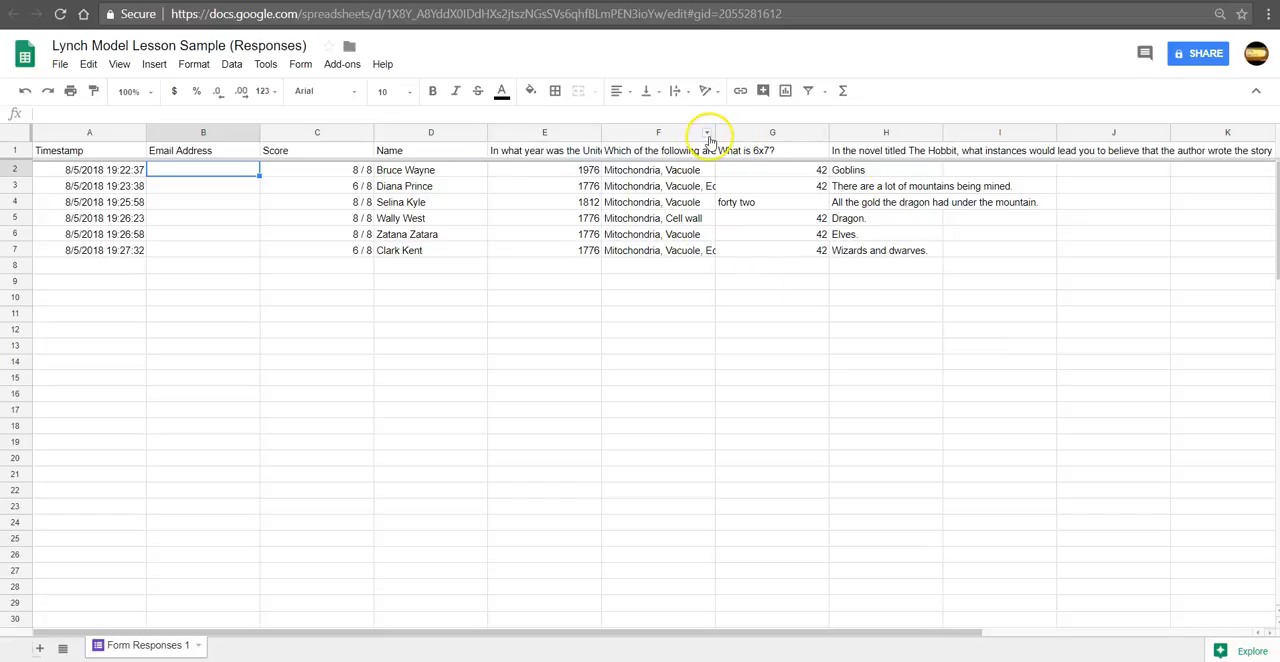
{"action": "left_click_drag", "start_coordinate": [716, 136], "coordinate": [784, 138]}
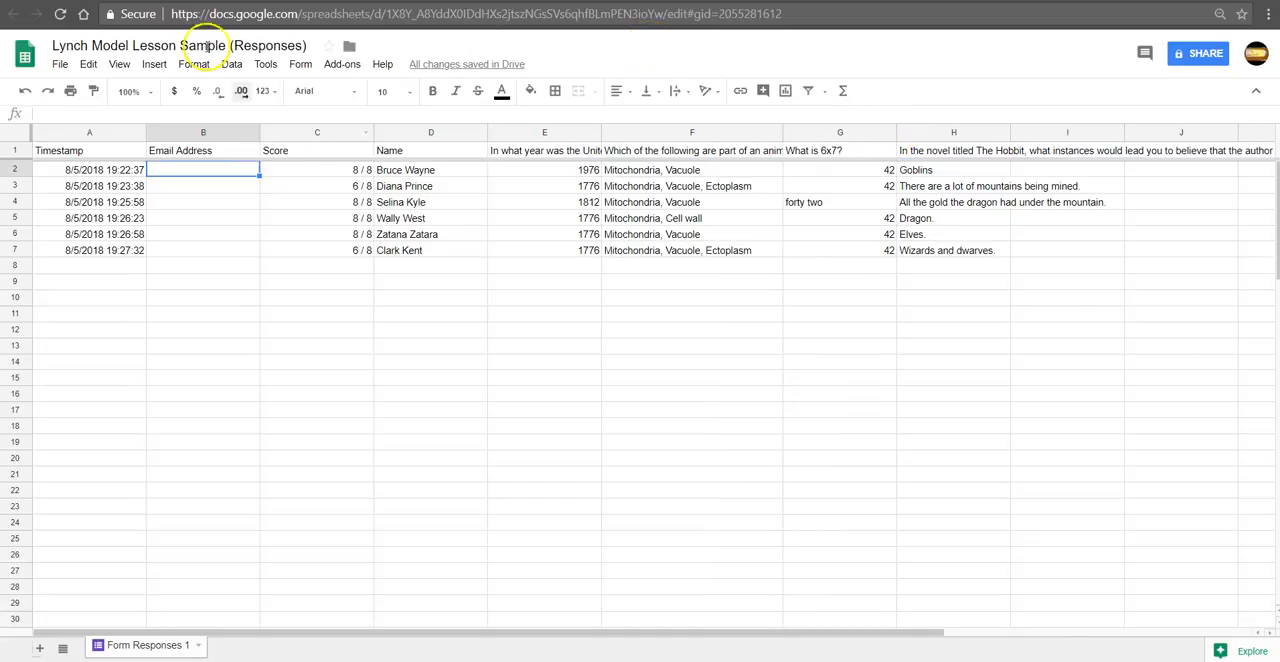
Step: Return to the lesson web page and find the Ending-Steps and "What else can Google Forms do?" sections, clearing the text highlight
{"action": "left_click", "coordinate": [190, 1]}
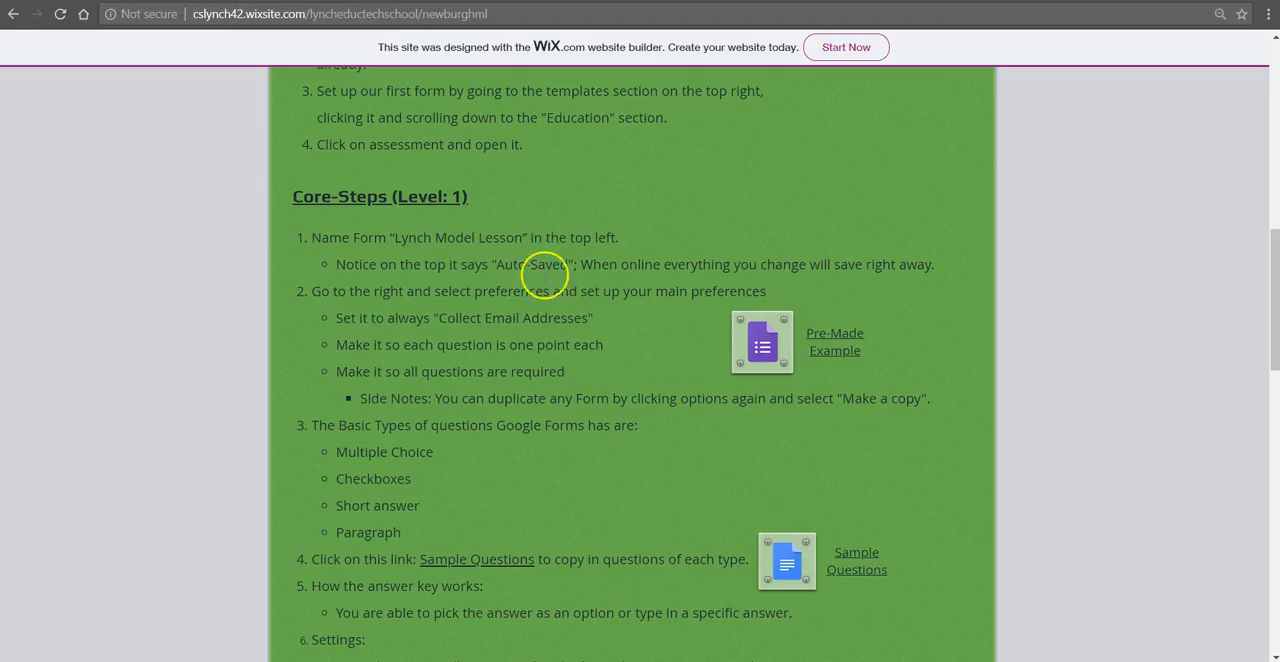
{"action": "scroll", "coordinate": [643, 320], "scroll_direction": "down", "scroll_amount": 3}
{"action": "scroll", "coordinate": [643, 320], "scroll_direction": "down", "scroll_amount": 7}
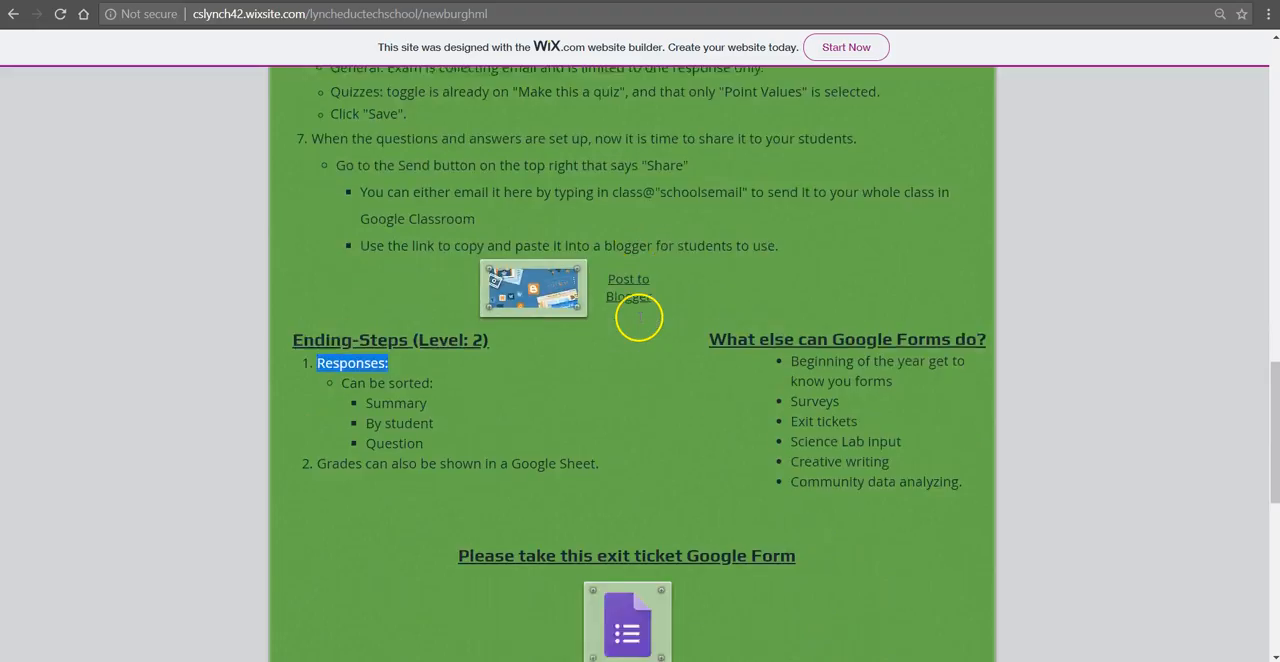
{"action": "scroll", "coordinate": [638, 317], "scroll_direction": "up", "scroll_amount": 1}
{"action": "left_click", "coordinate": [640, 320]}
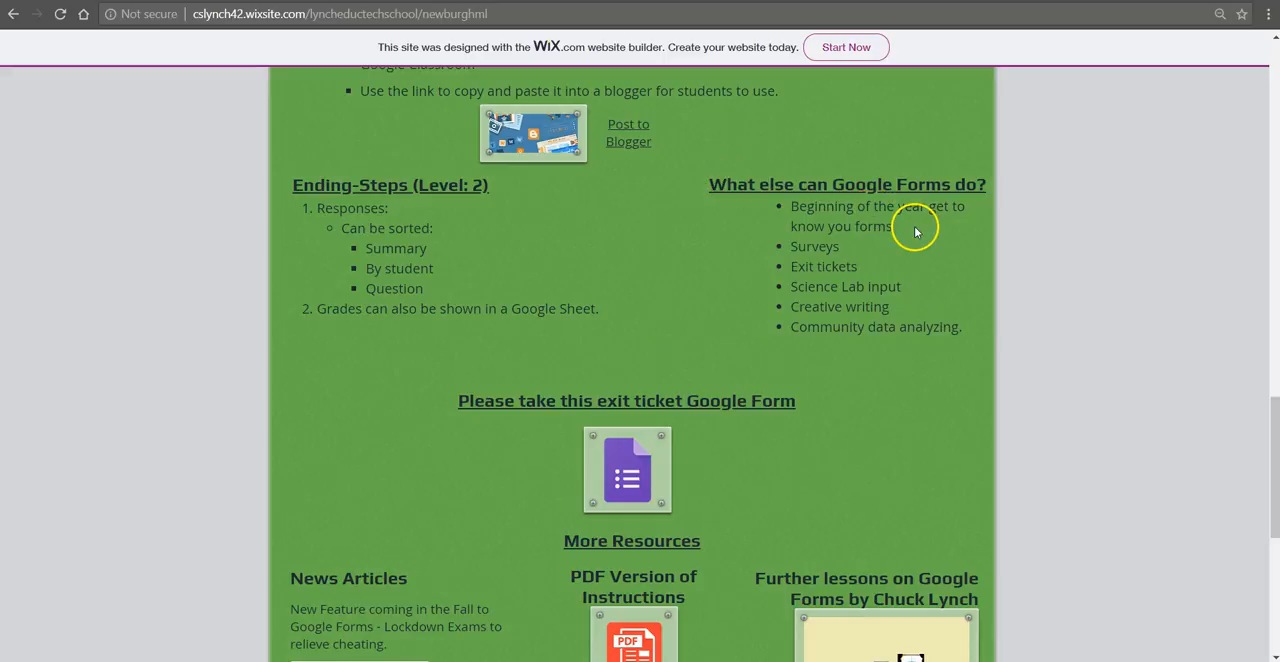
Step: Go through the "What else can Google Forms do?" list, highlighting each use from get-to-know-you forms to community data analyzing
{"action": "left_click_drag", "start_coordinate": [894, 227], "coordinate": [784, 208]}
{"action": "left_click_drag", "start_coordinate": [840, 247], "coordinate": [788, 247]}
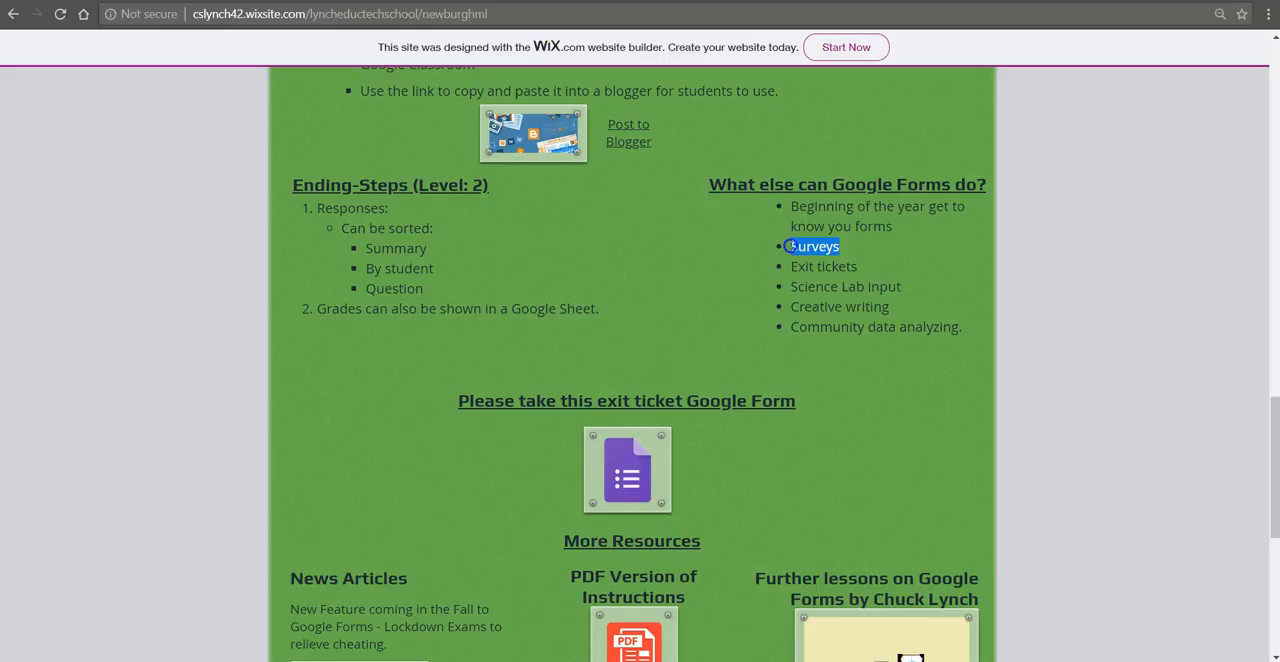
{"action": "left_click_drag", "start_coordinate": [857, 267], "coordinate": [780, 270]}
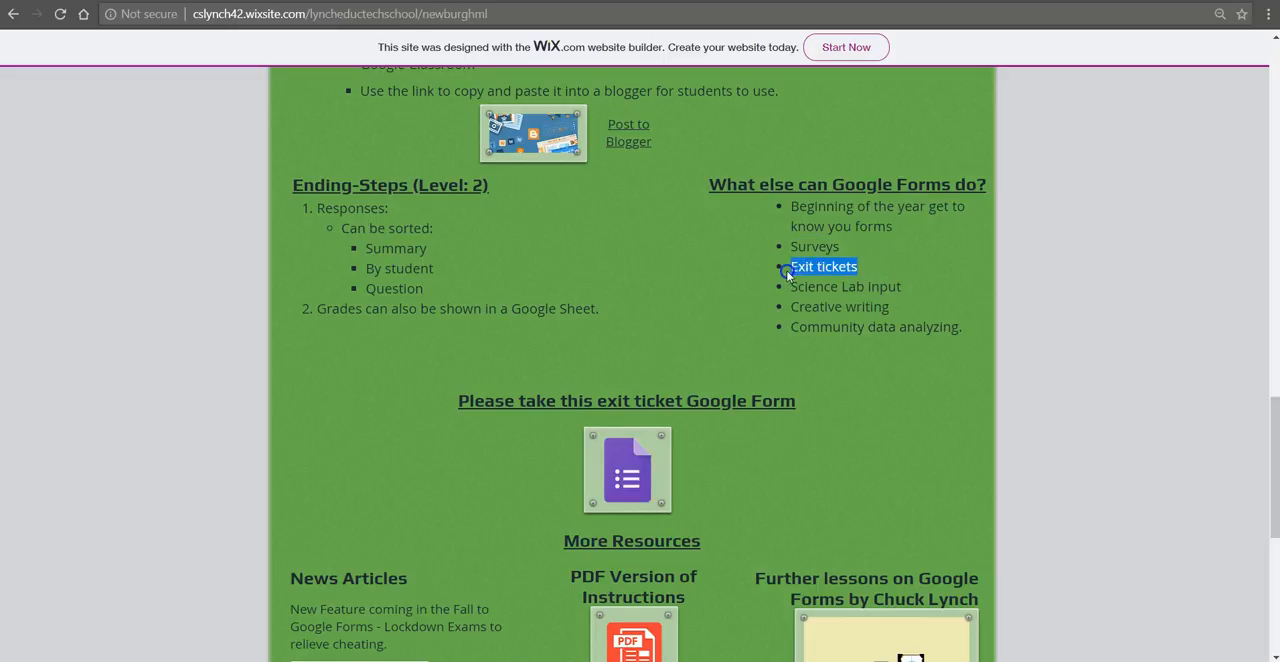
{"action": "left_click_drag", "start_coordinate": [901, 287], "coordinate": [786, 287]}
{"action": "left_click", "coordinate": [903, 311]}
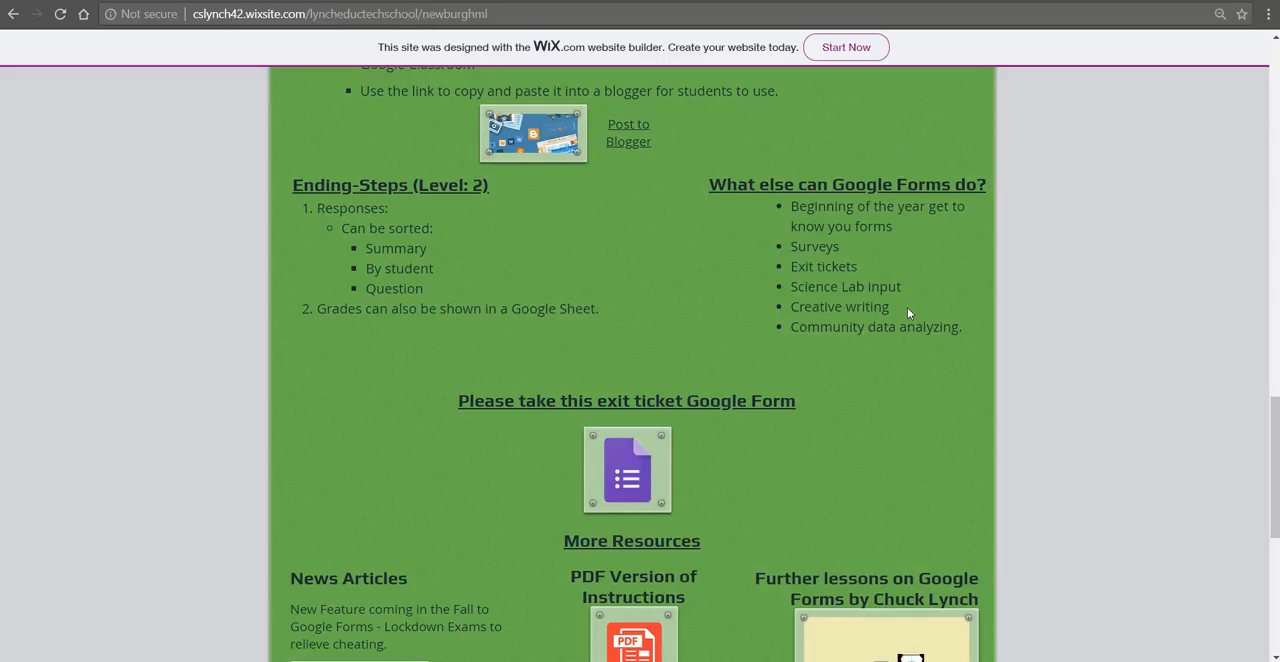
{"action": "left_click_drag", "start_coordinate": [907, 311], "coordinate": [788, 313]}
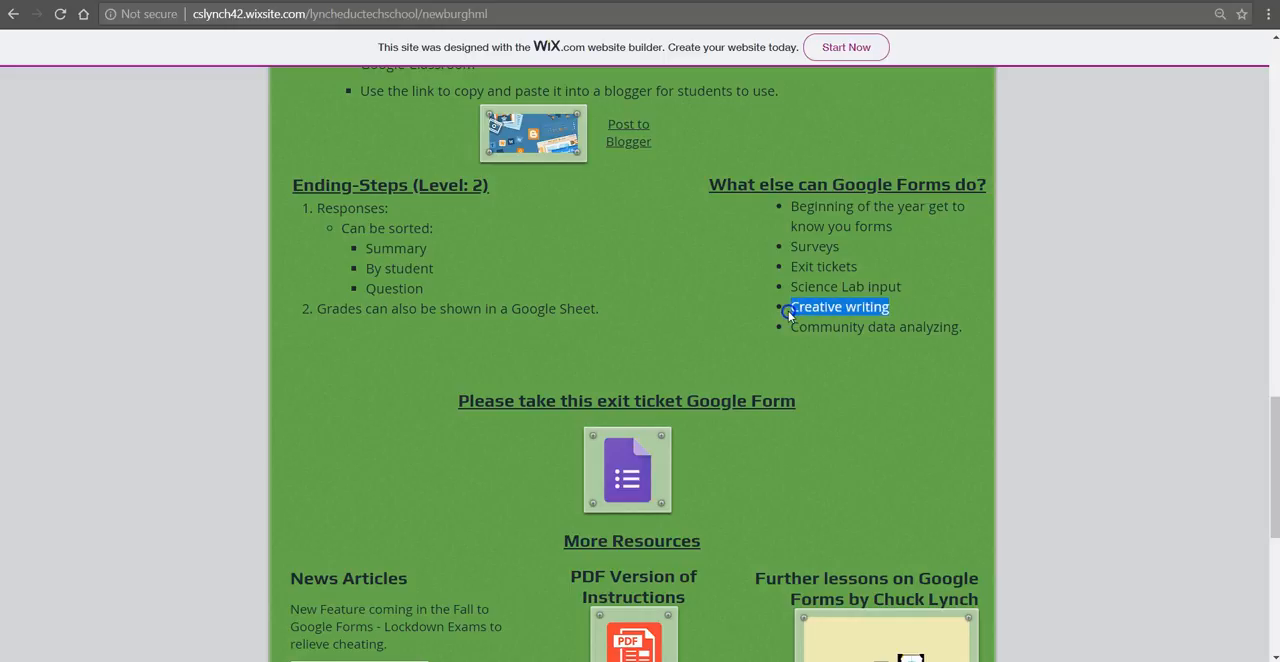
{"action": "left_click", "coordinate": [911, 316]}
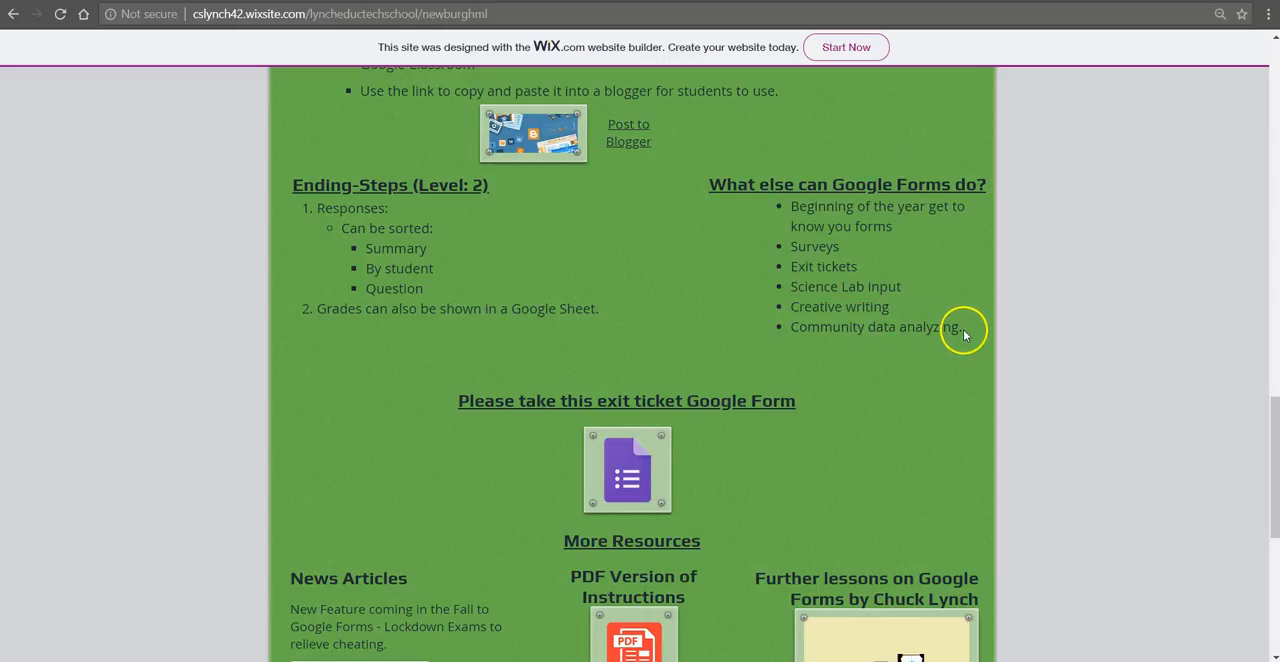
{"action": "left_click_drag", "start_coordinate": [965, 328], "coordinate": [794, 332]}
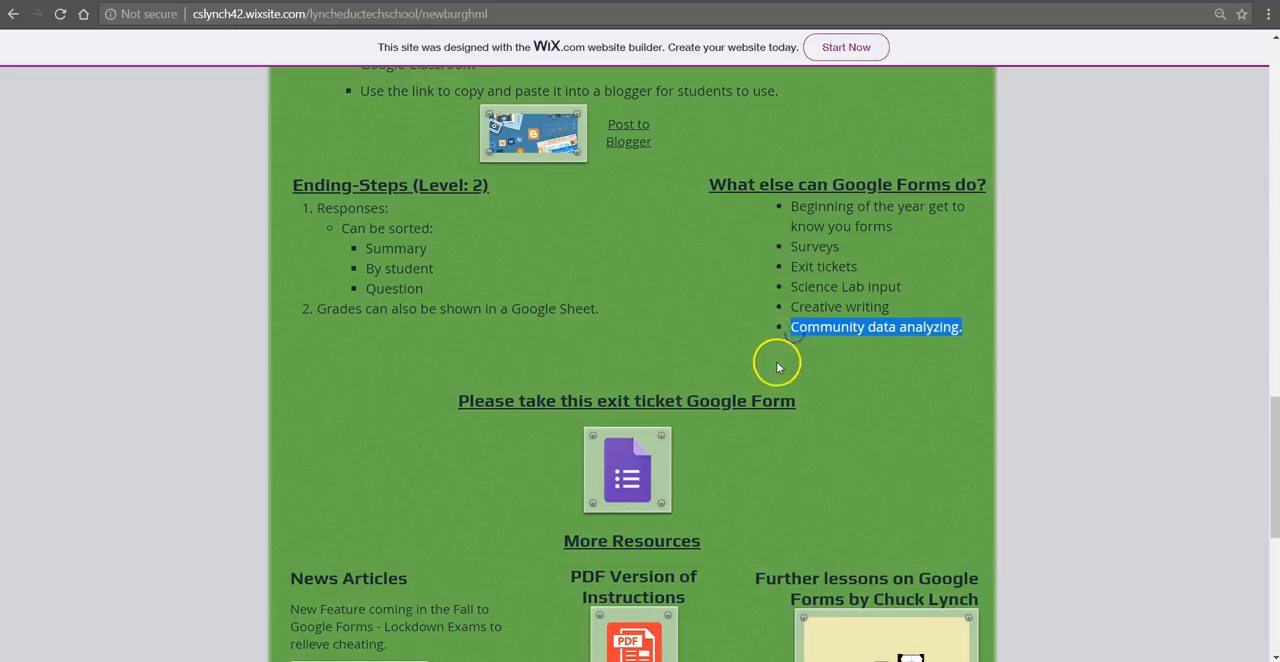
{"action": "left_click", "coordinate": [777, 365]}
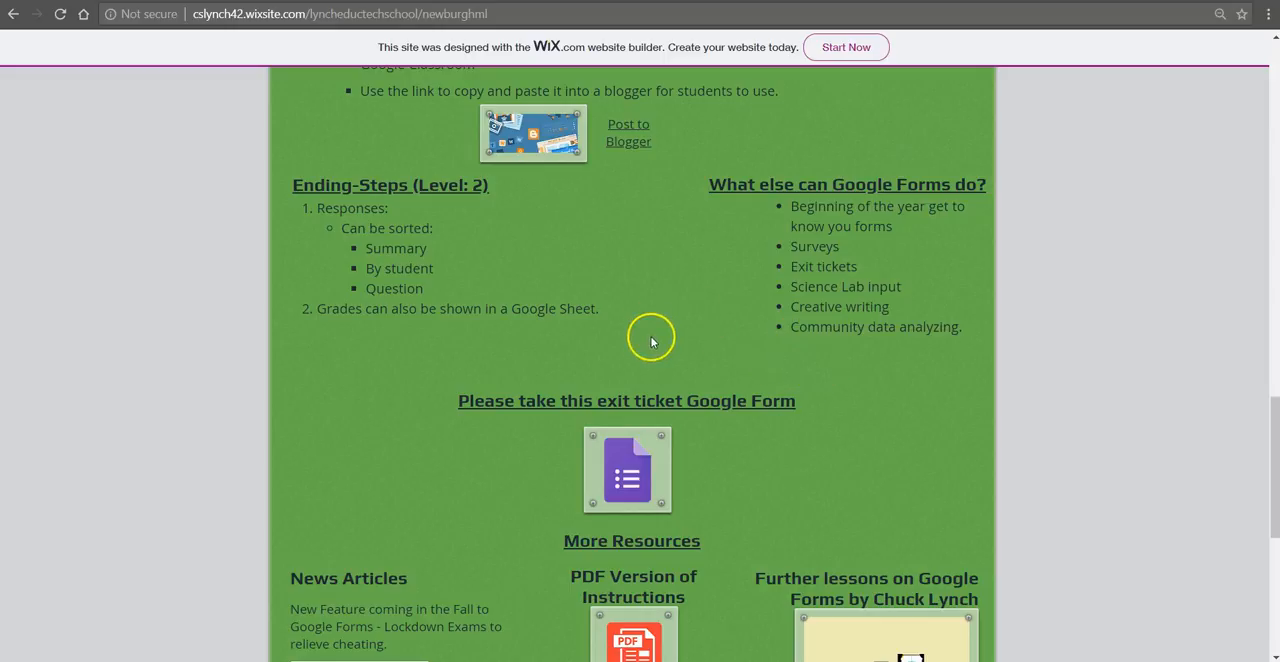
Step: Open the exit ticket Google Form from the lesson page, look at it and close it
{"action": "scroll", "coordinate": [700, 335], "scroll_direction": "down", "scroll_amount": 1}
{"action": "scroll", "coordinate": [880, 300], "scroll_direction": "up", "scroll_amount": 1}
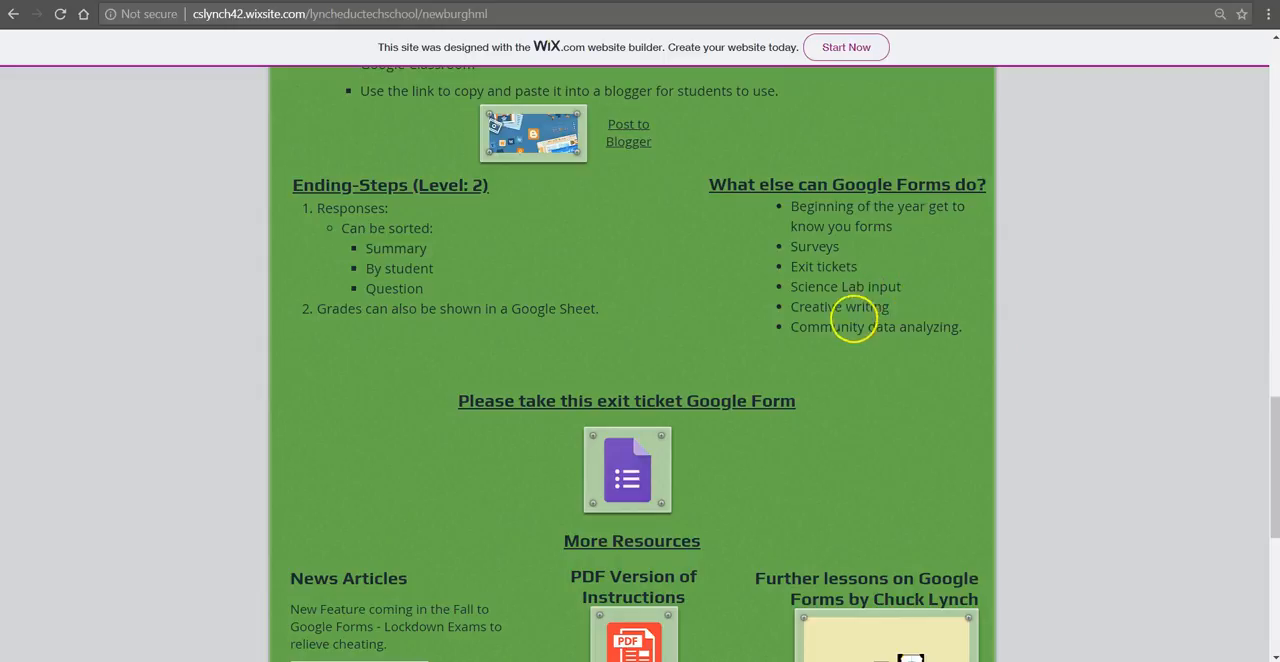
{"action": "scroll", "coordinate": [700, 337], "scroll_direction": "down", "scroll_amount": 2}
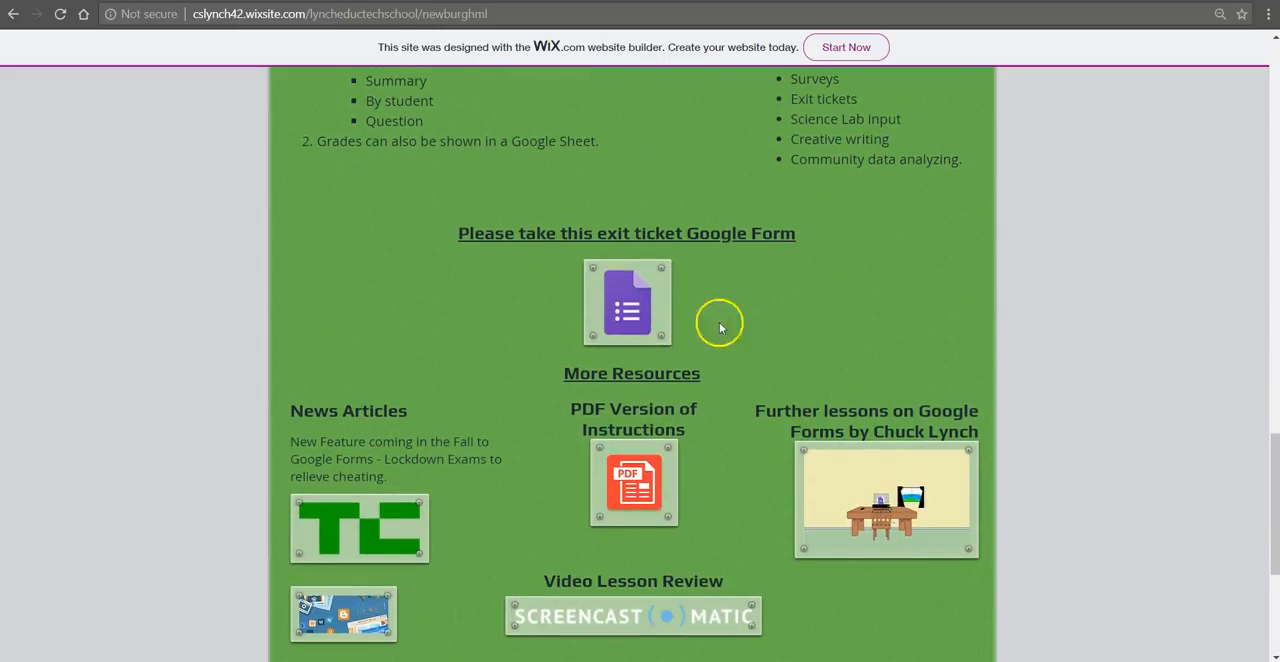
{"action": "left_click", "coordinate": [617, 303]}
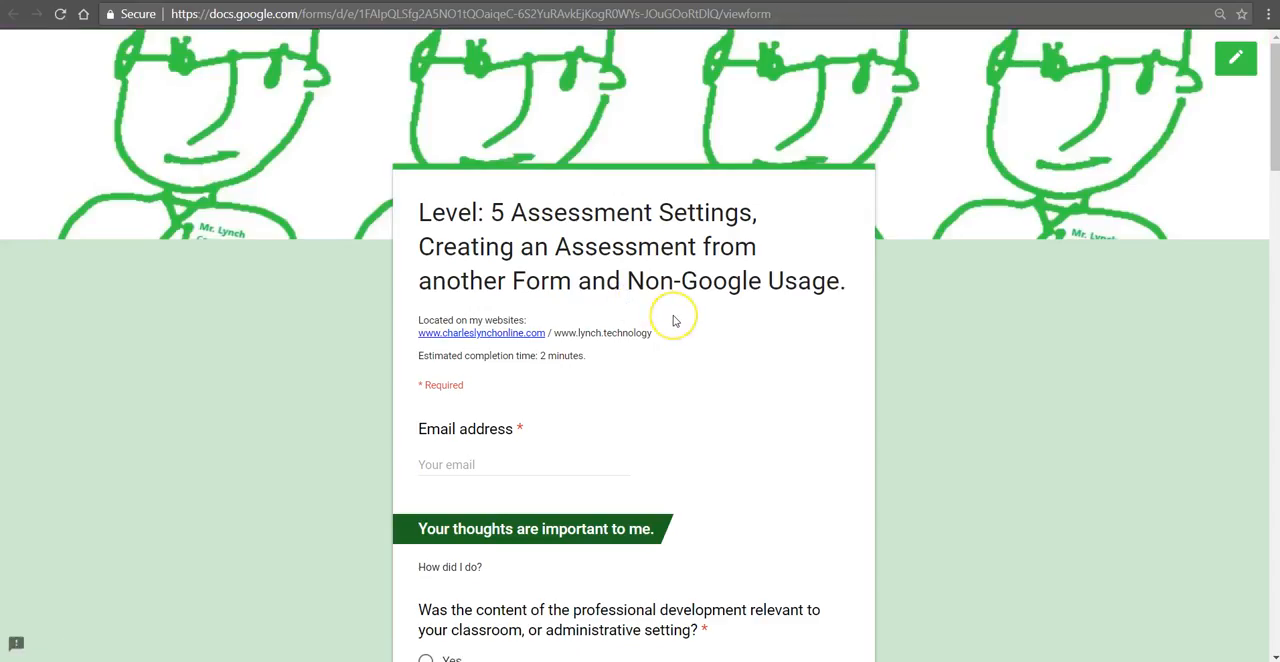
{"action": "key", "text": "ctrl+w"}
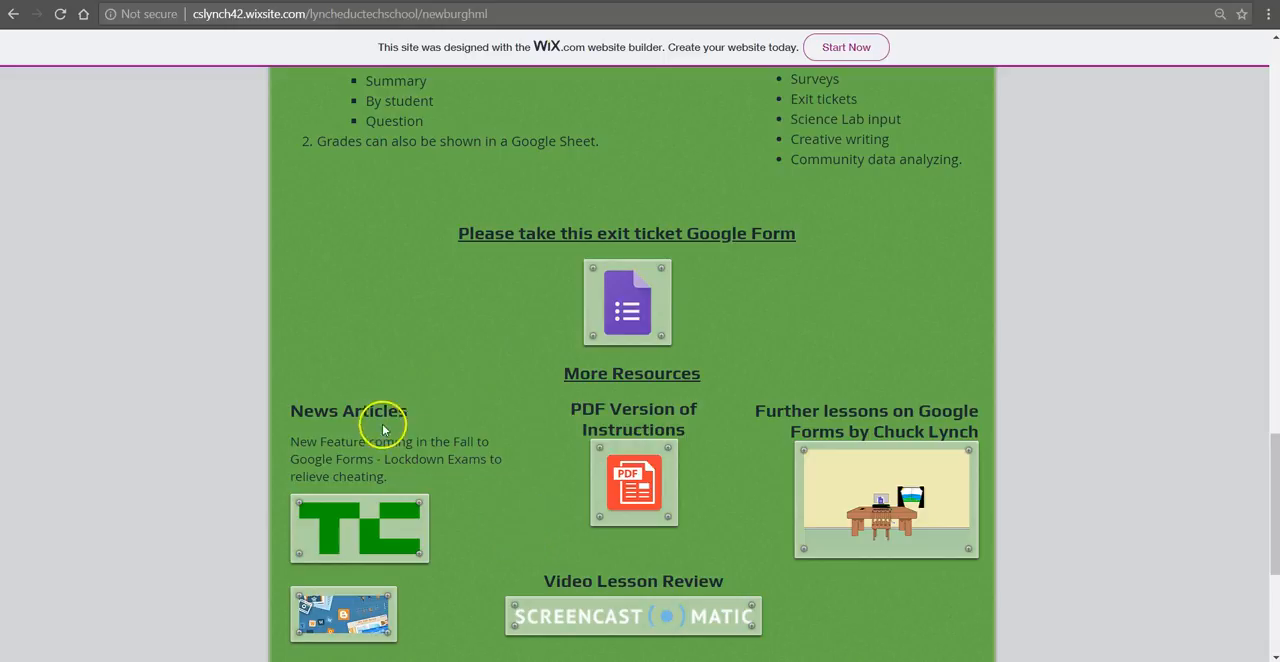
Step: Open the PDF version of the instructions, highlight the "Lessons this can be used for" list on its last page and close it
{"action": "scroll", "coordinate": [485, 460], "scroll_direction": "down", "scroll_amount": 2}
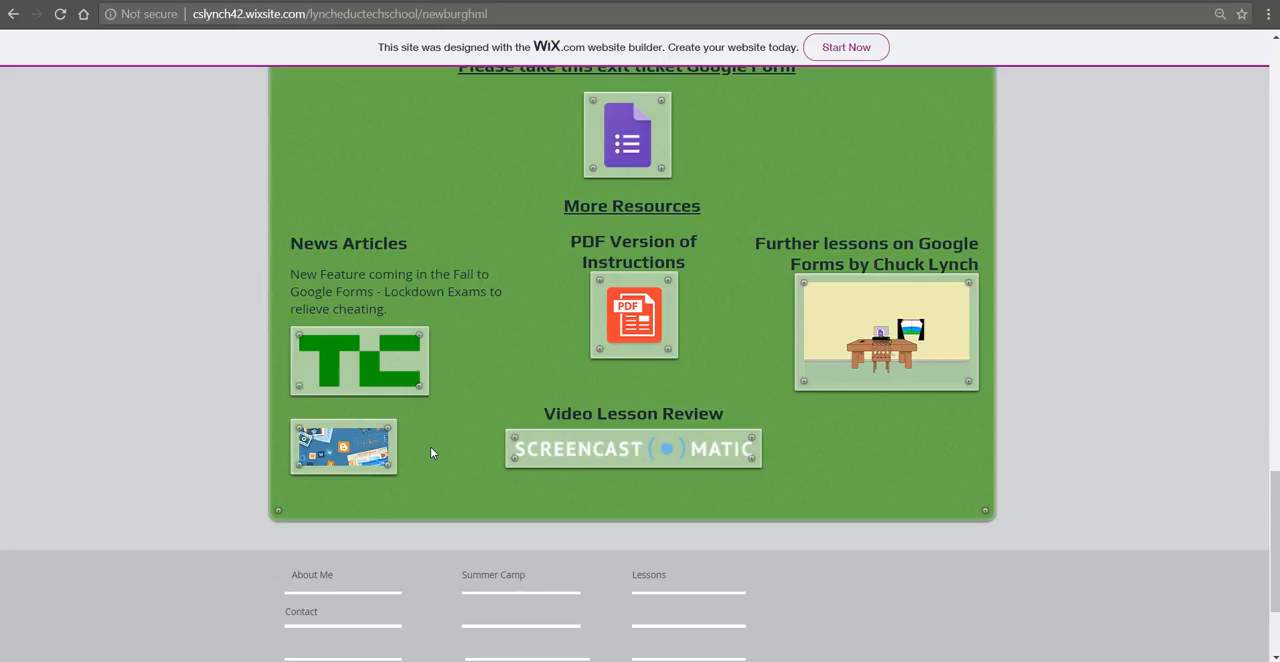
{"action": "left_click", "coordinate": [633, 323]}
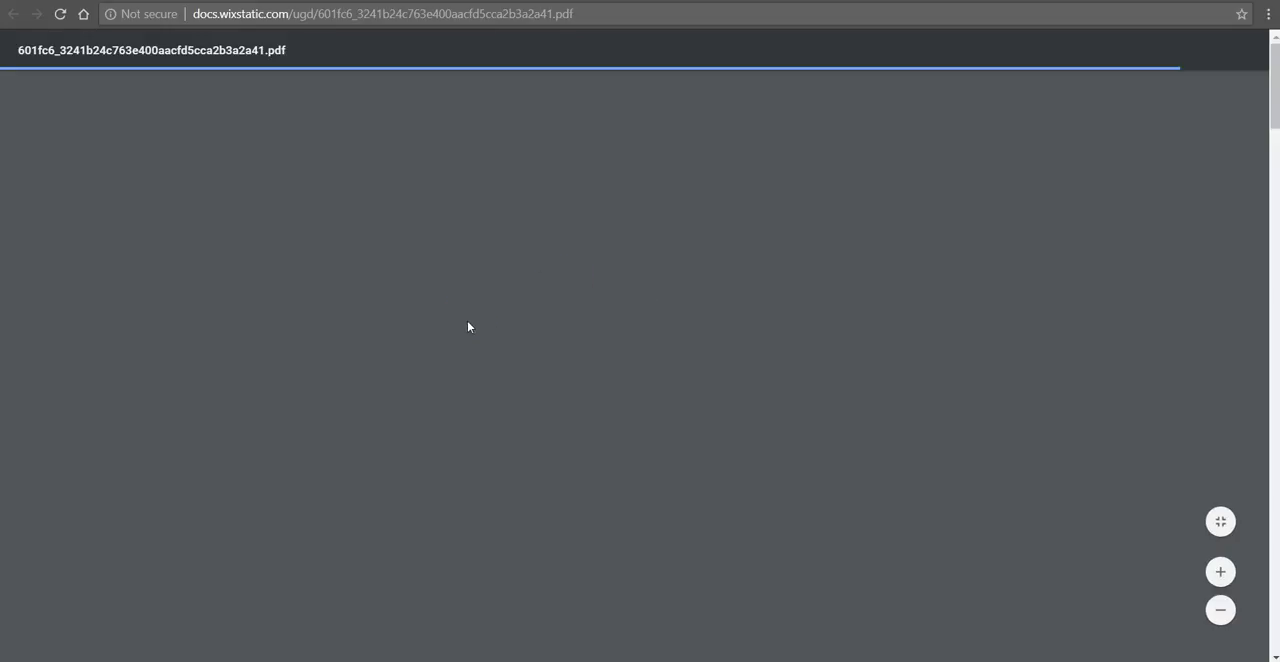
{"action": "scroll", "coordinate": [468, 321], "scroll_direction": "down", "scroll_amount": 6}
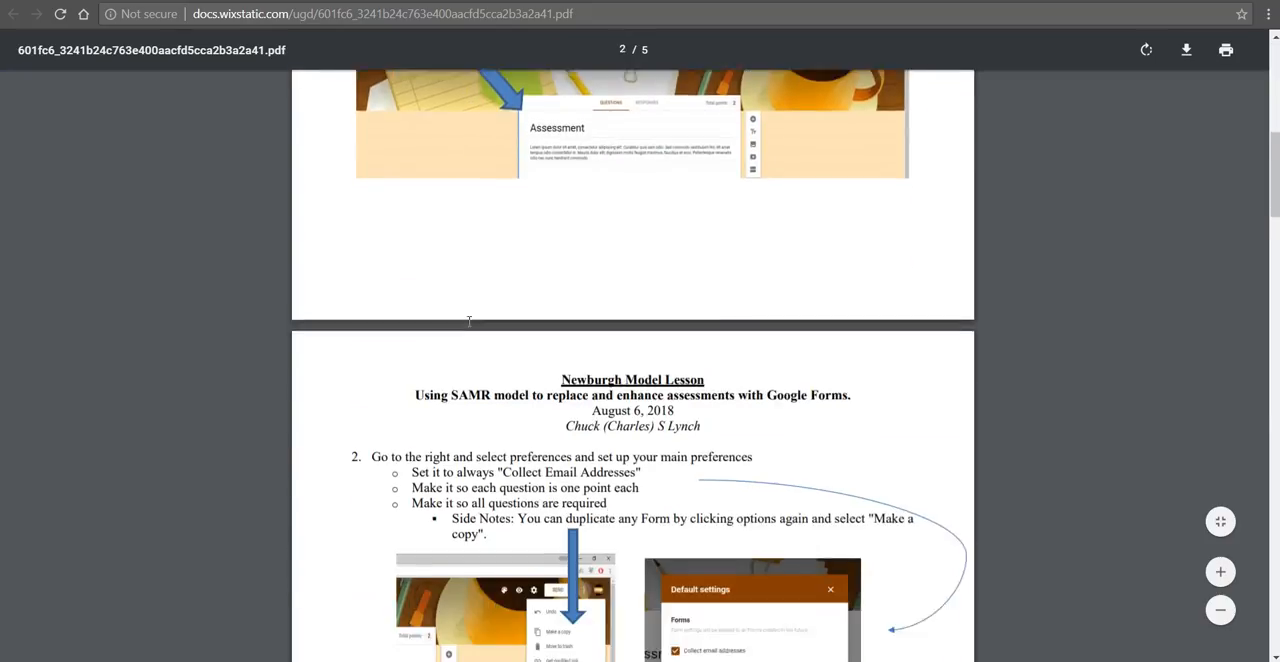
{"action": "scroll", "coordinate": [468, 321], "scroll_direction": "down", "scroll_amount": 13}
{"action": "scroll", "coordinate": [468, 321], "scroll_direction": "down", "scroll_amount": 14}
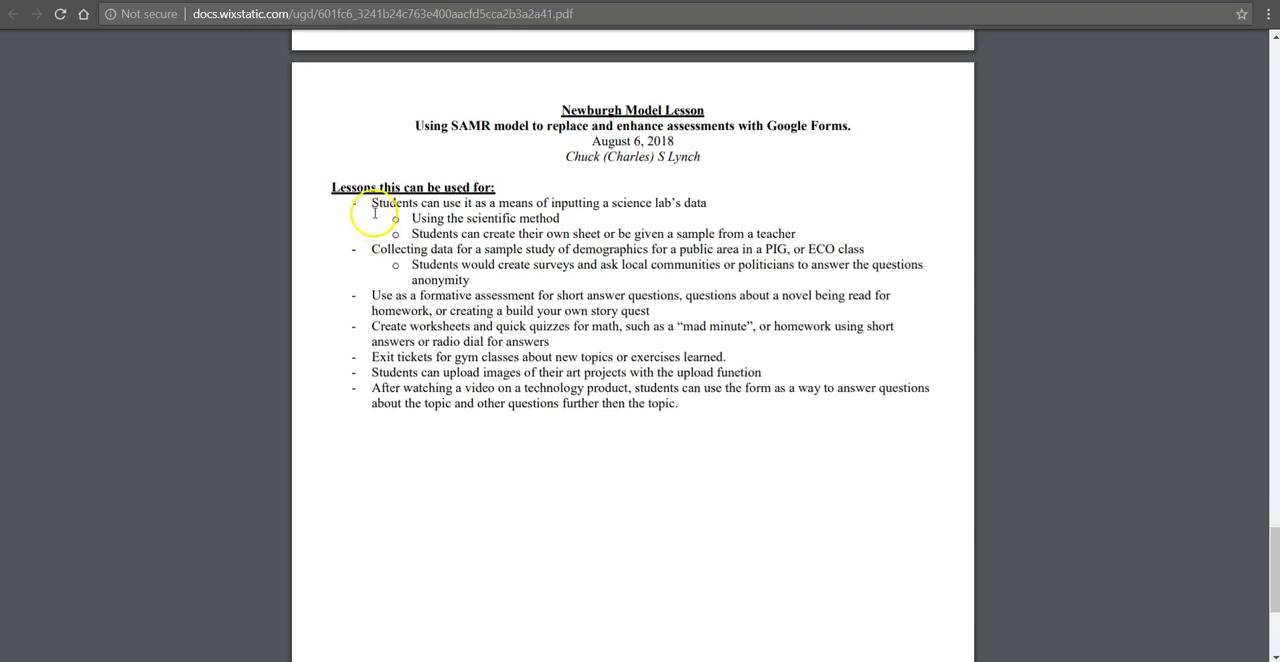
{"action": "left_click_drag", "start_coordinate": [376, 208], "coordinate": [703, 414]}
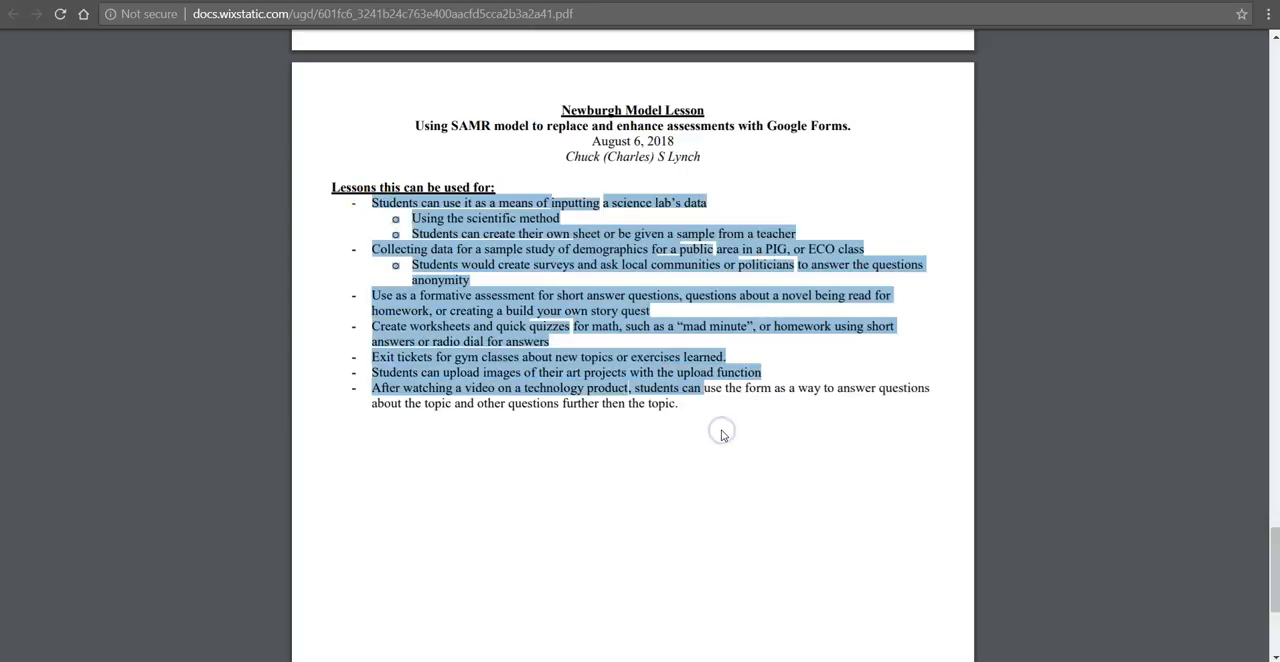
{"action": "key", "text": "ctrl+w"}
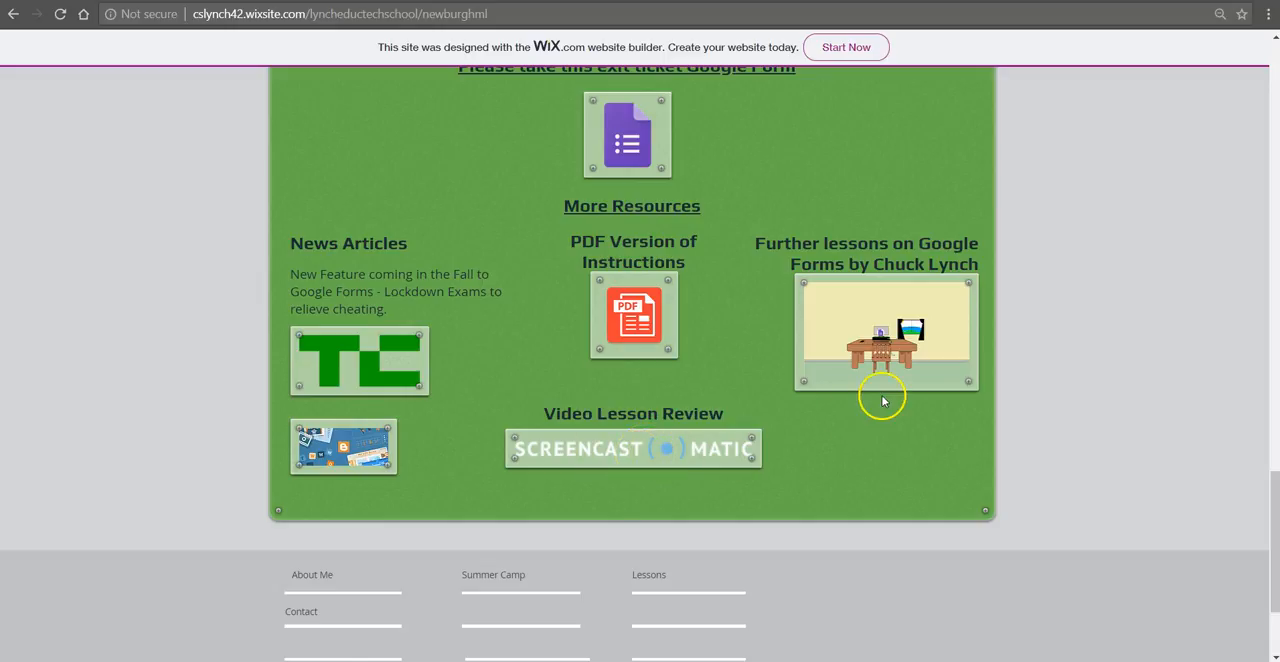
Step: Open the further lessons on Google Forms, look over the Level 0 to Level 7 lessons, and return to the model lesson page
{"action": "left_click", "coordinate": [890, 336]}
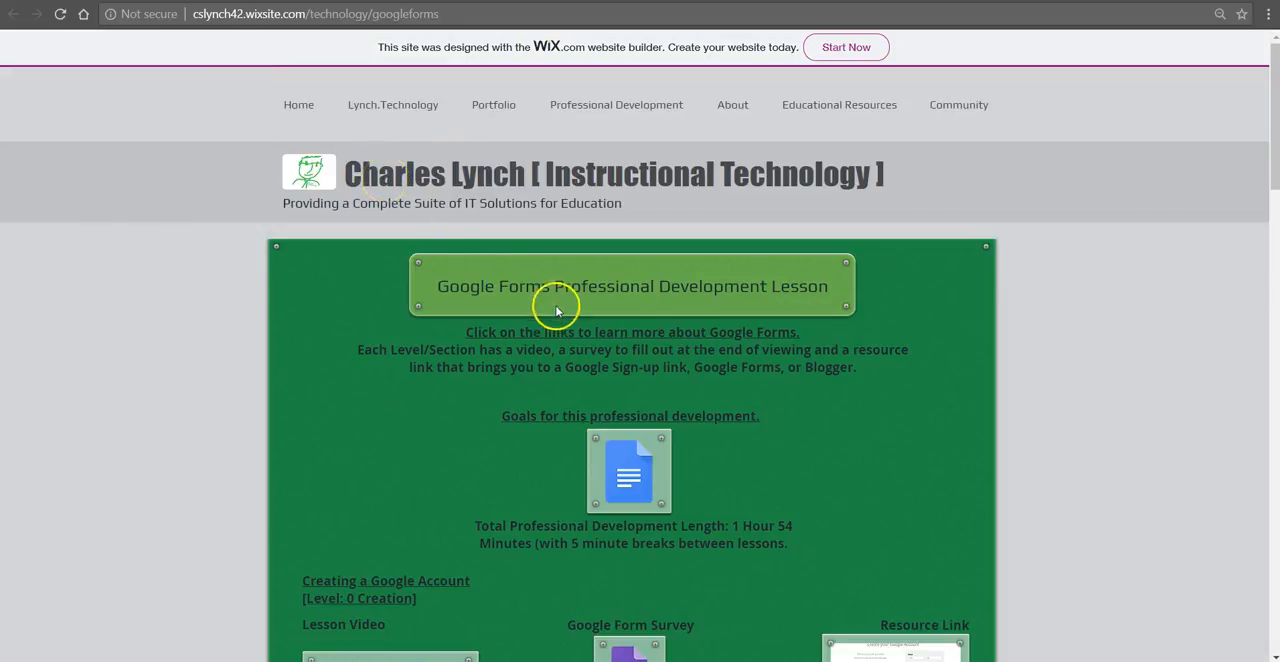
{"action": "scroll", "coordinate": [863, 452], "scroll_direction": "down", "scroll_amount": 3}
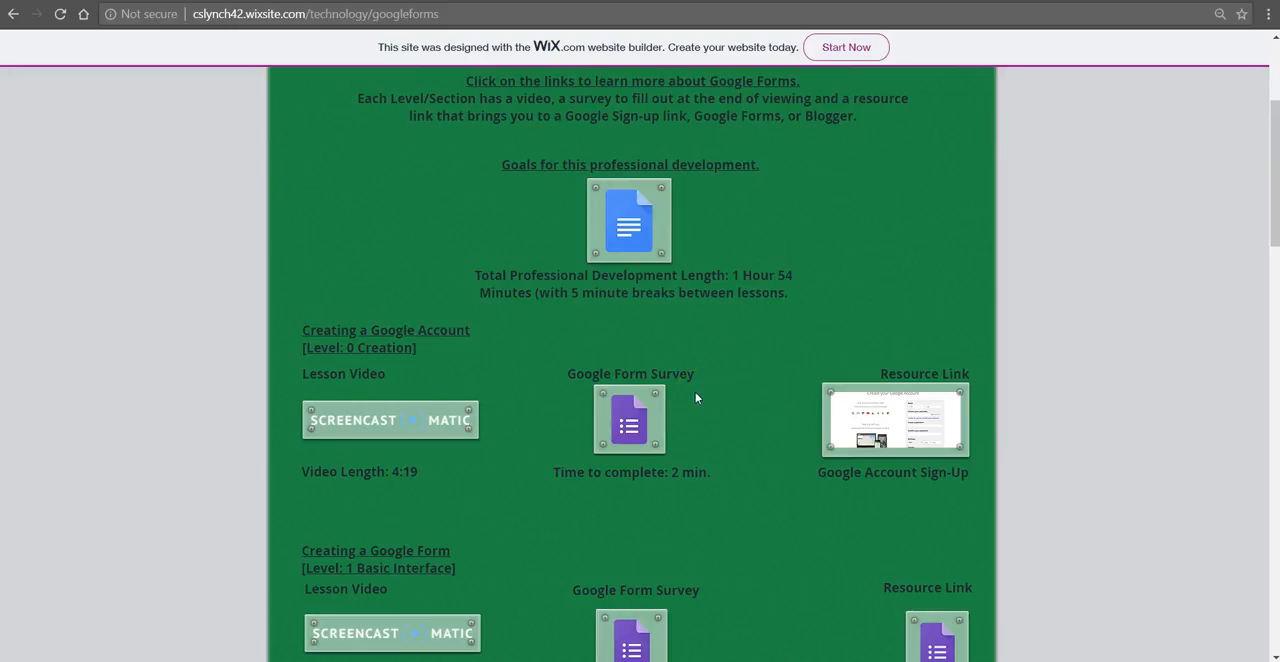
{"action": "scroll", "coordinate": [555, 404], "scroll_direction": "down", "scroll_amount": 1}
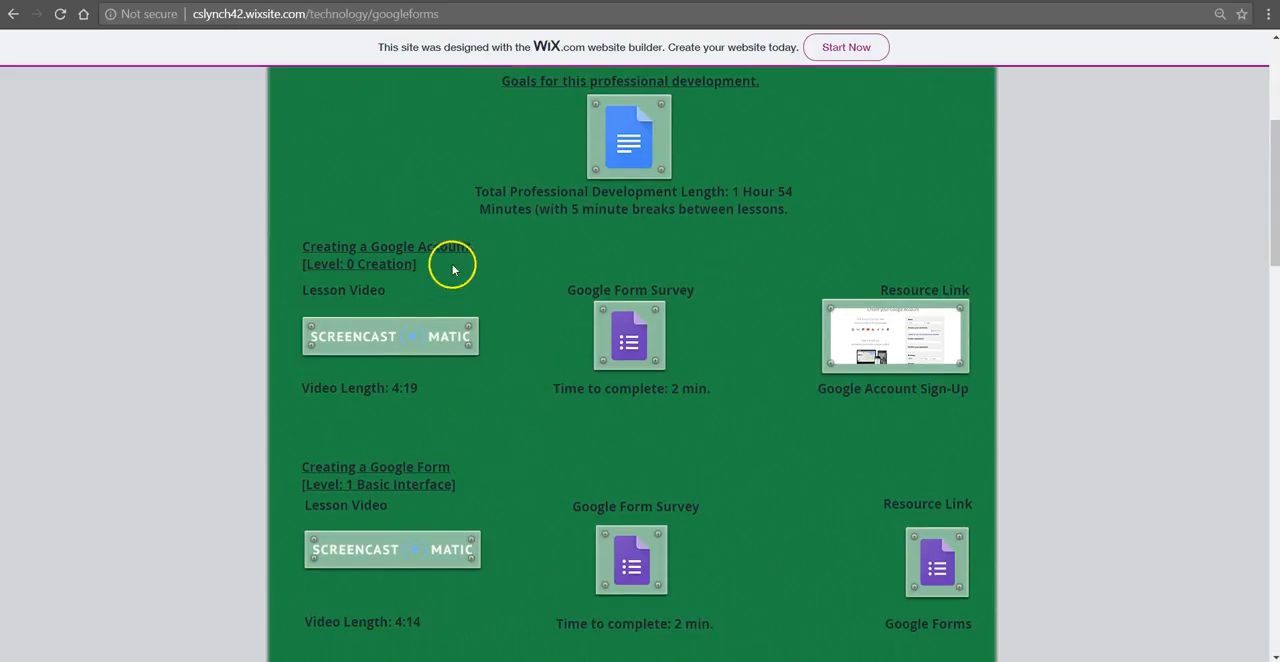
{"action": "scroll", "coordinate": [512, 483], "scroll_direction": "down", "scroll_amount": 3}
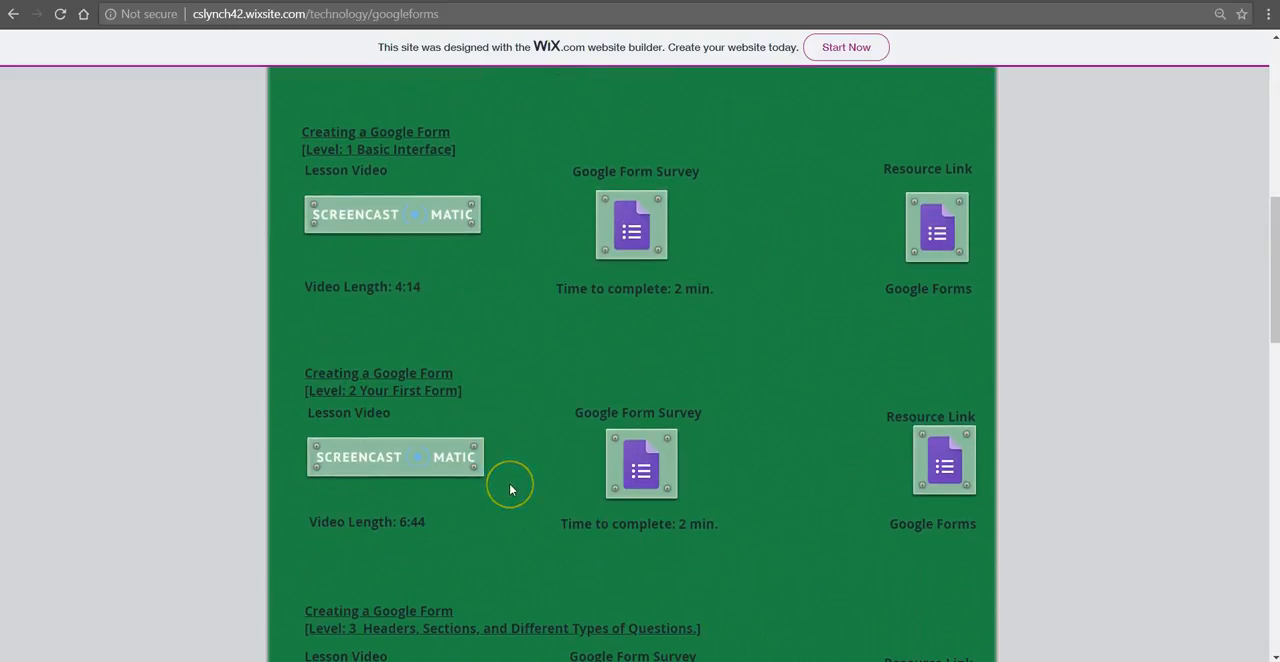
{"action": "scroll", "coordinate": [510, 486], "scroll_direction": "down", "scroll_amount": 2}
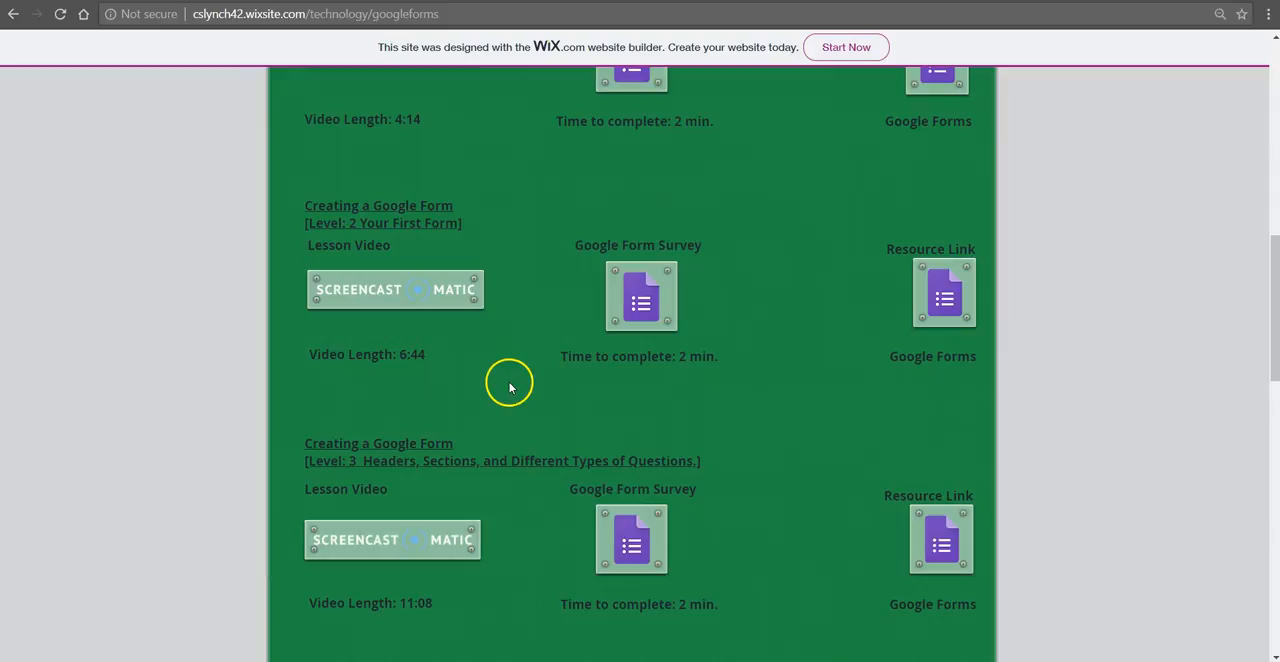
{"action": "scroll", "coordinate": [508, 380], "scroll_direction": "down", "scroll_amount": 2}
{"action": "scroll", "coordinate": [485, 318], "scroll_direction": "down", "scroll_amount": 8}
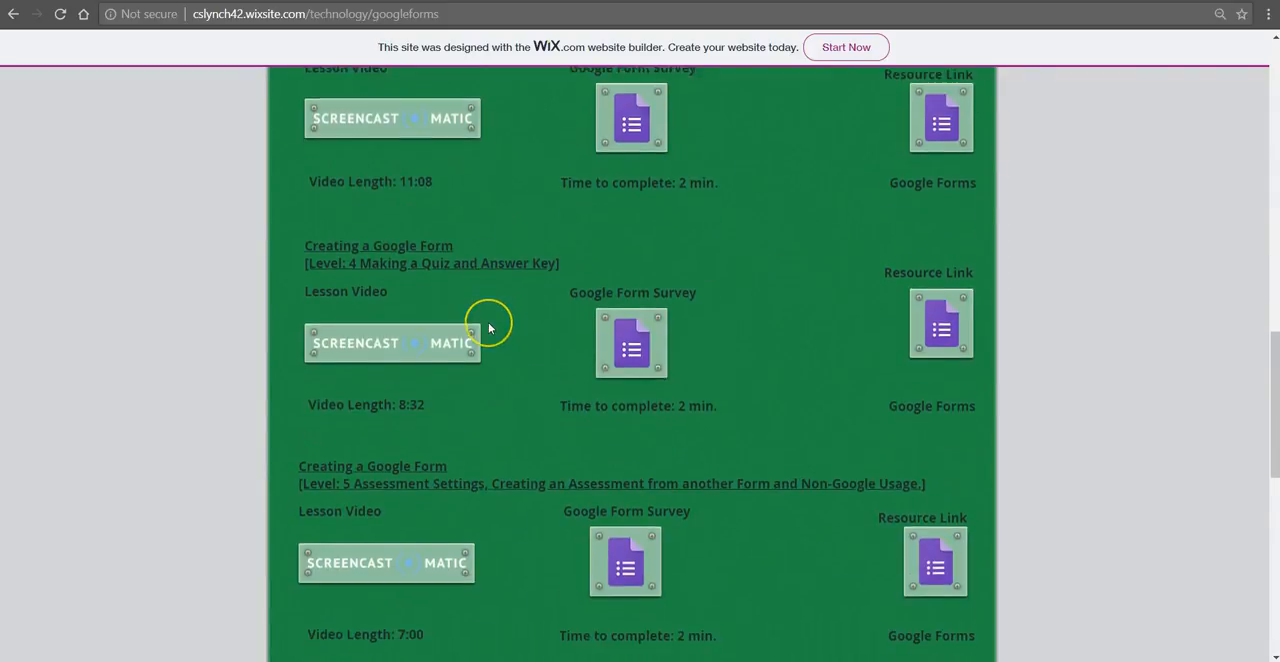
{"action": "scroll", "coordinate": [490, 322], "scroll_direction": "down", "scroll_amount": 2}
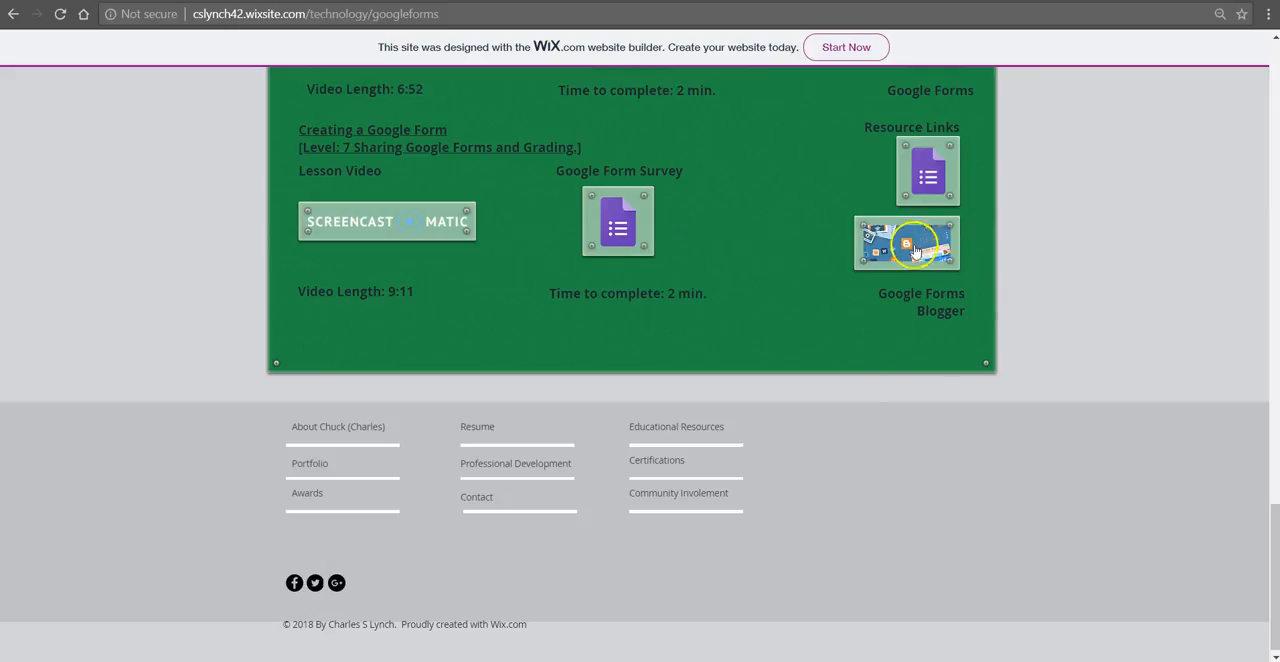
{"action": "scroll", "coordinate": [600, 252], "scroll_direction": "up", "scroll_amount": 9}
{"action": "scroll", "coordinate": [583, 255], "scroll_direction": "up", "scroll_amount": 11}
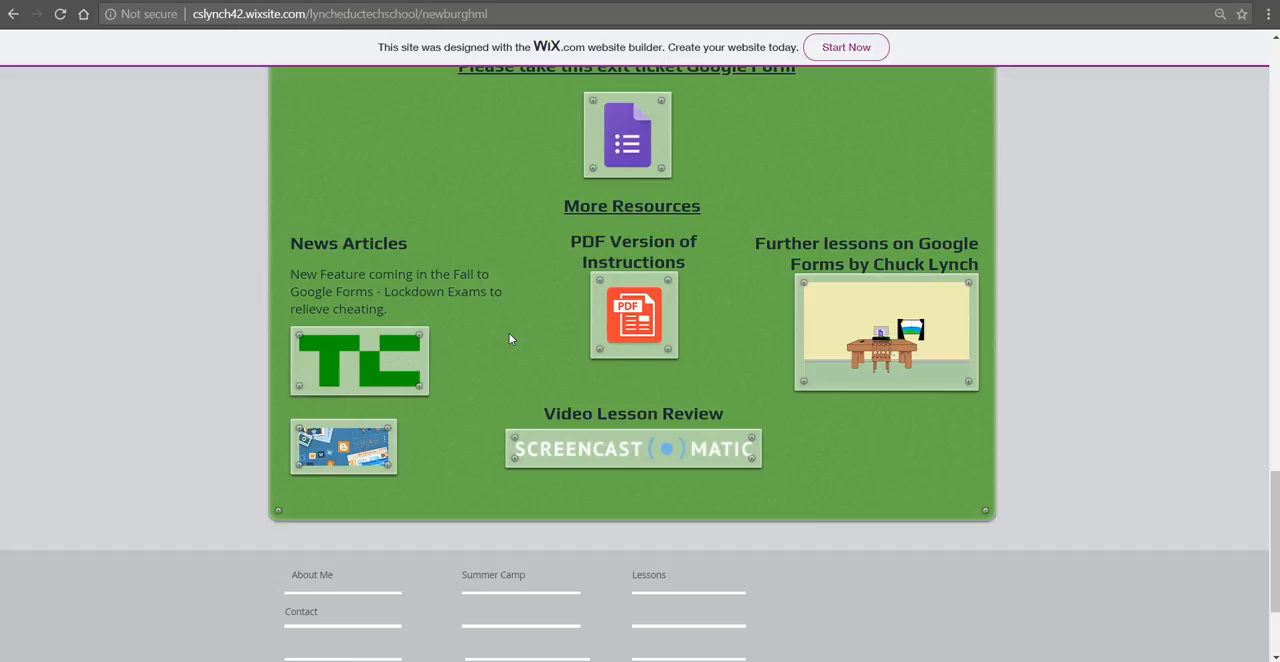
Step: Open the website's Contact page to view the contact form
{"action": "left_click", "coordinate": [312, 610]}
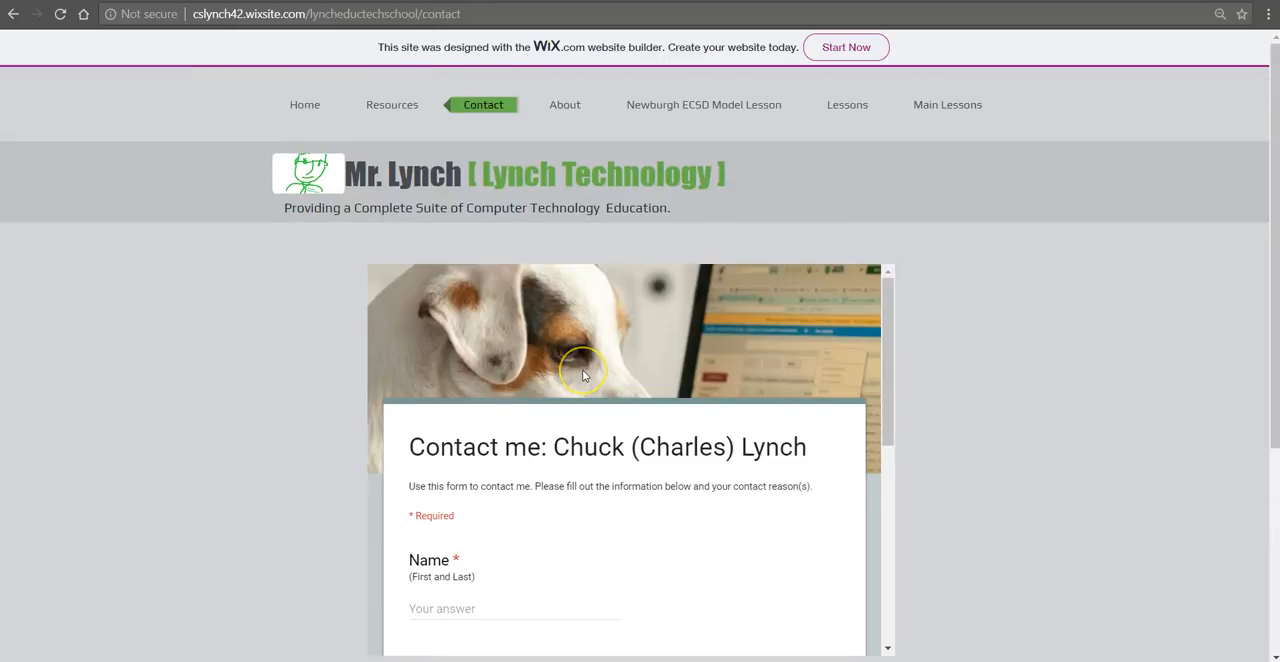
{"action": "left_click", "coordinate": [71, 578]}
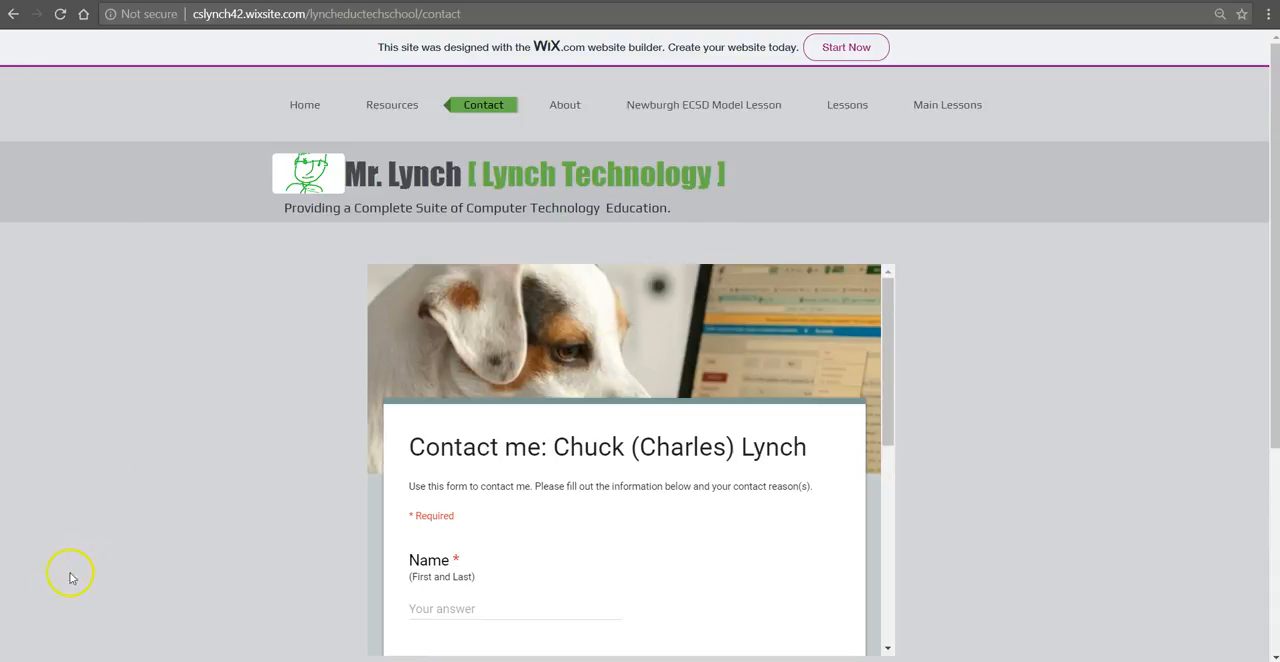